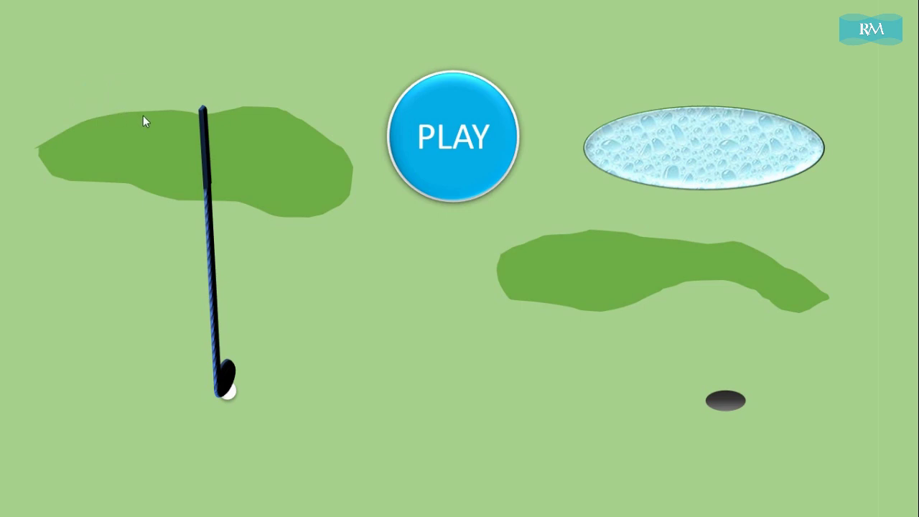
Click the golf slide's PLAY button to run the club swing and ball animation
{"action": "left_click", "coordinate": [458, 164]}
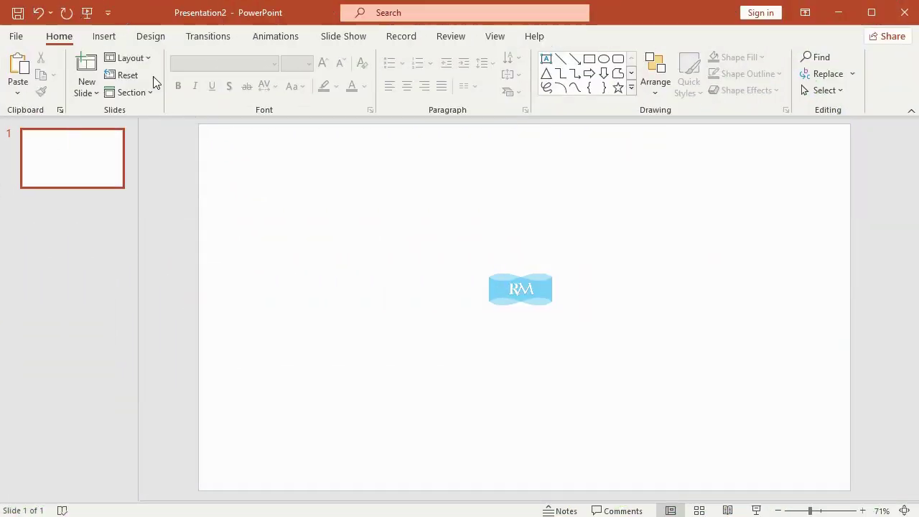
Draw a rectangle stretched across the entire slide
{"action": "left_click", "coordinate": [107, 36]}
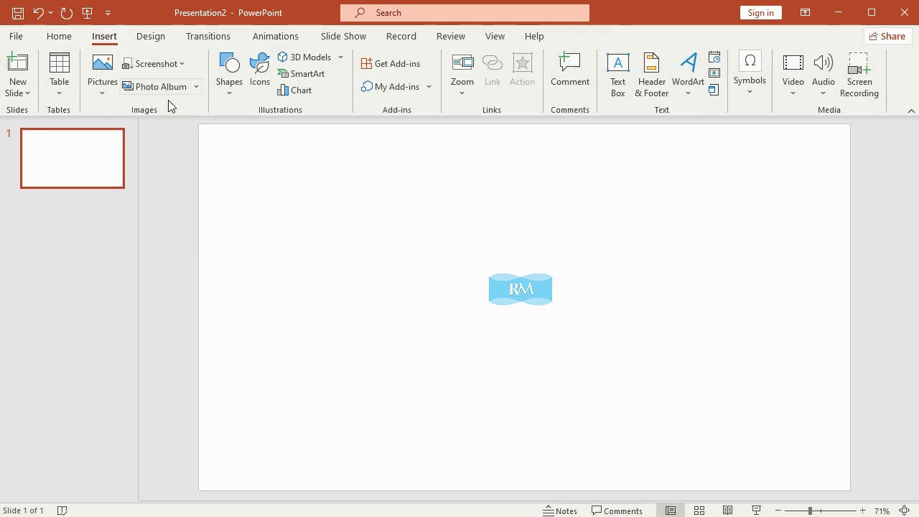
{"action": "left_click", "coordinate": [229, 96]}
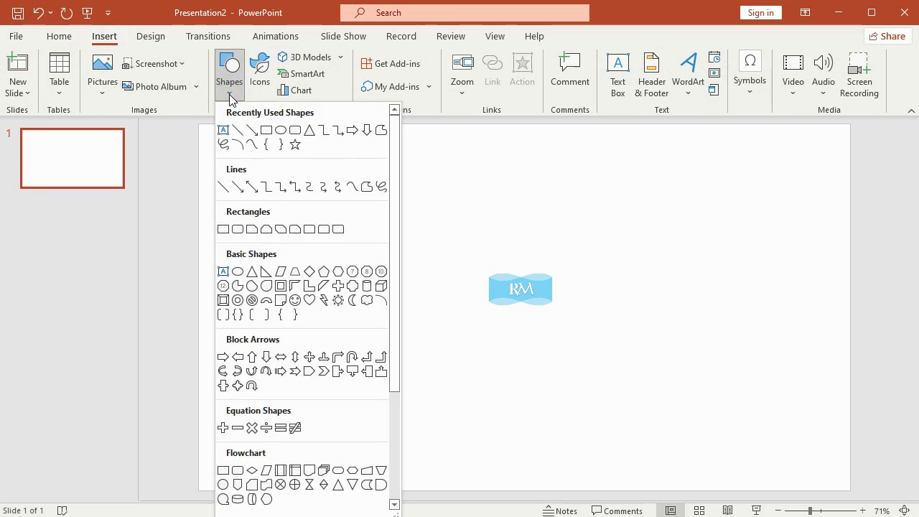
{"action": "left_click", "coordinate": [221, 229]}
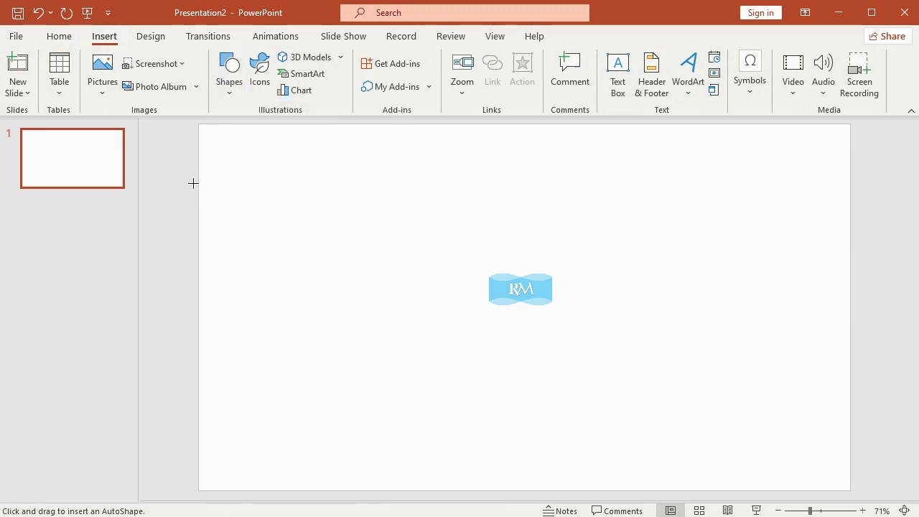
{"action": "left_click_drag", "start_coordinate": [198, 123], "coordinate": [808, 487]}
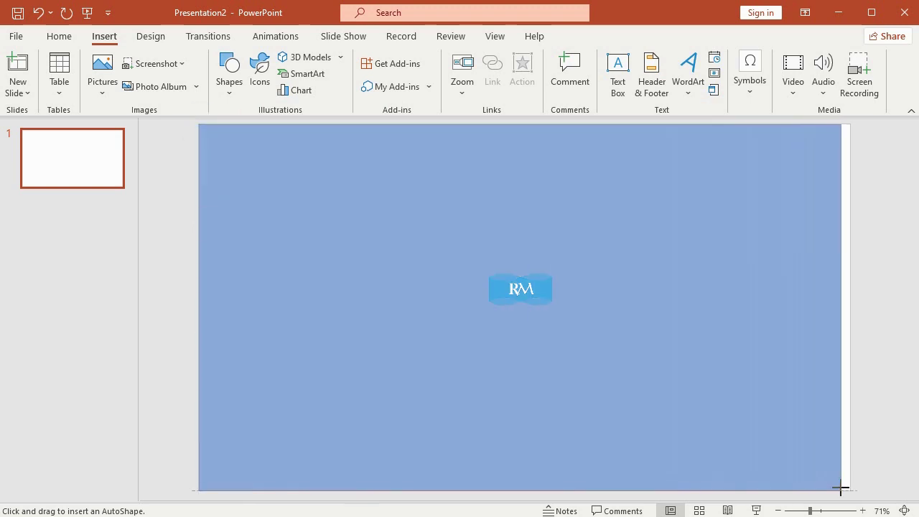
{"action": "left_click_drag", "start_coordinate": [808, 488], "coordinate": [850, 490]}
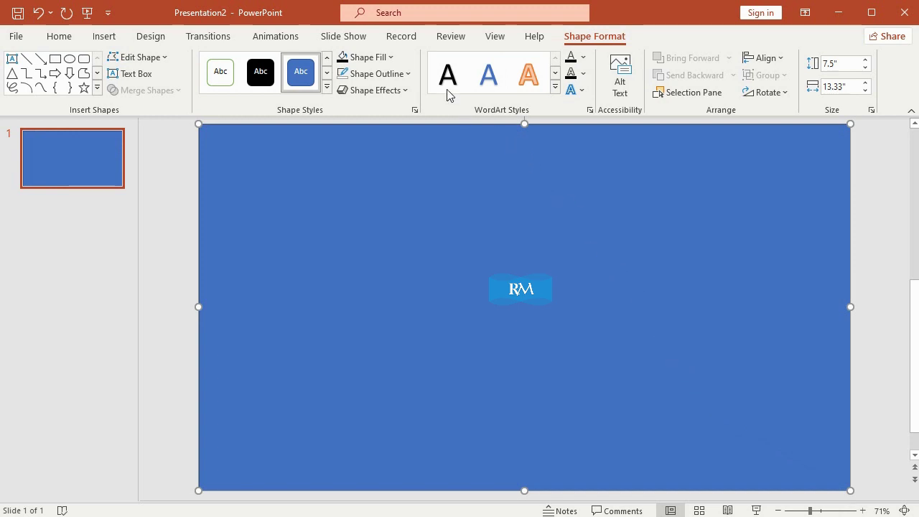
Fill the rectangle light green and remove its outline
{"action": "left_click", "coordinate": [390, 58]}
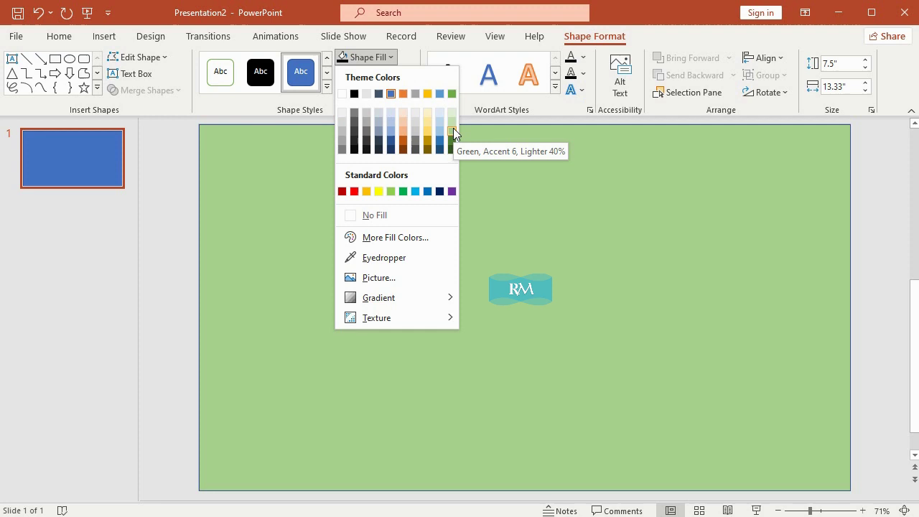
{"action": "left_click", "coordinate": [453, 130]}
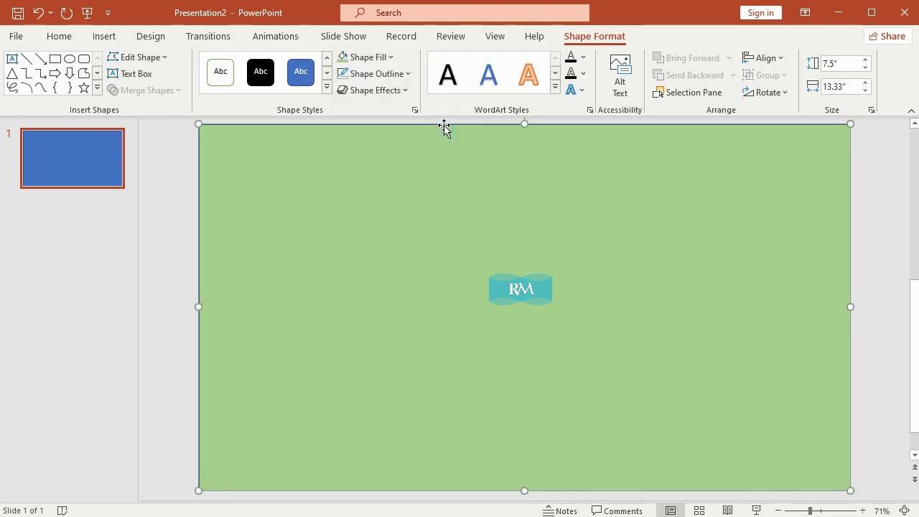
{"action": "left_click", "coordinate": [377, 74]}
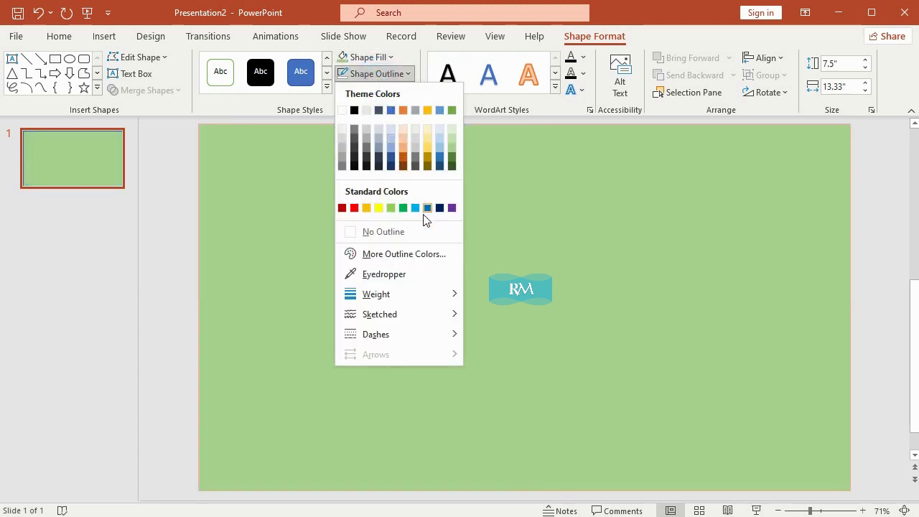
{"action": "left_click", "coordinate": [428, 232]}
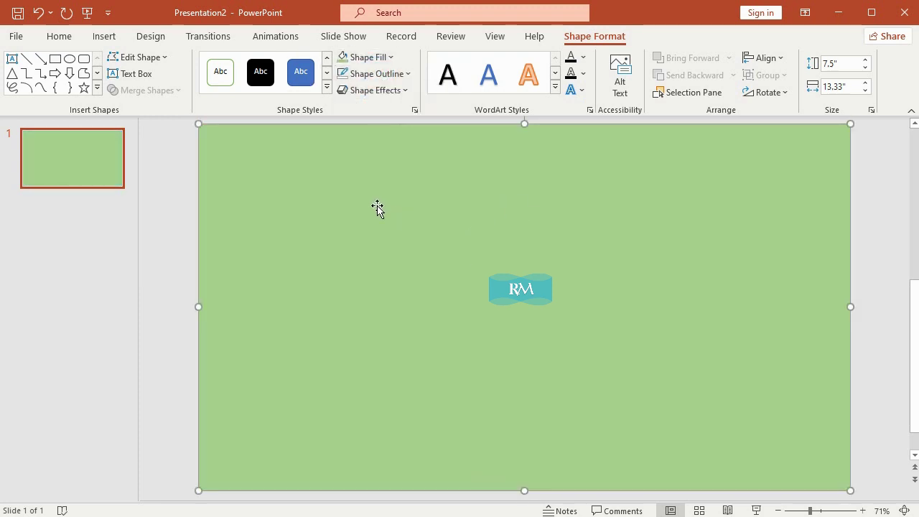
Draw a rectangle left of centre and size it 3.37" tall by 0.18" wide
{"action": "left_click", "coordinate": [100, 41]}
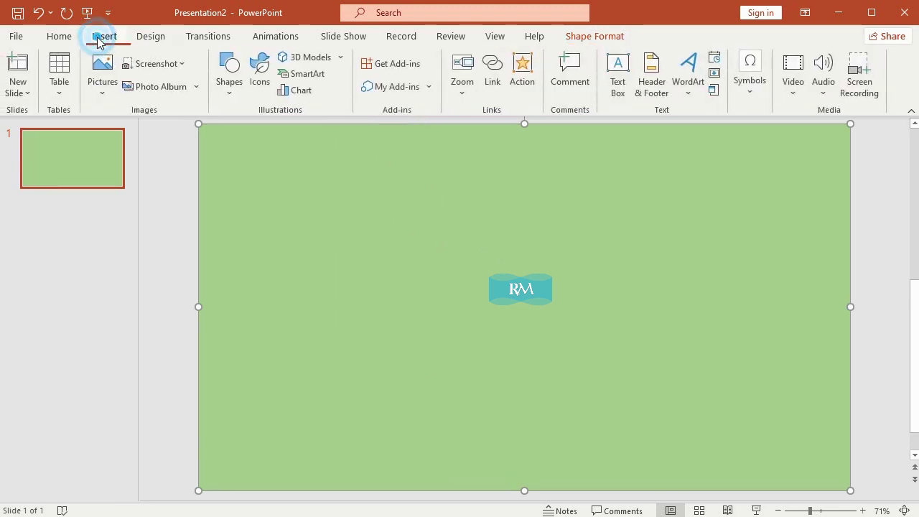
{"action": "left_click", "coordinate": [228, 85]}
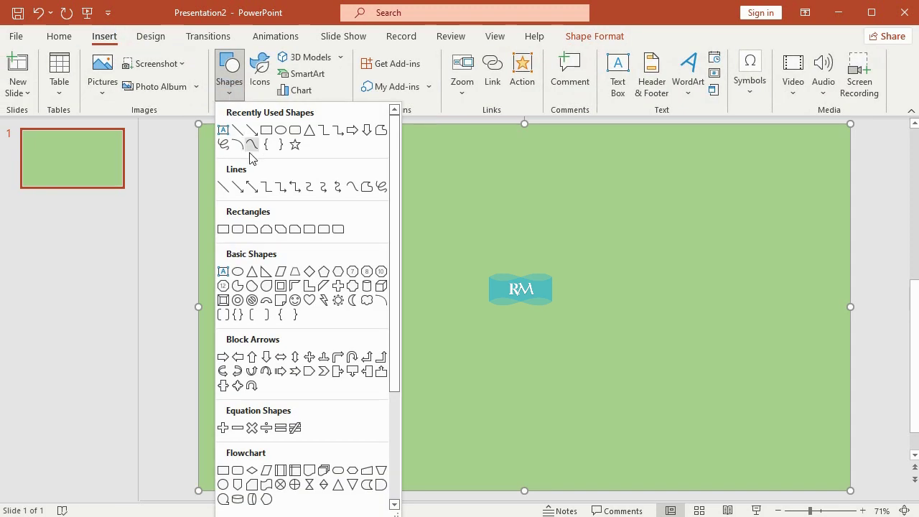
{"action": "left_click", "coordinate": [227, 231]}
{"action": "left_click_drag", "start_coordinate": [381, 244], "coordinate": [427, 308]}
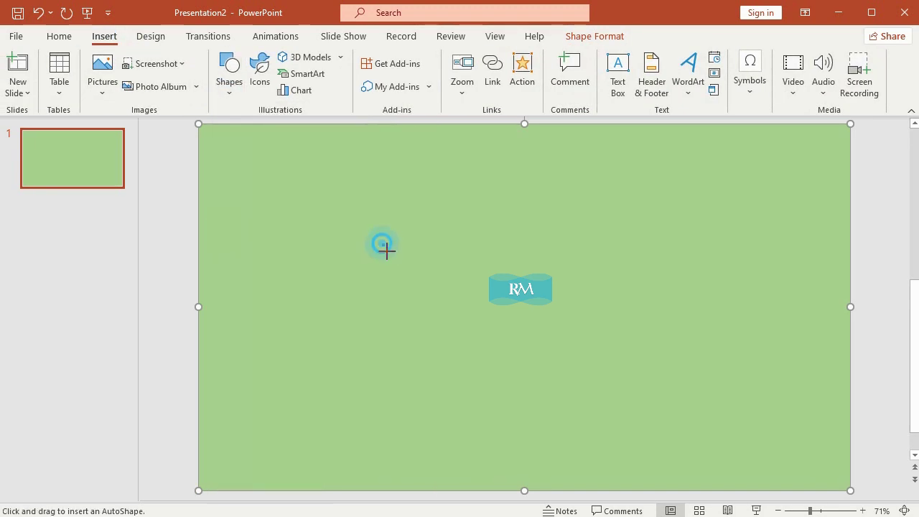
{"action": "left_click", "coordinate": [842, 63]}
{"action": "type", "text": "3.37"}
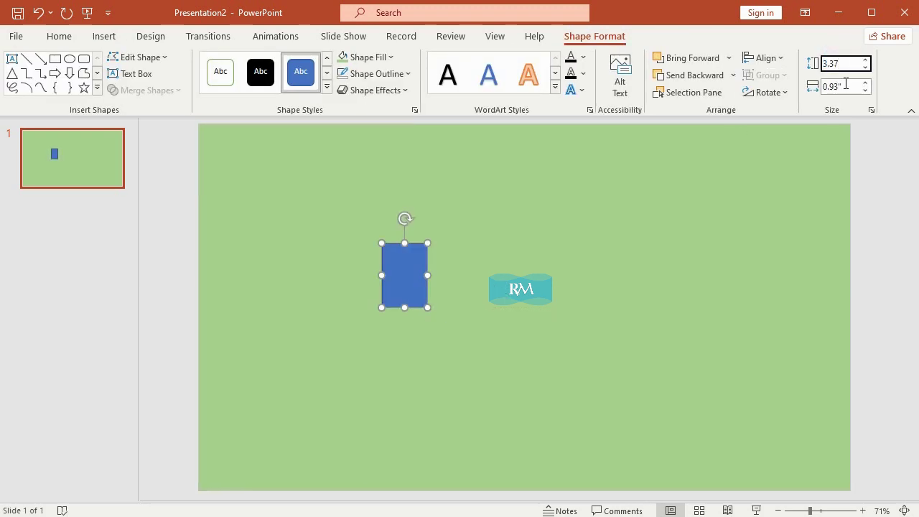
{"action": "left_click", "coordinate": [846, 85]}
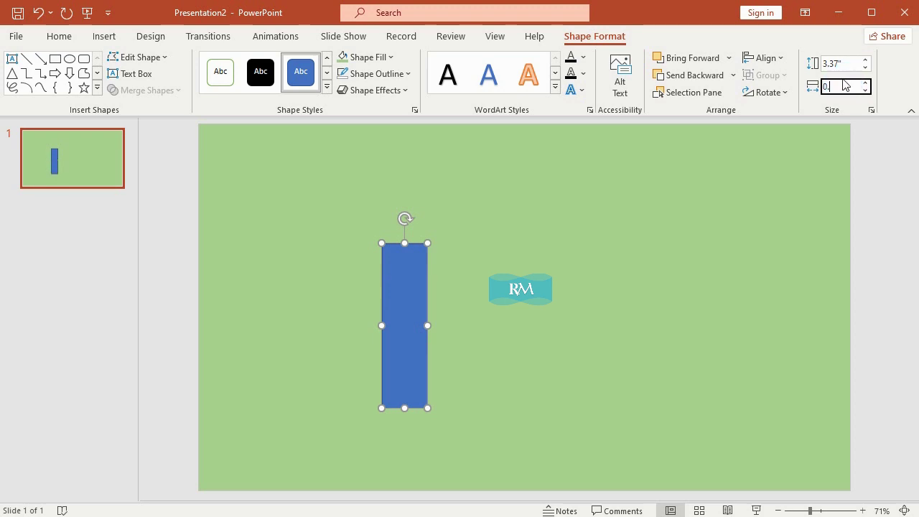
{"action": "type", "text": "18"}
{"action": "key", "text": "Return"}
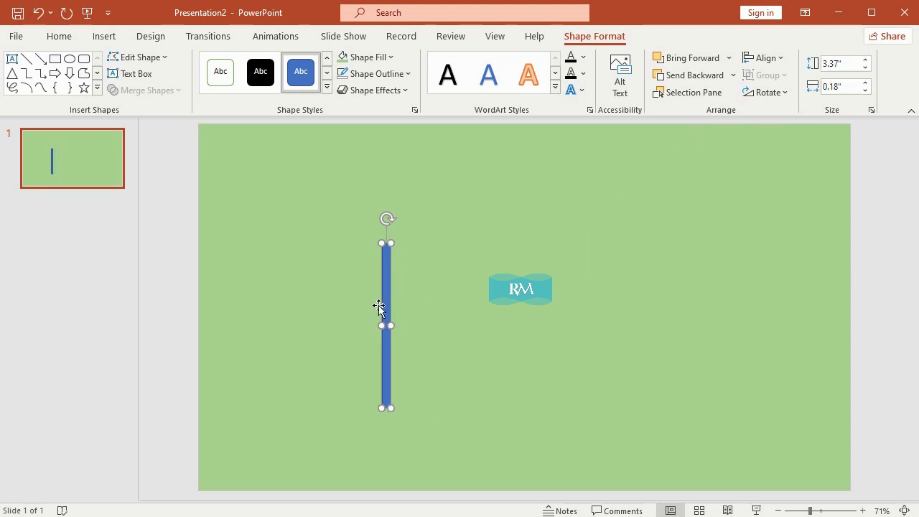
Fill the thin bar black and move it up and to the left
{"action": "left_click_drag", "start_coordinate": [384, 275], "coordinate": [381, 257]}
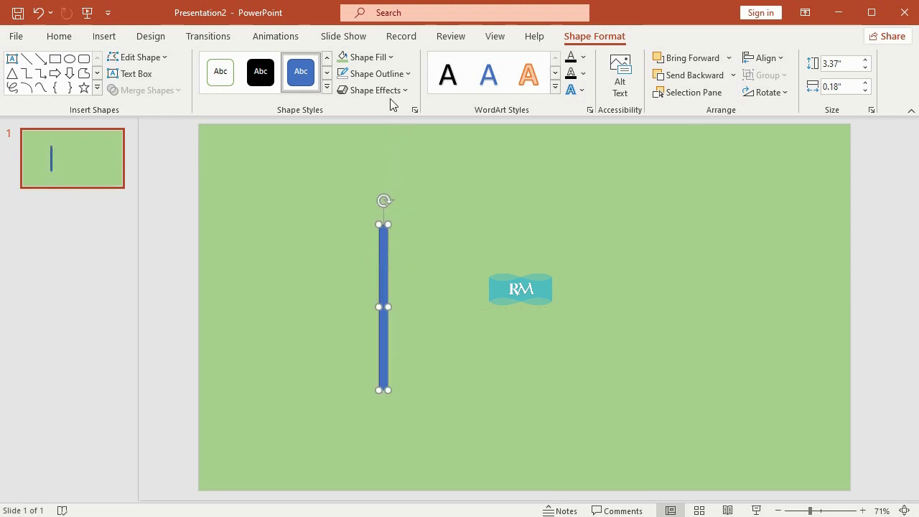
{"action": "left_click", "coordinate": [377, 57]}
{"action": "left_click", "coordinate": [355, 94]}
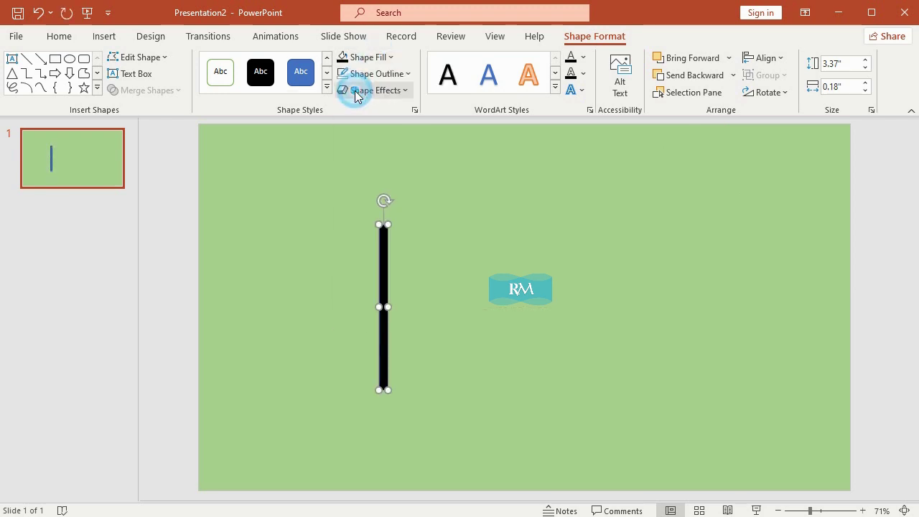
{"action": "left_click", "coordinate": [373, 74]}
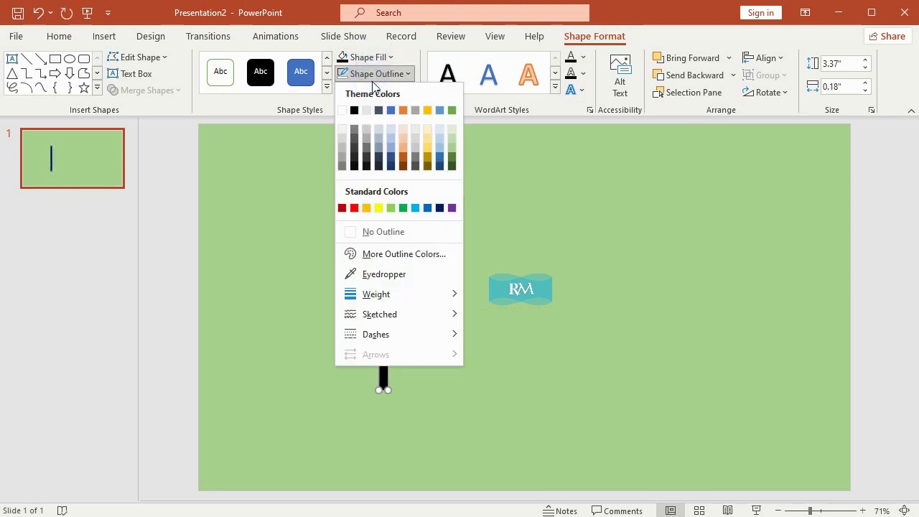
{"action": "left_click", "coordinate": [402, 254]}
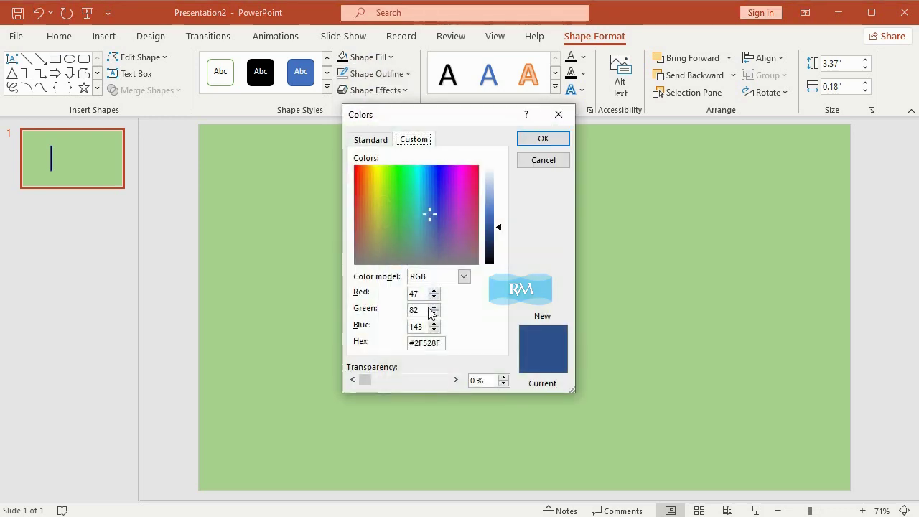
{"action": "left_click", "coordinate": [527, 163]}
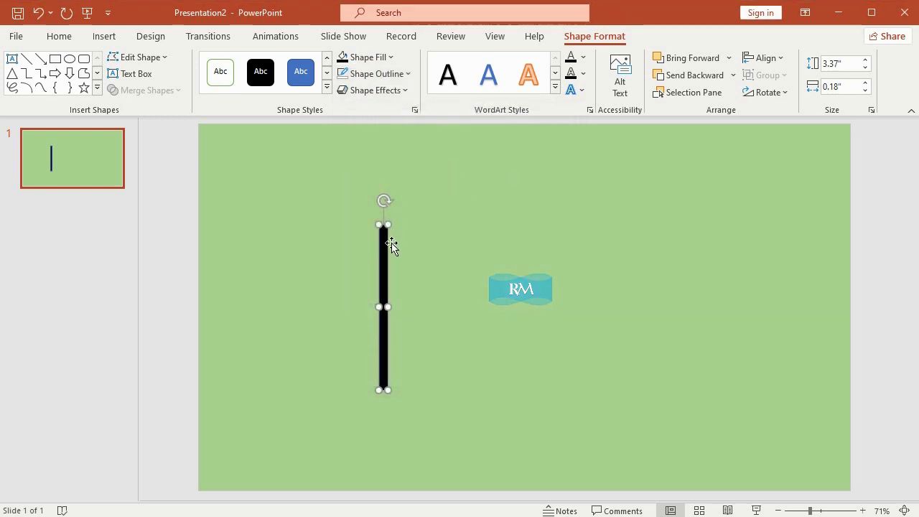
{"action": "left_click_drag", "start_coordinate": [381, 248], "coordinate": [364, 228]}
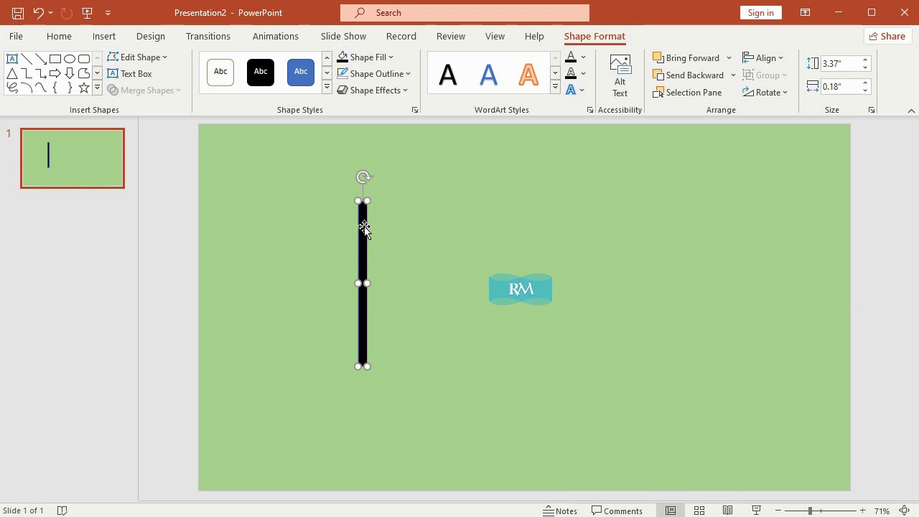
Set the black bar's rotation to 350° in its Size and Position settings
{"action": "right_click", "coordinate": [364, 208]}
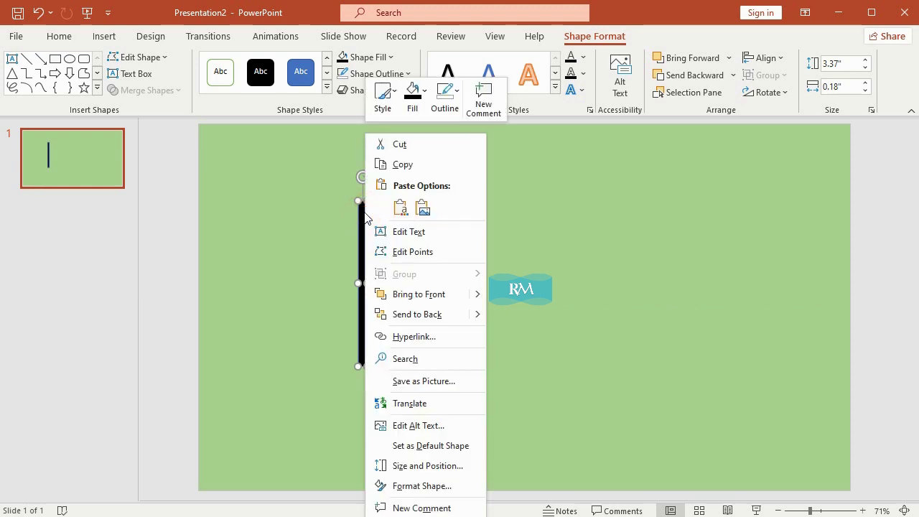
{"action": "left_click", "coordinate": [457, 467]}
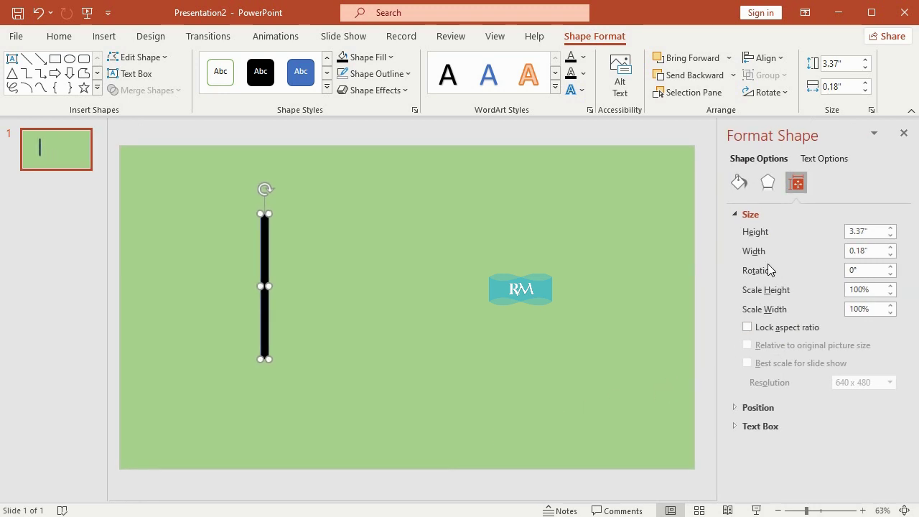
{"action": "double_click", "coordinate": [863, 269]}
{"action": "left_click", "coordinate": [662, 201]}
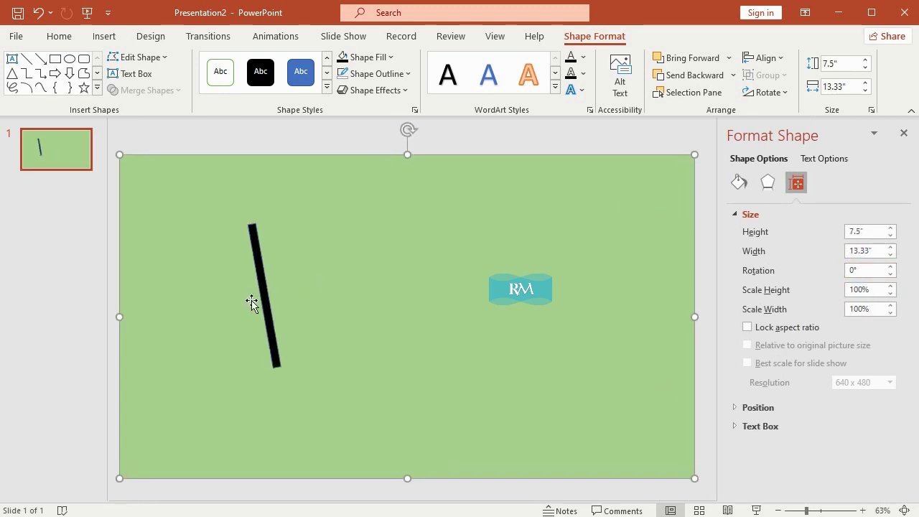
{"action": "left_click", "coordinate": [280, 142]}
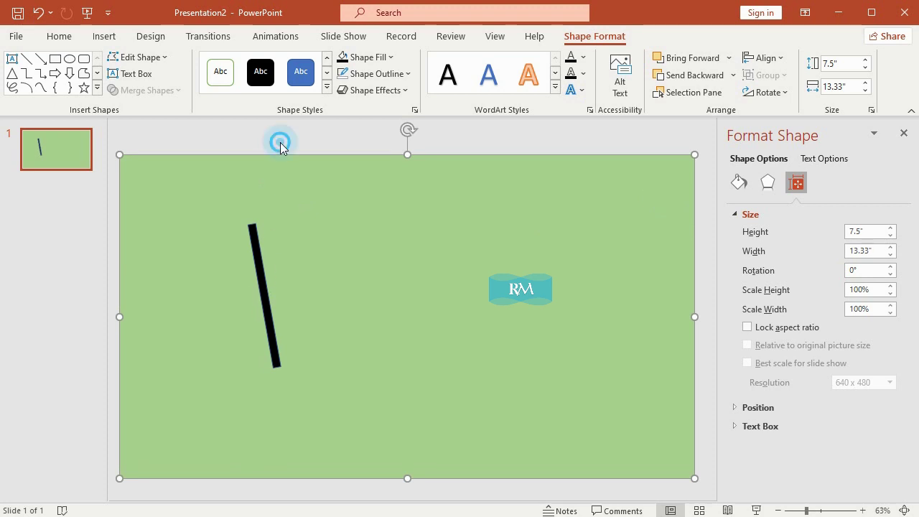
{"action": "left_click", "coordinate": [104, 37]}
{"action": "left_click", "coordinate": [227, 101]}
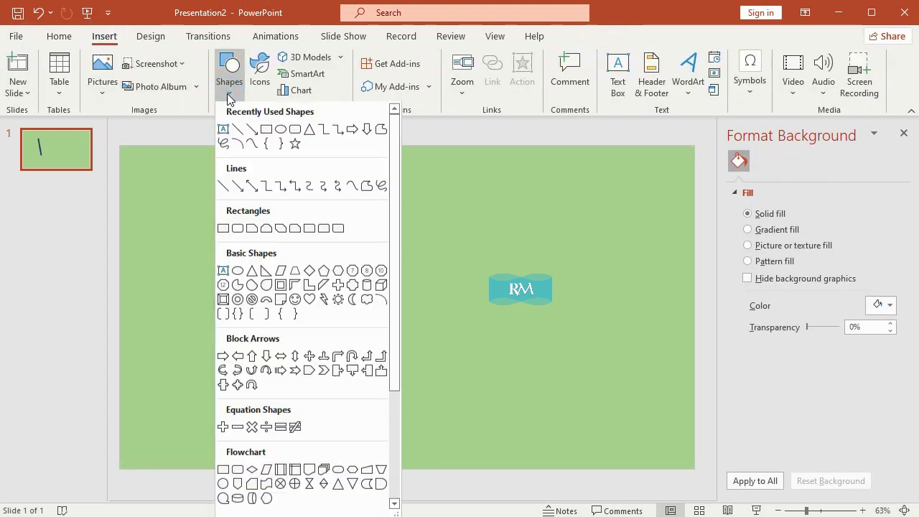
Draw a 0.5" by 0.93" oval club head at the shaft's lower end
{"action": "left_click", "coordinate": [238, 272]}
{"action": "left_click_drag", "start_coordinate": [338, 270], "coordinate": [396, 295]}
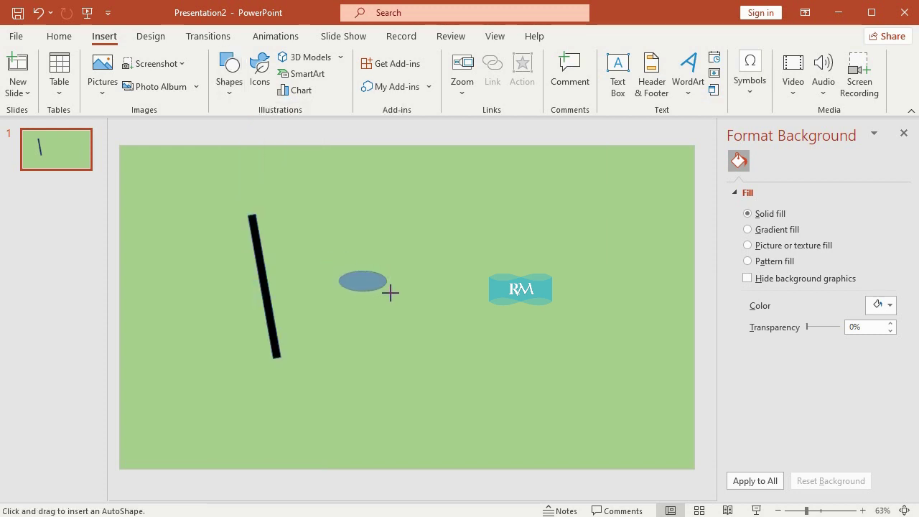
{"action": "left_click", "coordinate": [845, 66]}
{"action": "type", "text": "0.5"}
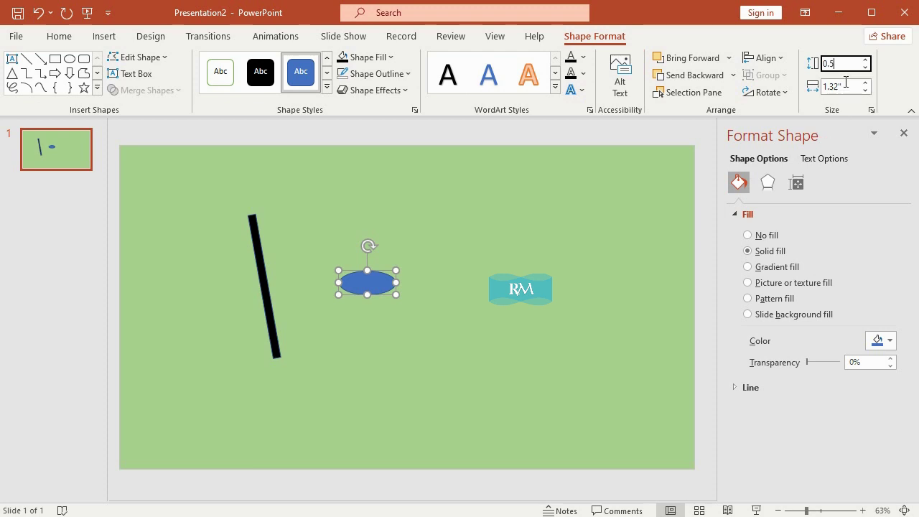
{"action": "left_click", "coordinate": [846, 85]}
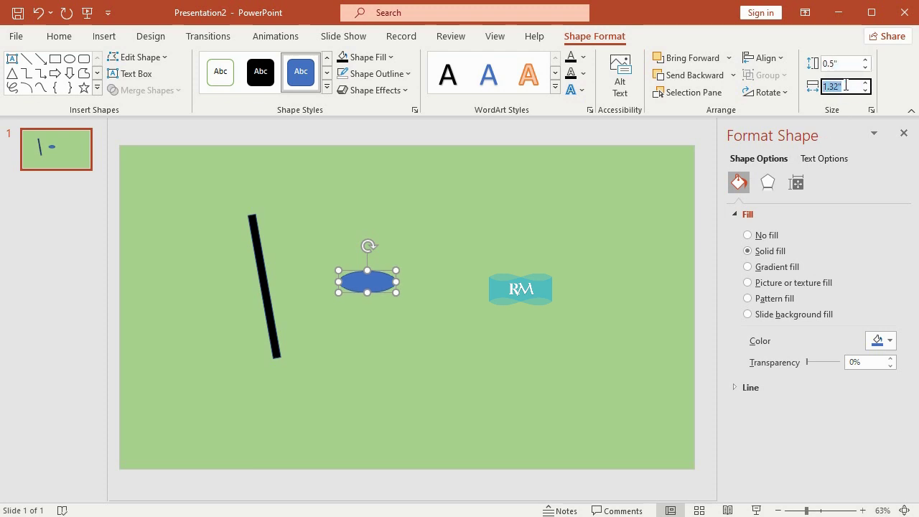
{"action": "type", "text": "0.93"}
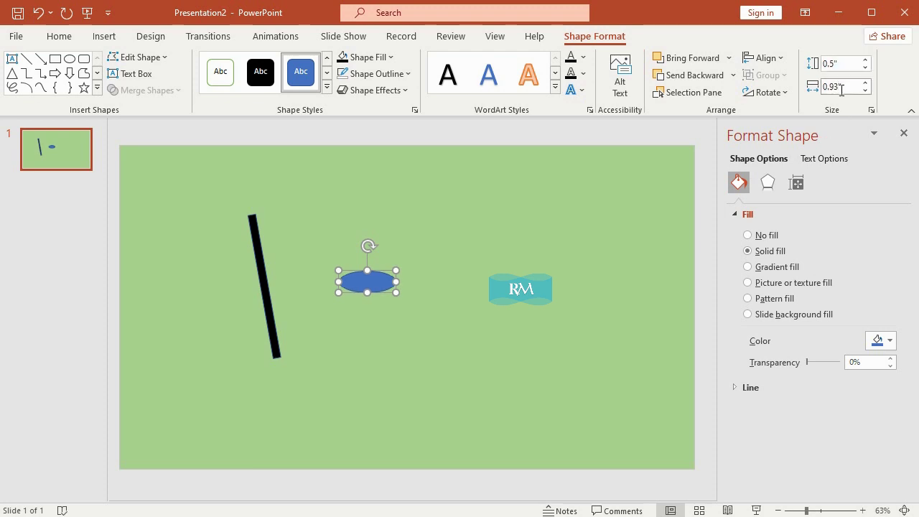
{"action": "key", "text": "Return"}
{"action": "left_click_drag", "start_coordinate": [365, 276], "coordinate": [301, 357]}
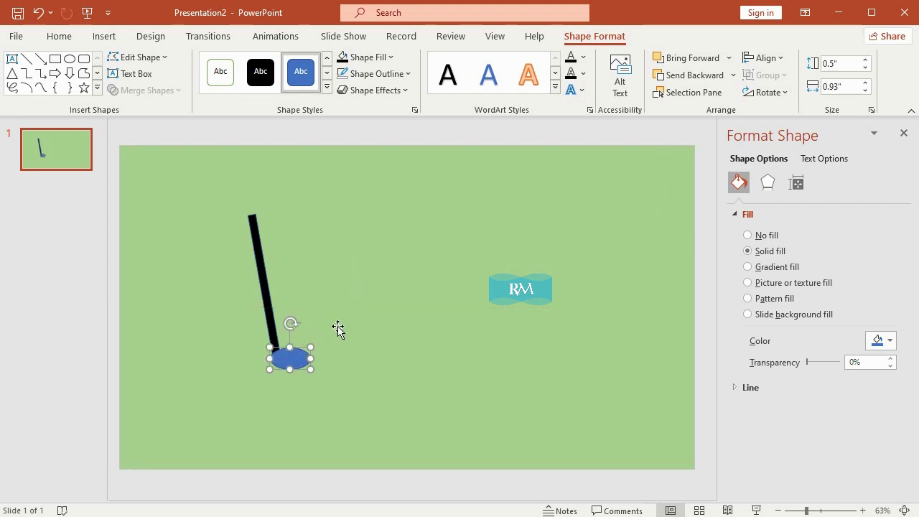
Realign the green field rectangle with the slide edges, then open the File view
{"action": "left_click", "coordinate": [384, 307]}
{"action": "key", "text": "ctrl+z"}
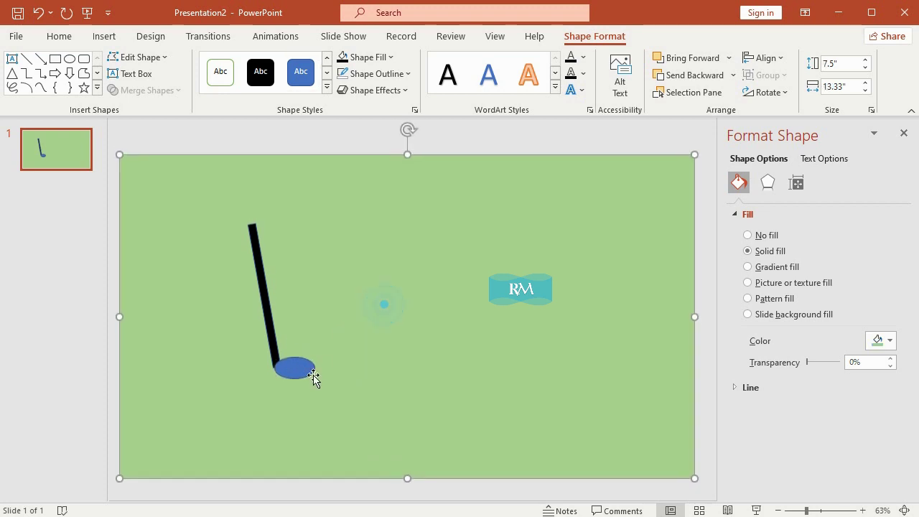
{"action": "left_click", "coordinate": [294, 368]}
{"action": "left_click", "coordinate": [416, 262]}
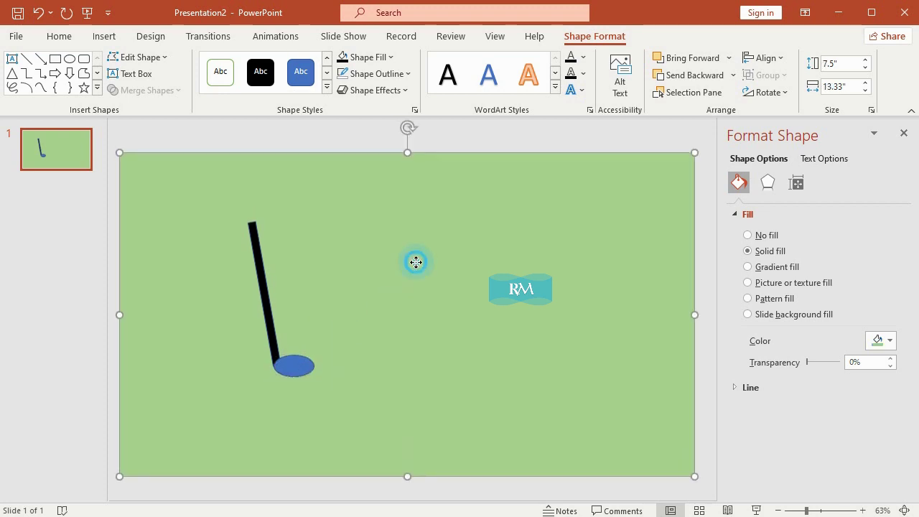
{"action": "left_click_drag", "start_coordinate": [416, 262], "coordinate": [416, 264]}
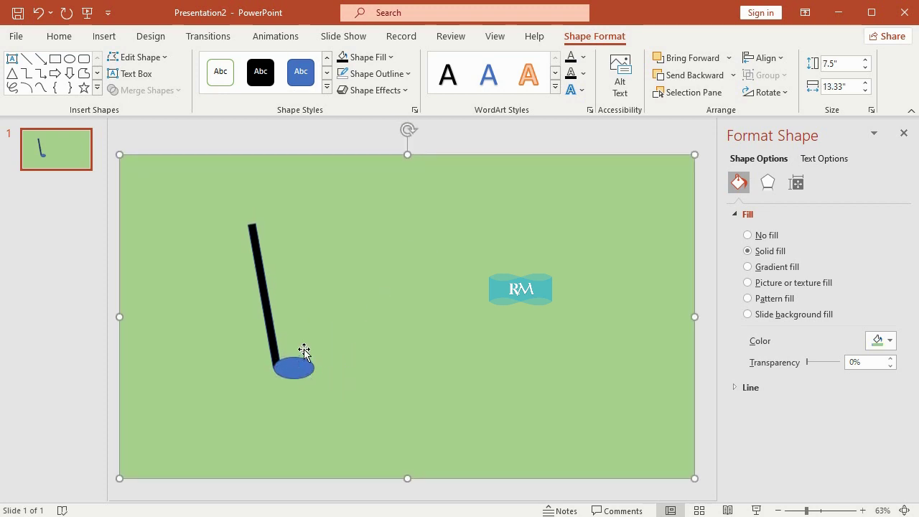
{"action": "left_click_drag", "start_coordinate": [242, 156], "coordinate": [245, 142]}
{"action": "left_click", "coordinate": [246, 142]}
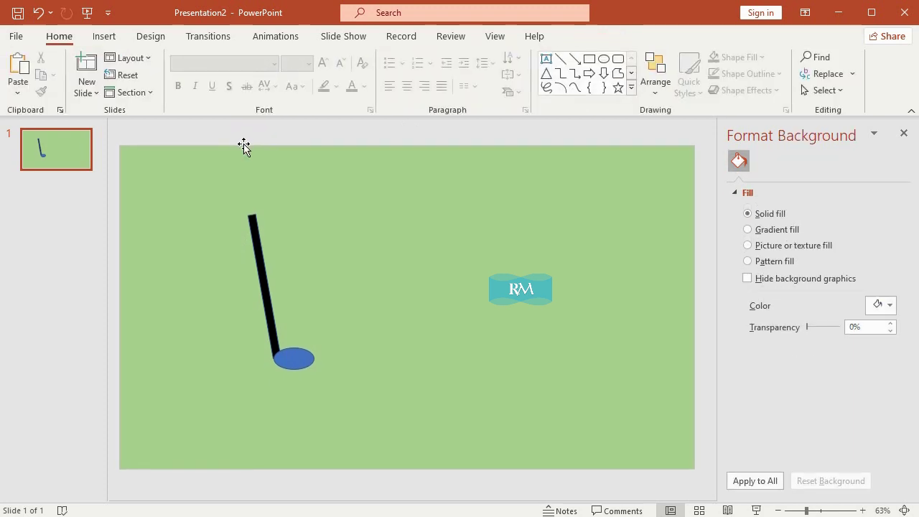
{"action": "left_click", "coordinate": [16, 42]}
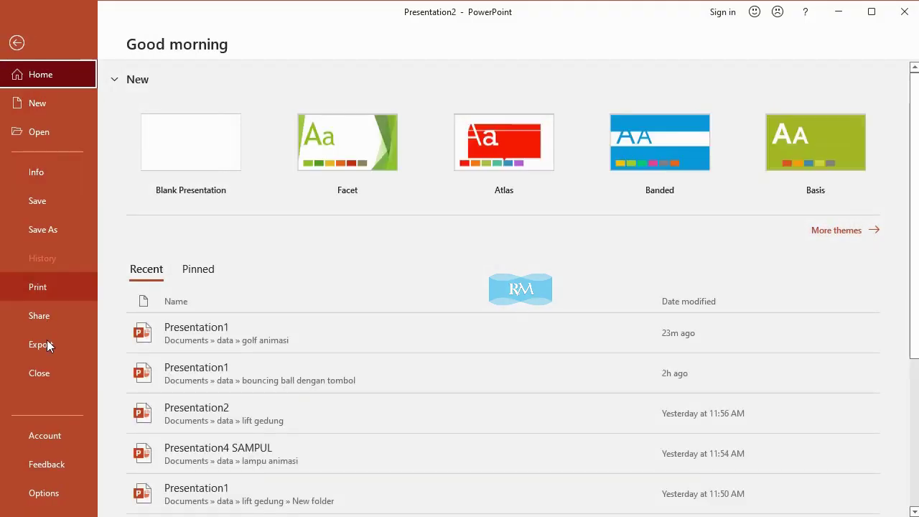
In Options > Customize Ribbon, list All Commands and scroll down to Merge Shapes
{"action": "left_click", "coordinate": [44, 493]}
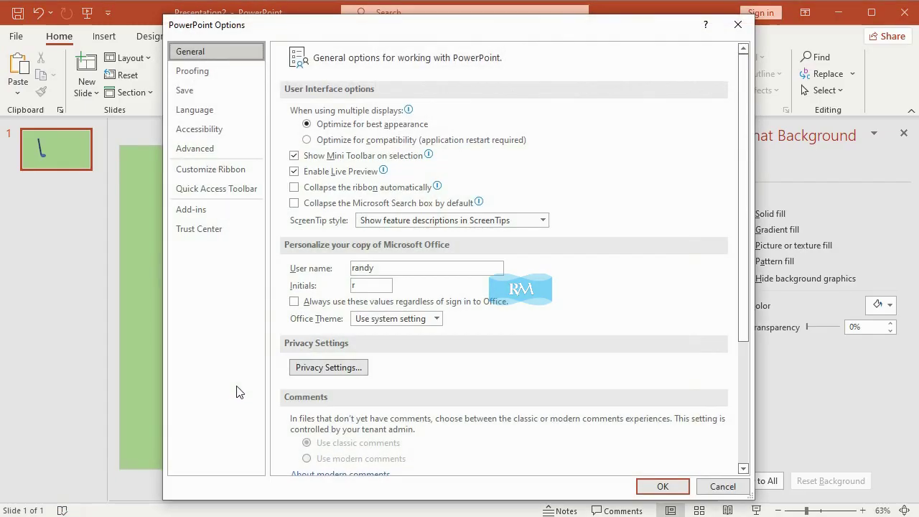
{"action": "left_click", "coordinate": [233, 170]}
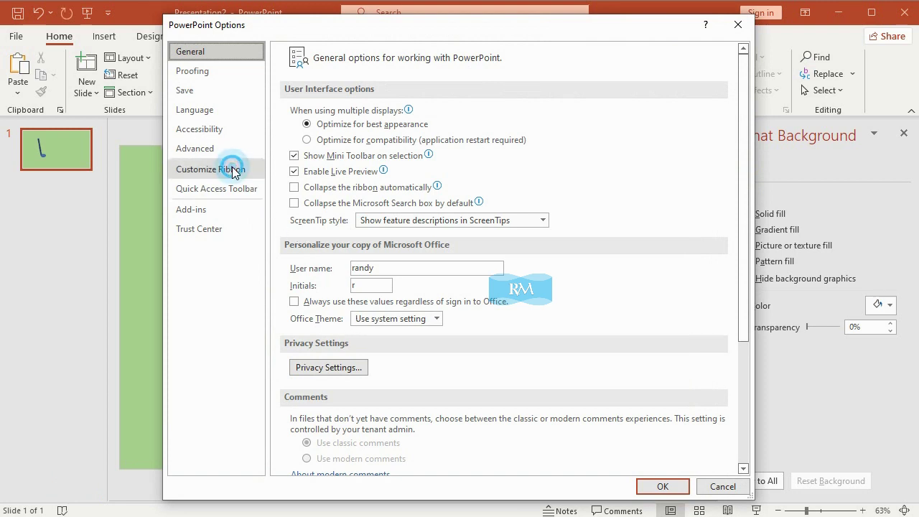
{"action": "left_click", "coordinate": [400, 96]}
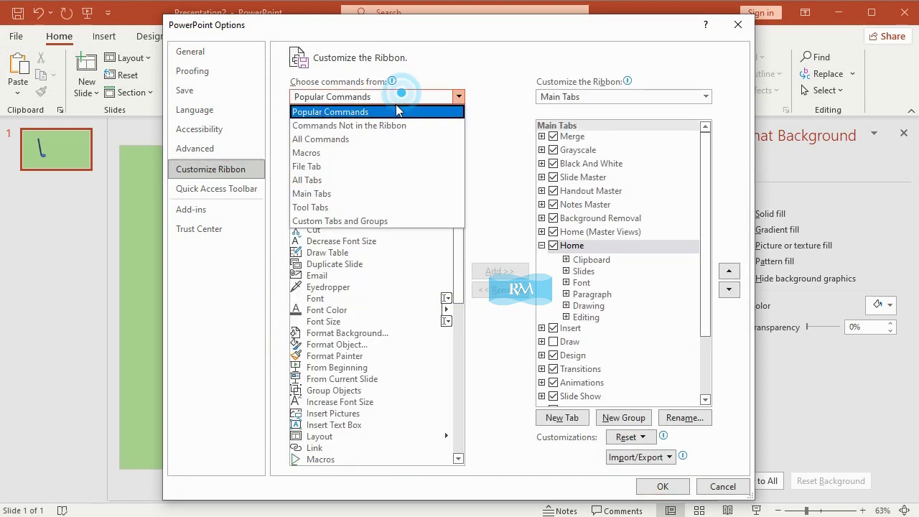
{"action": "left_click", "coordinate": [387, 220]}
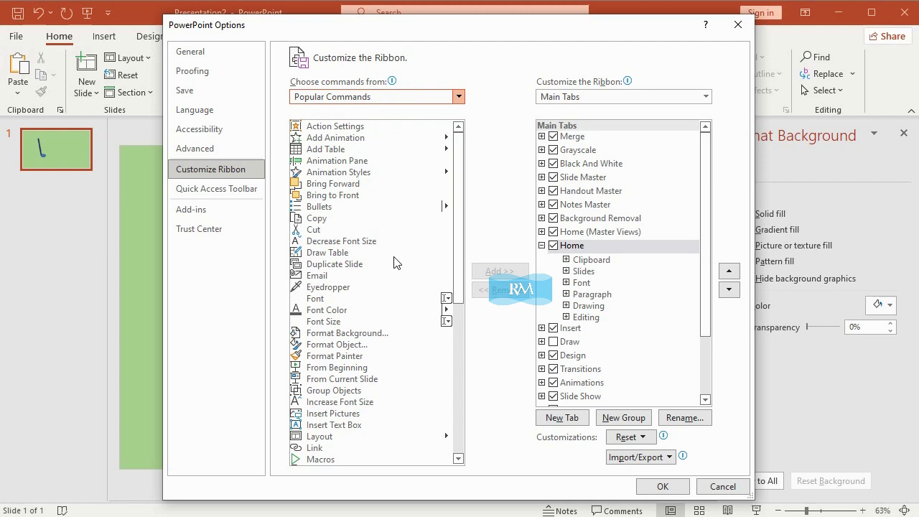
{"action": "scroll", "coordinate": [400, 299], "scroll_direction": "down", "scroll_amount": 3}
{"action": "scroll", "coordinate": [400, 300], "scroll_direction": "down", "scroll_amount": 5}
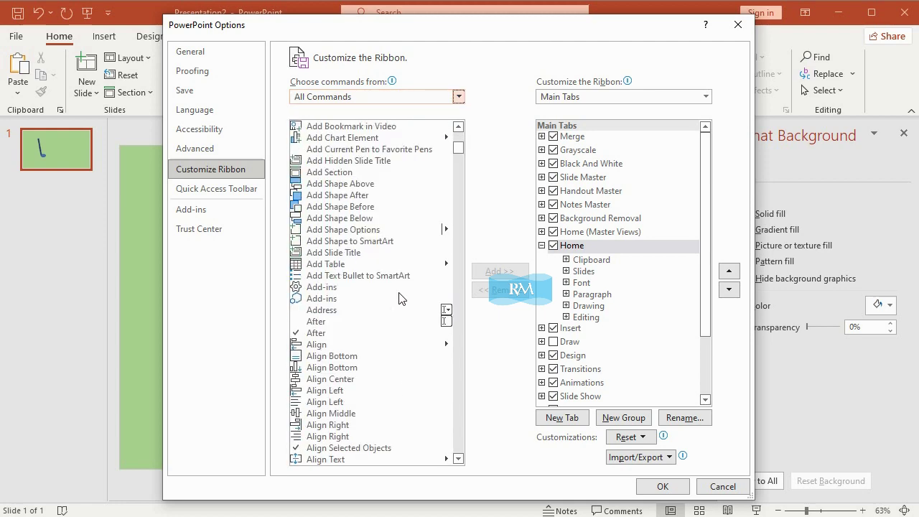
{"action": "scroll", "coordinate": [400, 300], "scroll_direction": "down", "scroll_amount": 7}
{"action": "scroll", "coordinate": [400, 299], "scroll_direction": "down", "scroll_amount": 7}
{"action": "scroll", "coordinate": [398, 297], "scroll_direction": "down", "scroll_amount": 4}
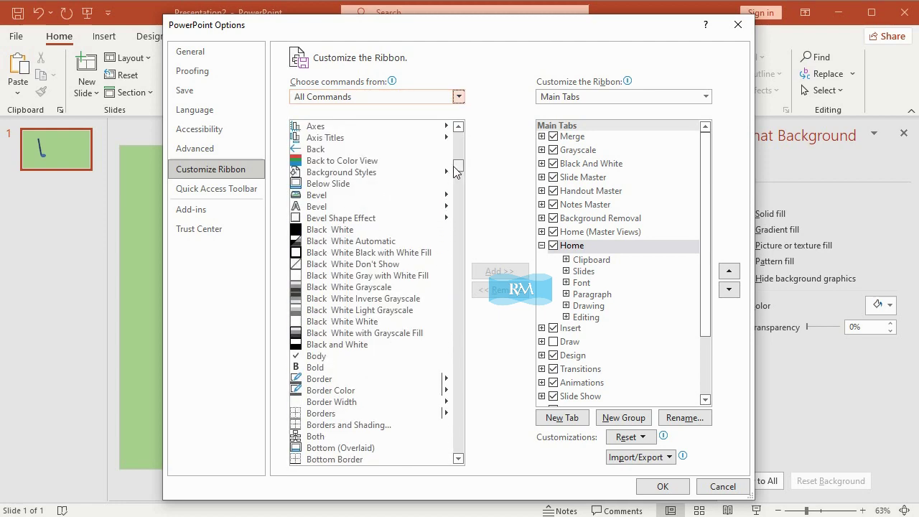
{"action": "mouse_move", "coordinate": [454, 167]}
{"action": "left_mouse_down"}
{"action": "mouse_move", "coordinate": [472, 304]}
{"action": "mouse_move", "coordinate": [461, 278]}
{"action": "left_mouse_up"}
{"action": "scroll", "coordinate": [342, 349], "scroll_direction": "down", "scroll_amount": 2}
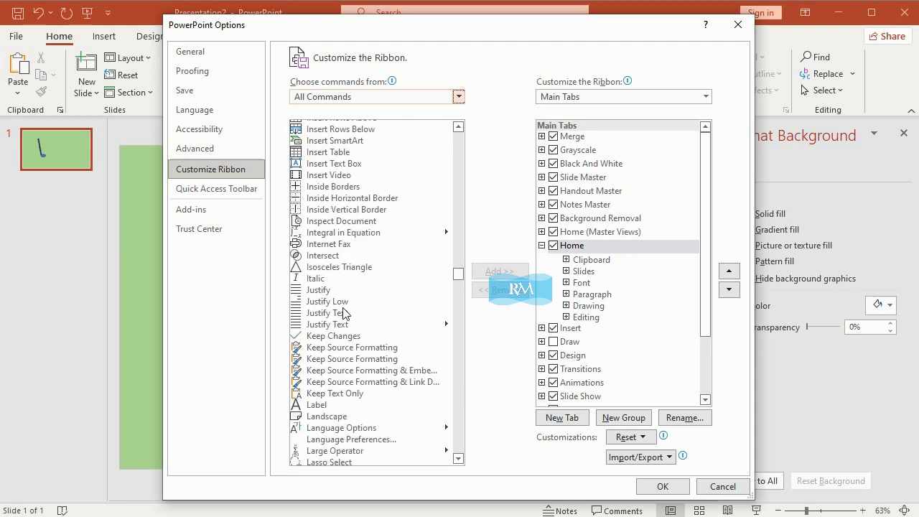
{"action": "scroll", "coordinate": [342, 348], "scroll_direction": "down", "scroll_amount": 1}
{"action": "scroll", "coordinate": [344, 348], "scroll_direction": "down", "scroll_amount": 6}
{"action": "scroll", "coordinate": [359, 348], "scroll_direction": "down", "scroll_amount": 3}
{"action": "scroll", "coordinate": [361, 348], "scroll_direction": "down", "scroll_amount": 4}
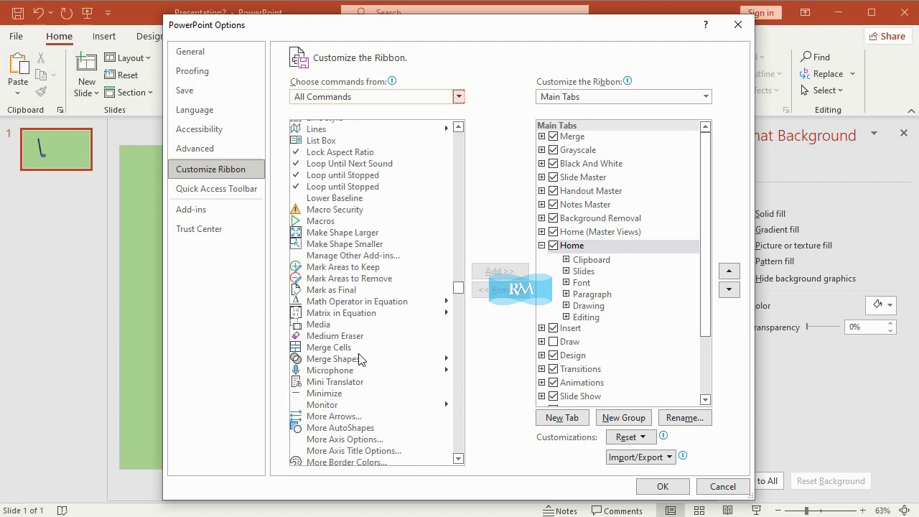
Add Merge Shapes to a new custom tab after Home and apply the changes
{"action": "left_click", "coordinate": [334, 358]}
{"action": "left_click", "coordinate": [587, 246]}
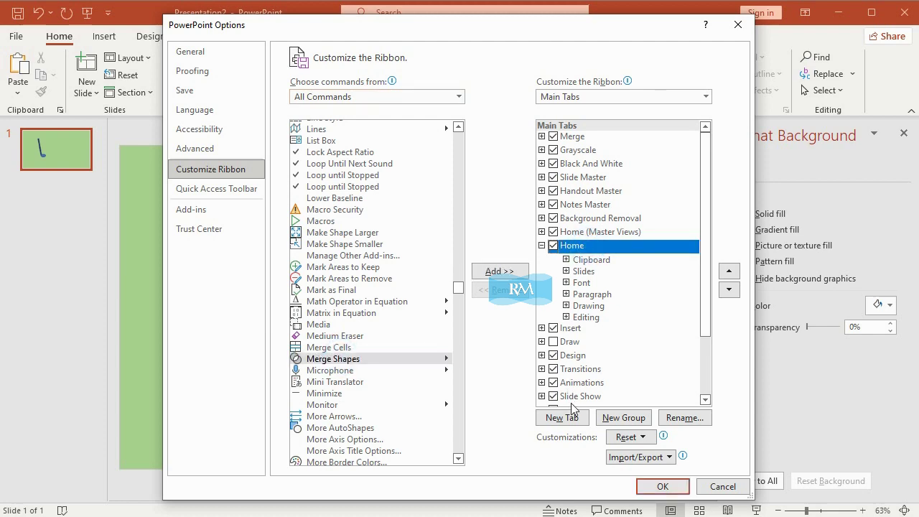
{"action": "left_click", "coordinate": [563, 417]}
{"action": "left_click", "coordinate": [502, 272]}
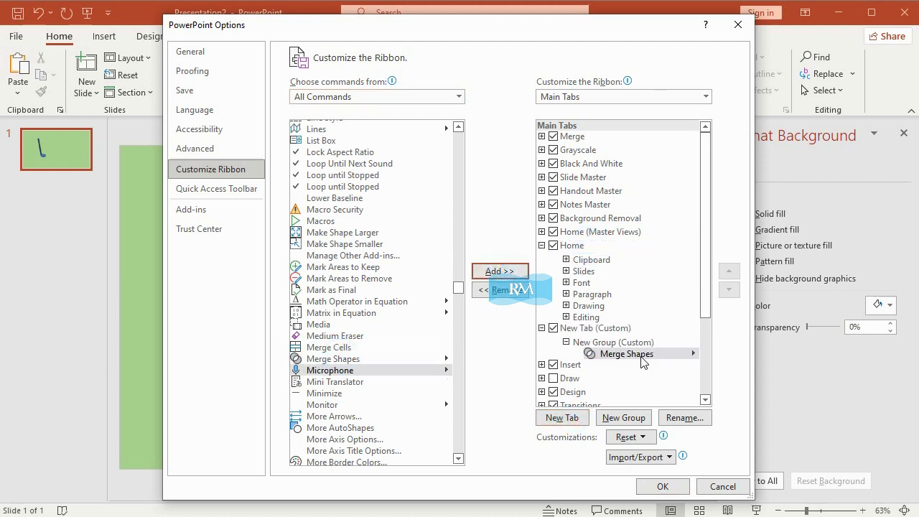
{"action": "left_click", "coordinate": [637, 487]}
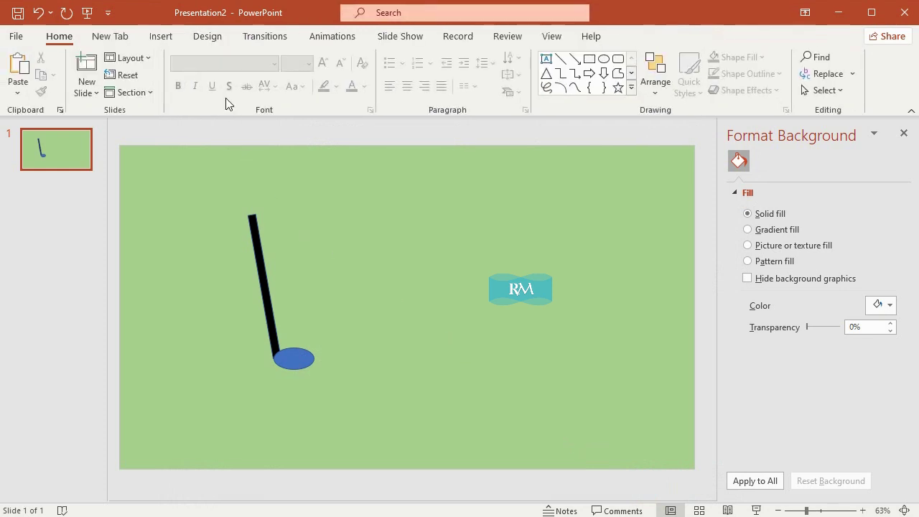
From the New Tab, select the shaft and blue oval and Union them into one club
{"action": "left_click", "coordinate": [124, 36]}
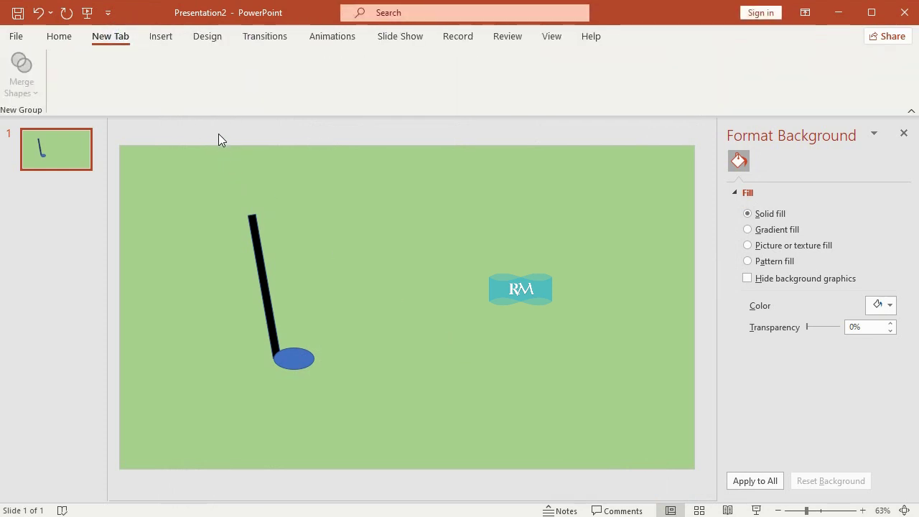
{"action": "left_click_drag", "start_coordinate": [218, 133], "coordinate": [367, 425]}
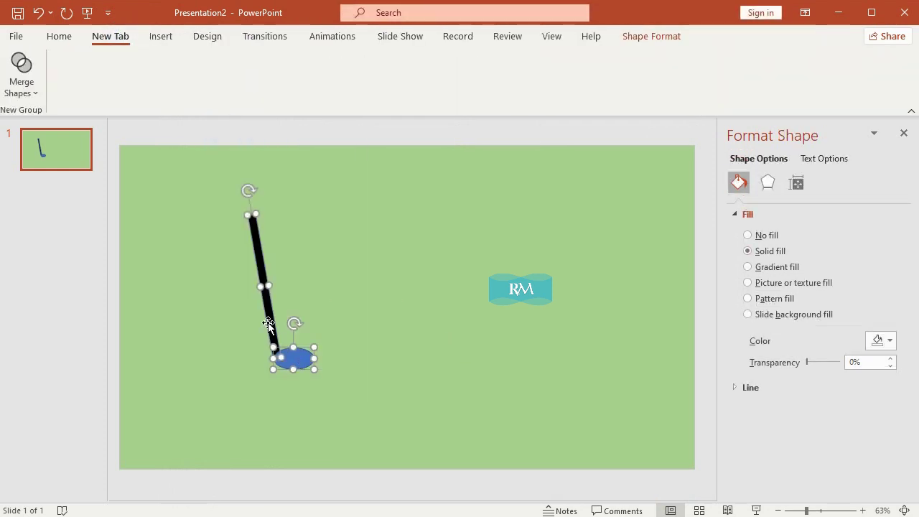
{"action": "left_click", "coordinate": [22, 88]}
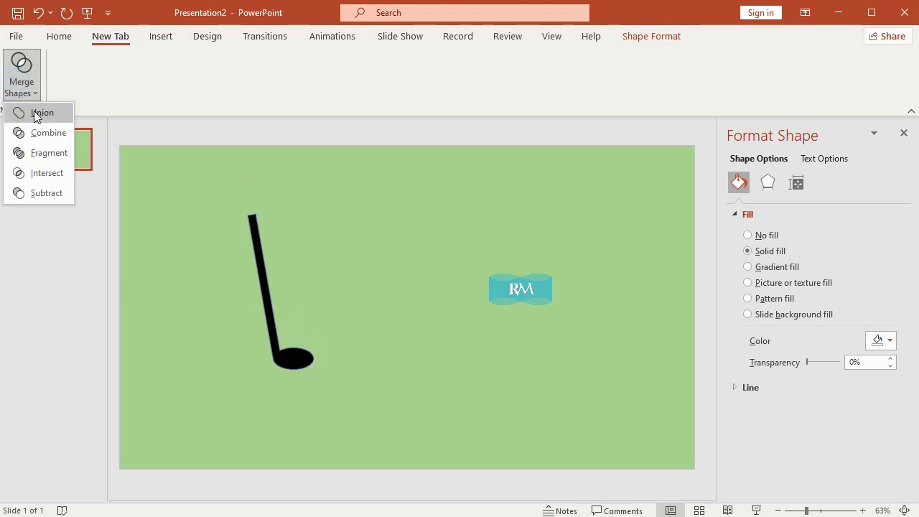
{"action": "left_click", "coordinate": [34, 112]}
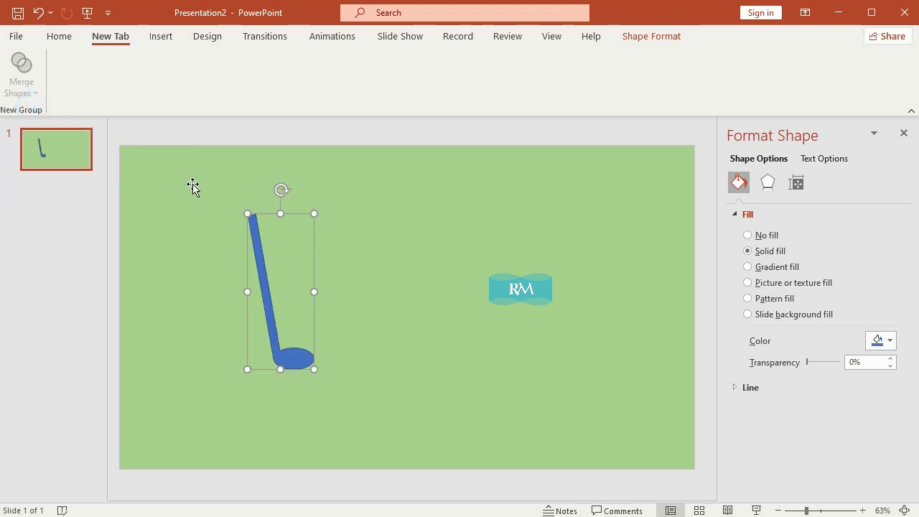
{"action": "left_click", "coordinate": [253, 260]}
{"action": "left_click", "coordinate": [258, 263]}
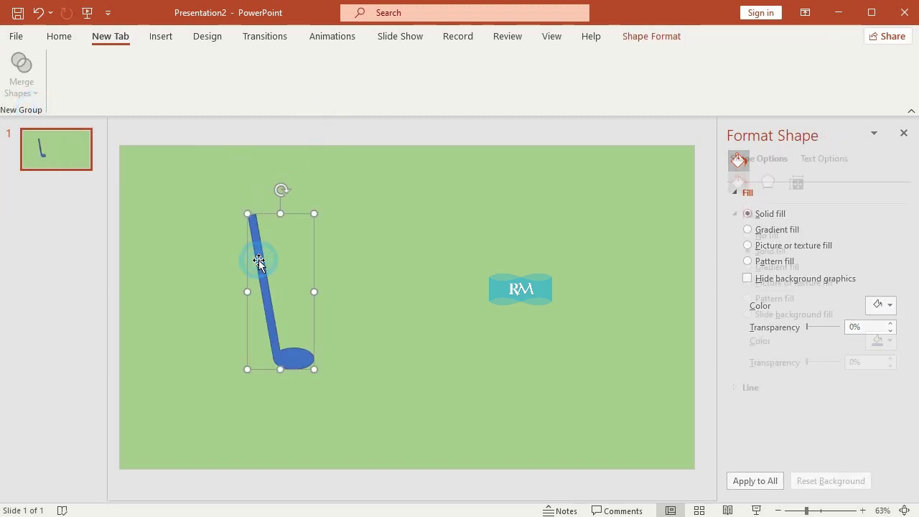
Fill the merged club solid black, leaving its outline colour unchanged
{"action": "left_click", "coordinate": [632, 37]}
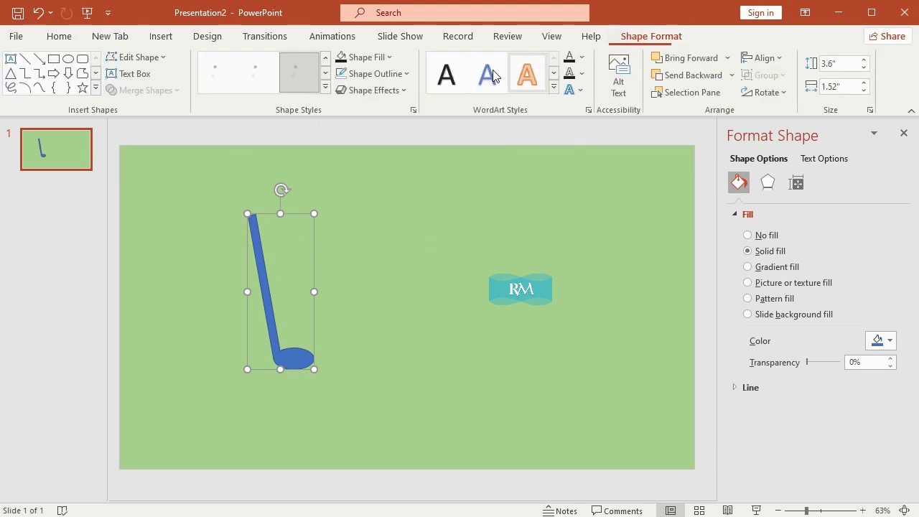
{"action": "left_click", "coordinate": [381, 57]}
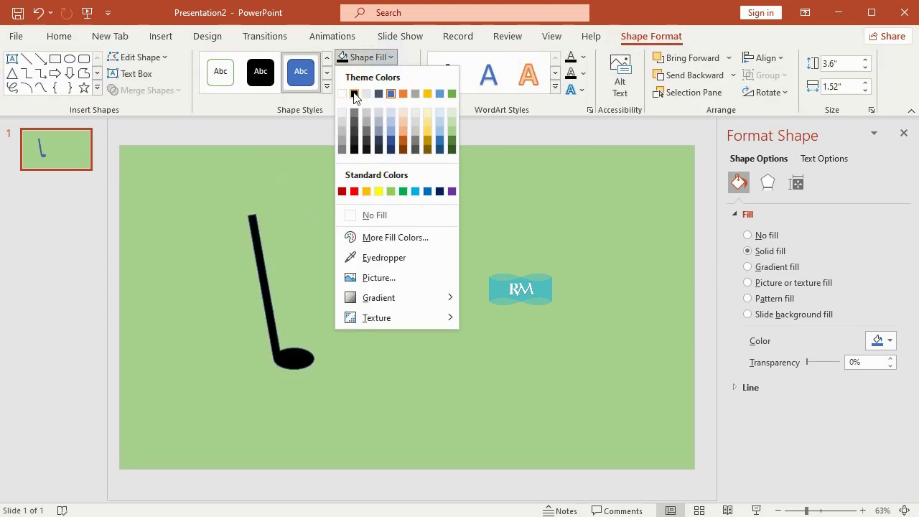
{"action": "left_click", "coordinate": [354, 93]}
{"action": "left_click", "coordinate": [376, 74]}
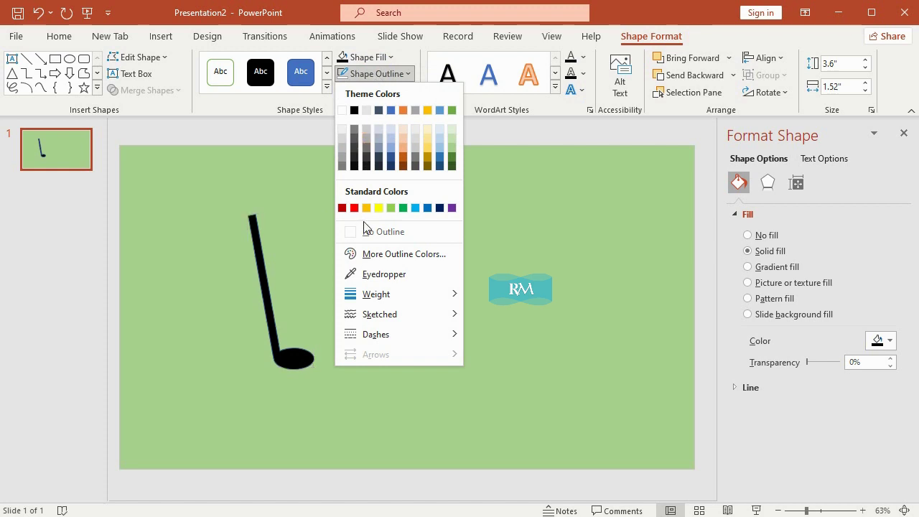
{"action": "left_click", "coordinate": [393, 255]}
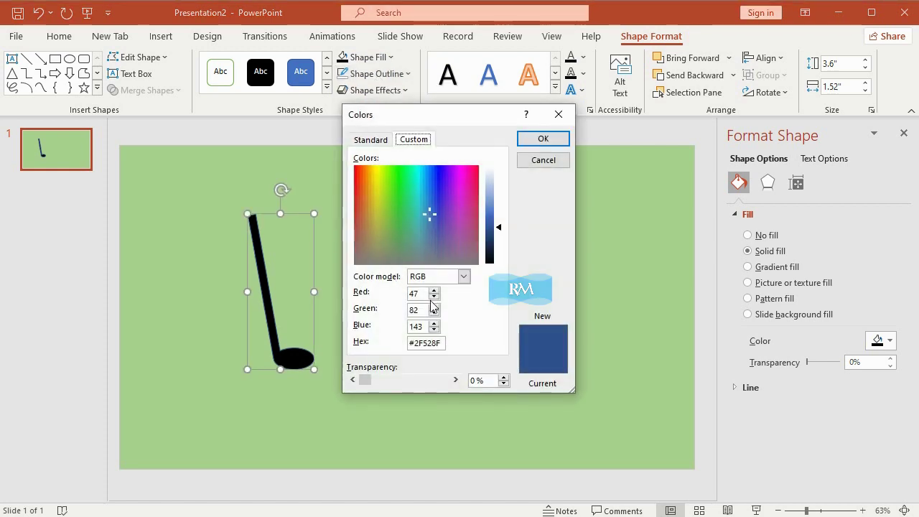
{"action": "left_click", "coordinate": [543, 159]}
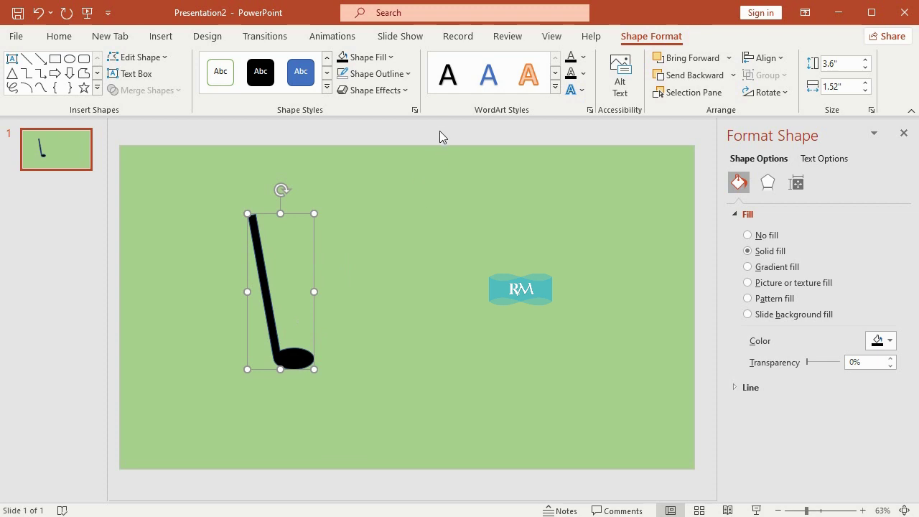
{"action": "left_click", "coordinate": [379, 90]}
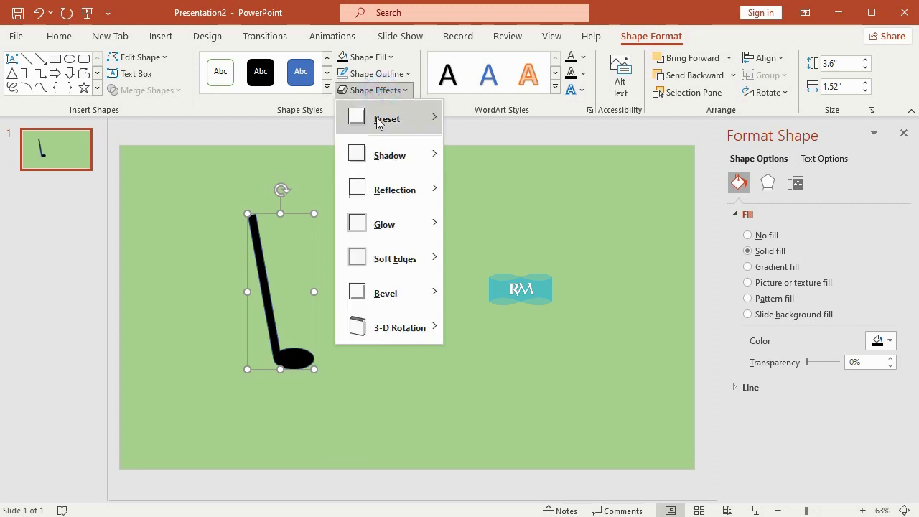
In Format Shape's 3-D Rotation, enter X 285.5° and Y 17.7° for the club
{"action": "mouse_move", "coordinate": [397, 339]}
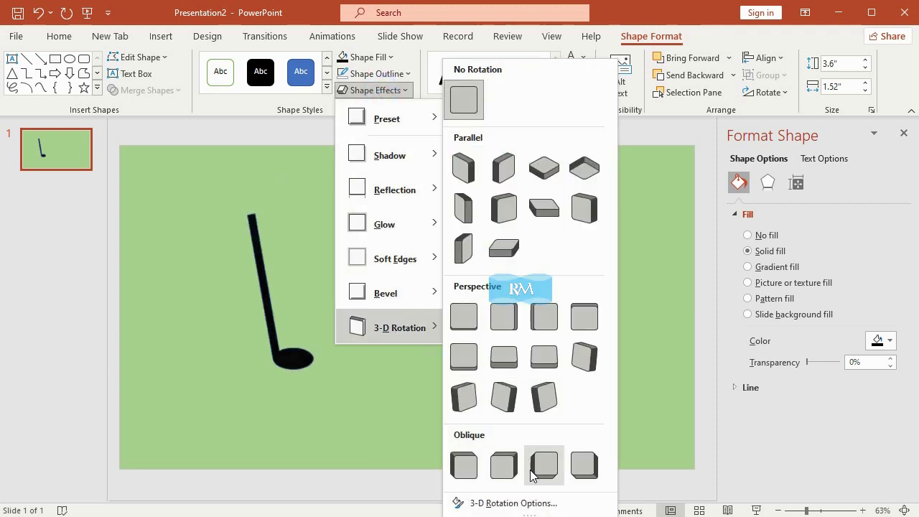
{"action": "left_click", "coordinate": [538, 503]}
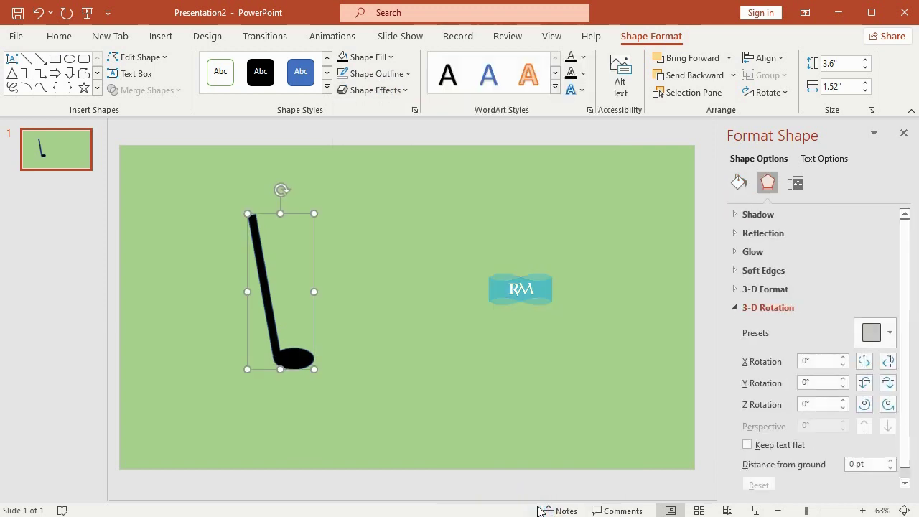
{"action": "double_click", "coordinate": [821, 360]}
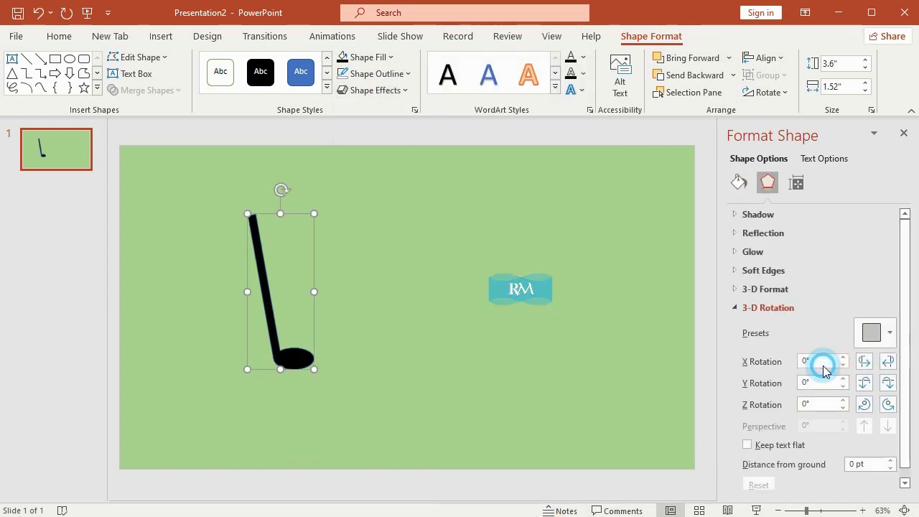
{"action": "type", "text": "28"}
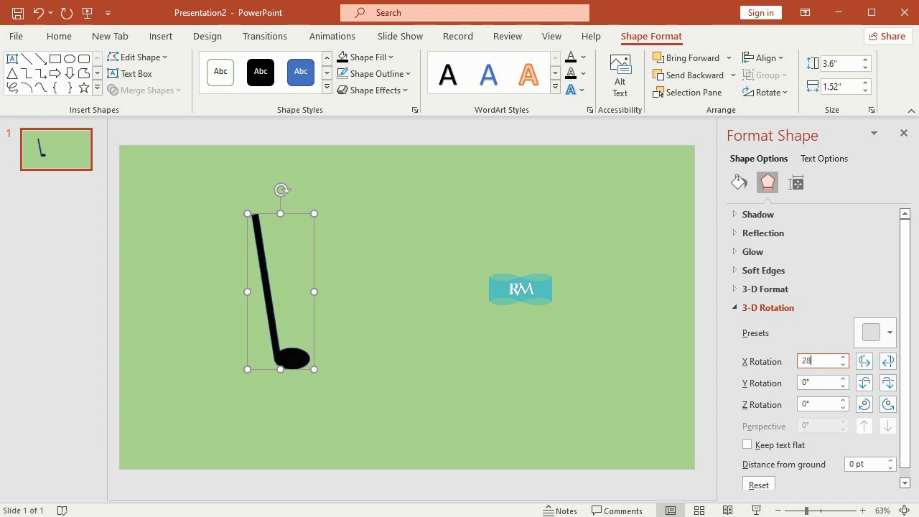
{"action": "type", "text": "5."}
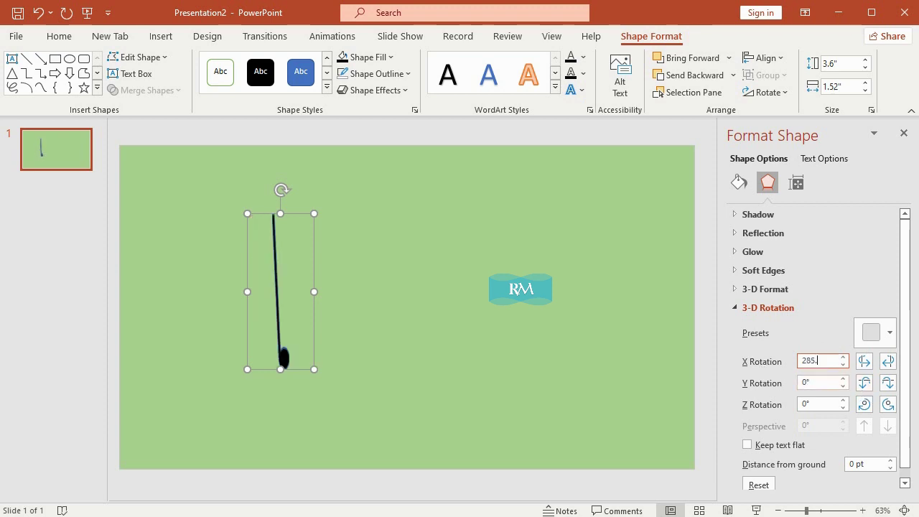
{"action": "type", "text": "5"}
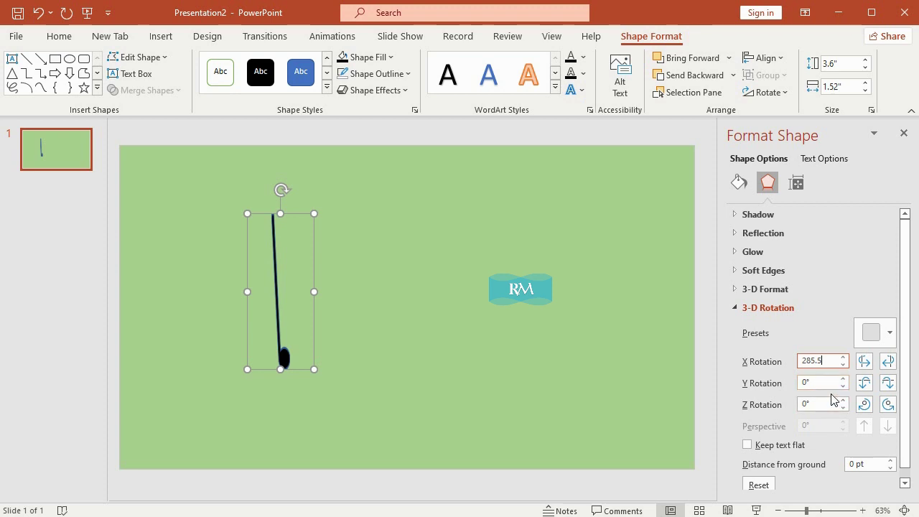
{"action": "left_click", "coordinate": [820, 382]}
{"action": "type", "text": "7.7"}
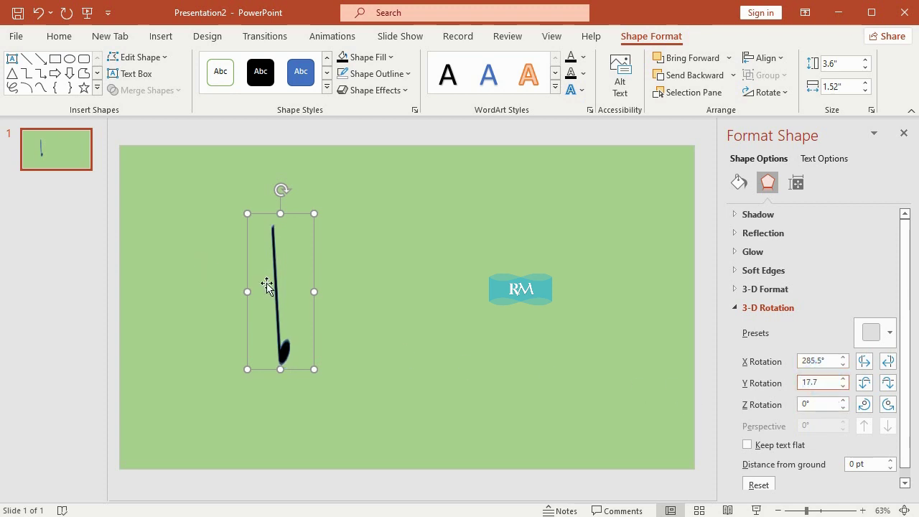
{"action": "left_click", "coordinate": [385, 90]}
Give the club a Round top bevel widened to 8 pt
{"action": "mouse_move", "coordinate": [426, 293]}
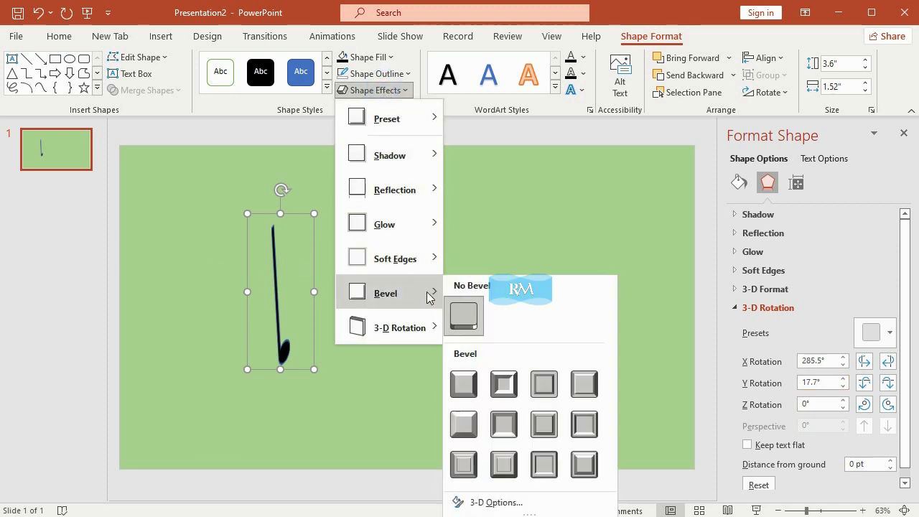
{"action": "left_click", "coordinate": [554, 505]}
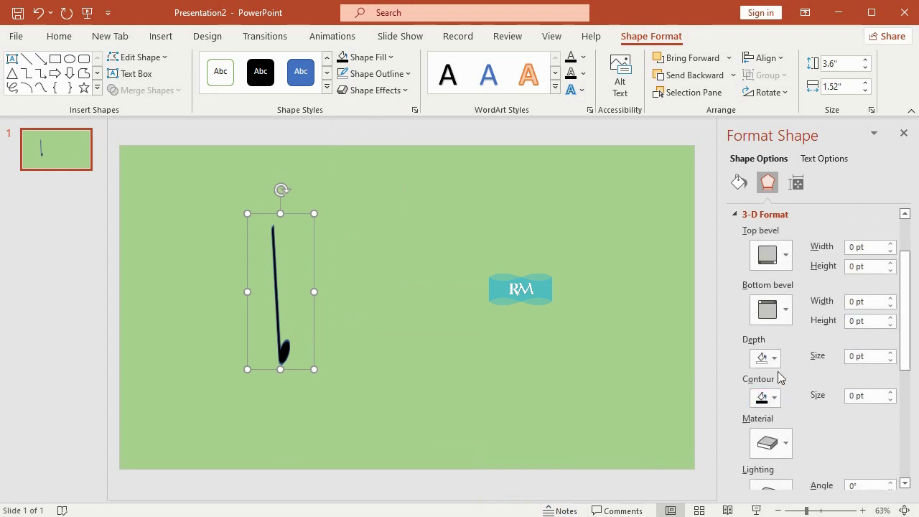
{"action": "left_click", "coordinate": [775, 266]}
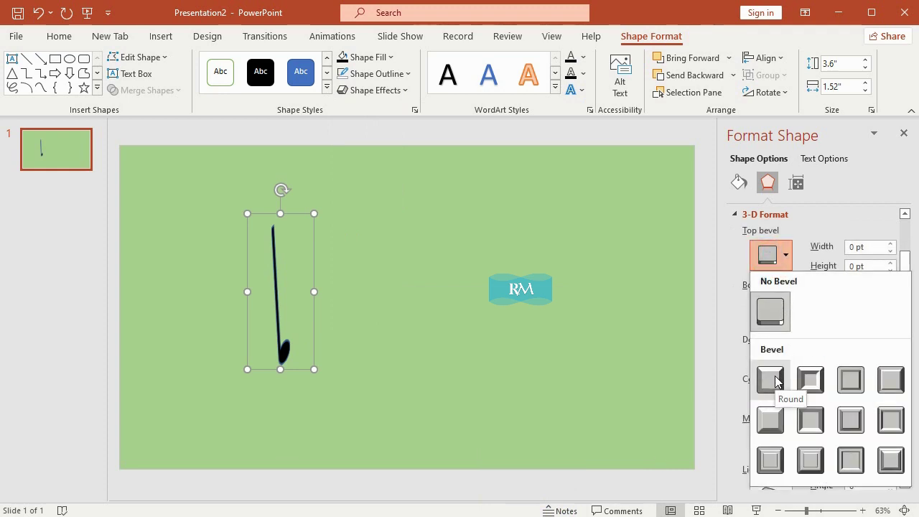
{"action": "left_click", "coordinate": [773, 379]}
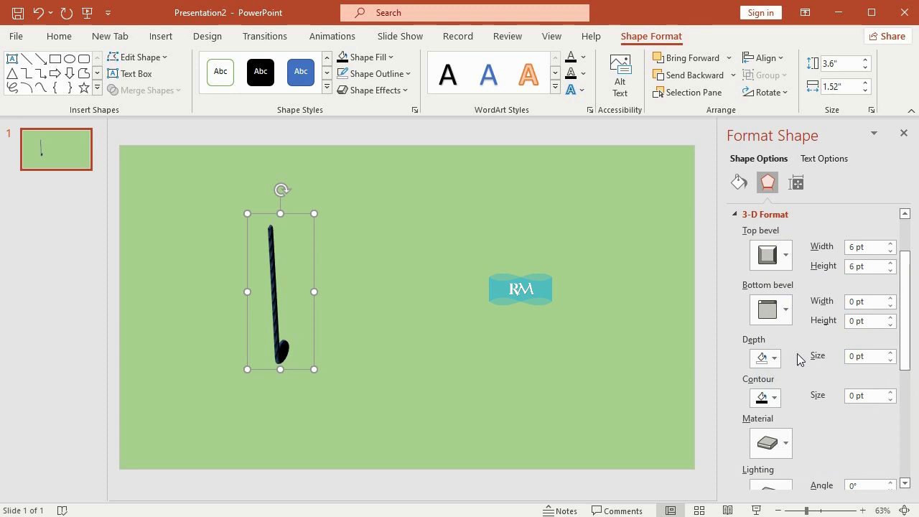
{"action": "left_click", "coordinate": [783, 262]}
{"action": "left_click", "coordinate": [814, 457]}
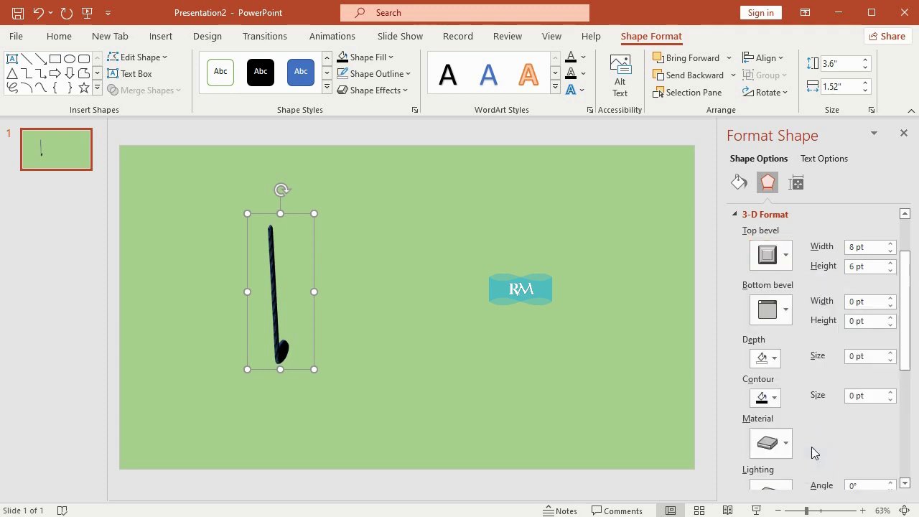
Apply a Cool lighting preset to the club and nudge it slightly down and right
{"action": "scroll", "coordinate": [804, 467], "scroll_direction": "down", "scroll_amount": 2}
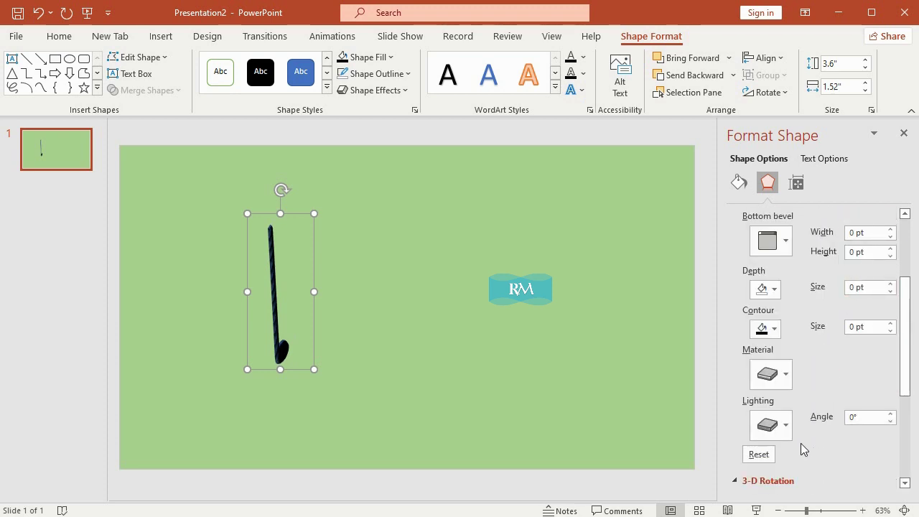
{"action": "left_click", "coordinate": [785, 429]}
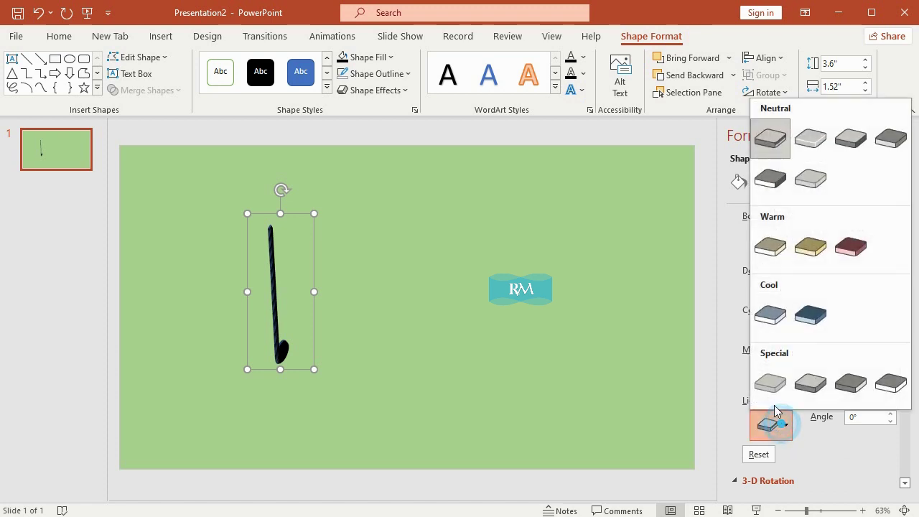
{"action": "left_click", "coordinate": [765, 316]}
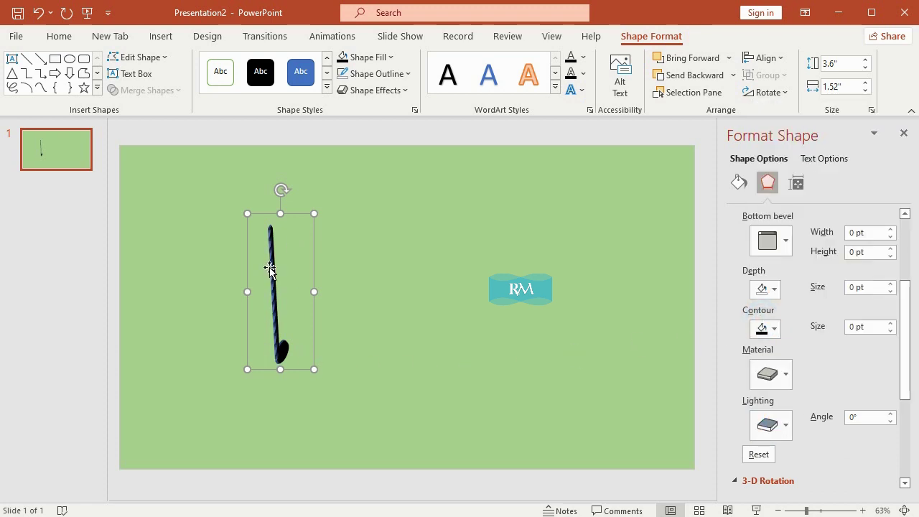
{"action": "left_click_drag", "start_coordinate": [270, 269], "coordinate": [276, 280]}
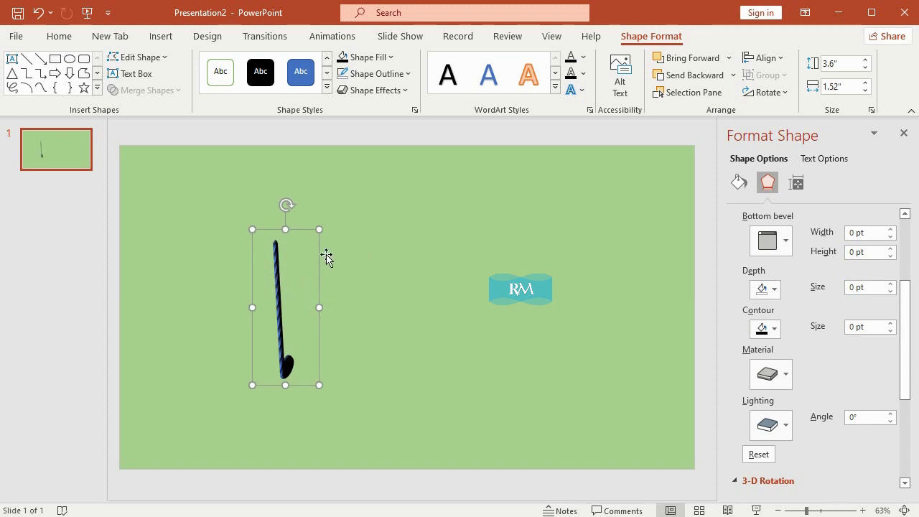
{"action": "left_click", "coordinate": [382, 136]}
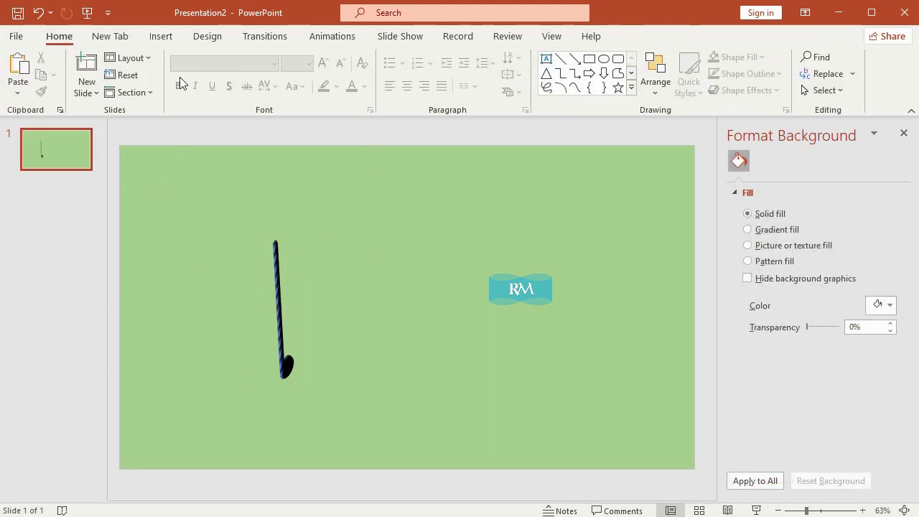
Draw a rectangle above the golf club and size it 1.2" tall by 0.2" wide
{"action": "left_click", "coordinate": [159, 36]}
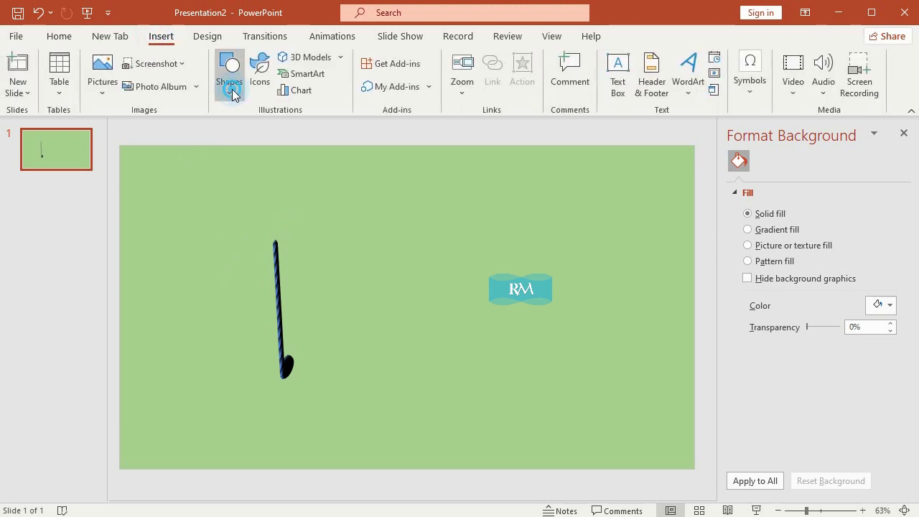
{"action": "left_click", "coordinate": [230, 85]}
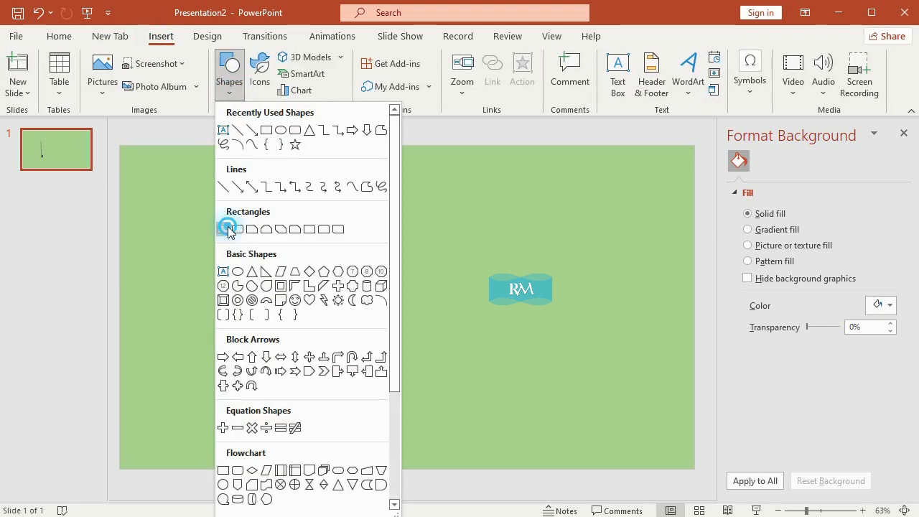
{"action": "left_click", "coordinate": [223, 229]}
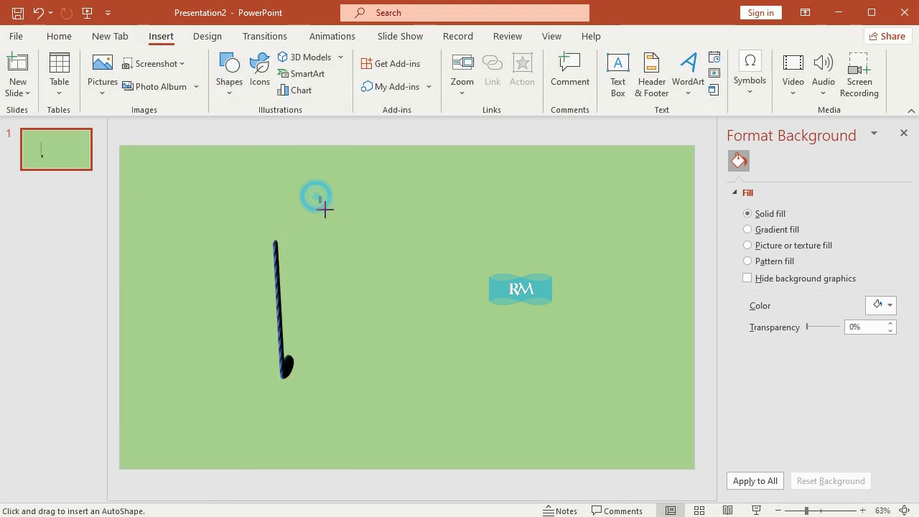
{"action": "left_click_drag", "start_coordinate": [317, 196], "coordinate": [346, 236]}
{"action": "left_click", "coordinate": [843, 65]}
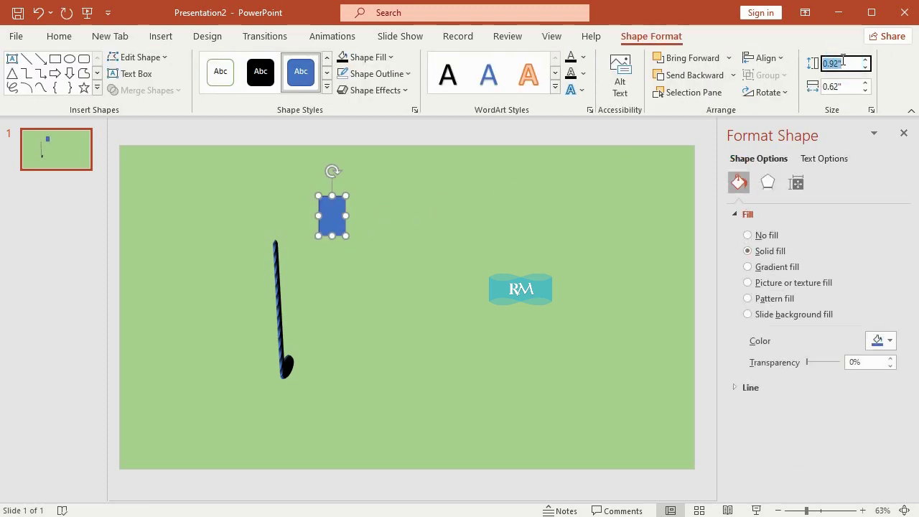
{"action": "type", "text": "1.2"}
{"action": "left_click", "coordinate": [846, 85]}
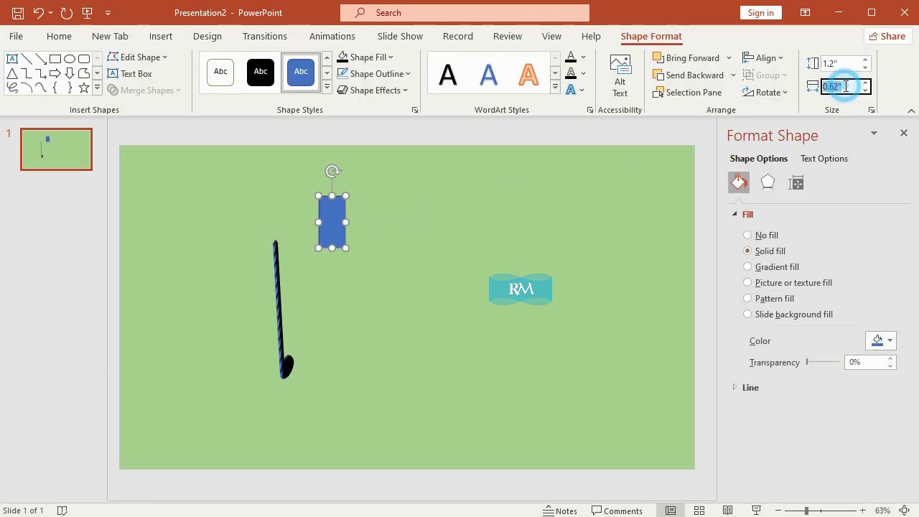
{"action": "type", "text": "0."}
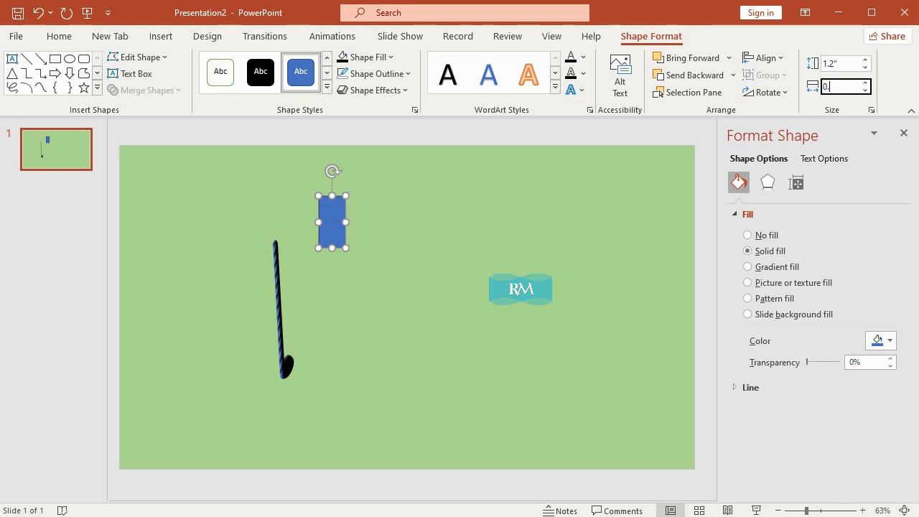
{"action": "key", "text": "Return"}
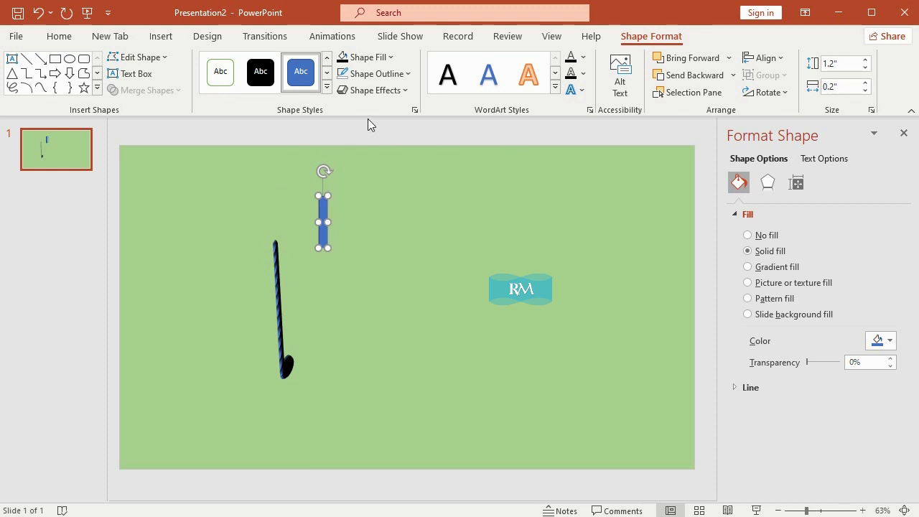
Fill the rectangle black and remove its outline
{"action": "left_click", "coordinate": [373, 57]}
{"action": "left_click", "coordinate": [354, 93]}
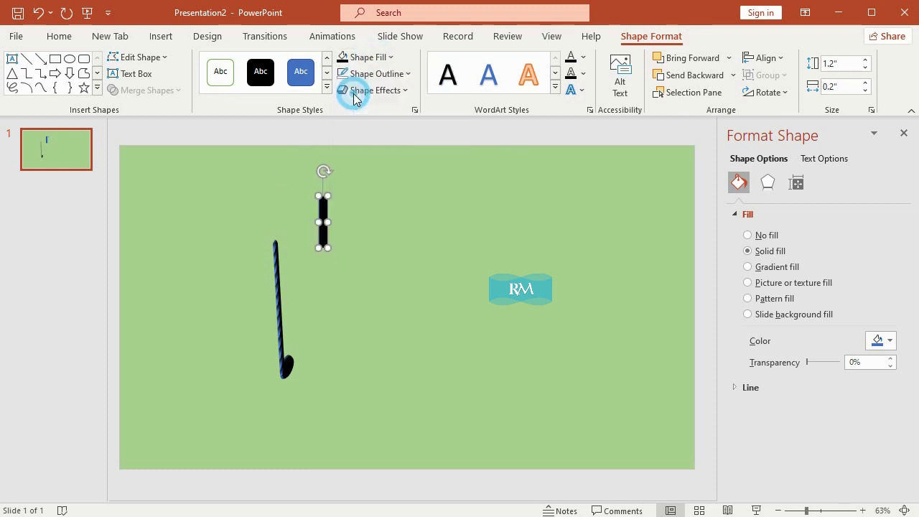
{"action": "left_click", "coordinate": [379, 74]}
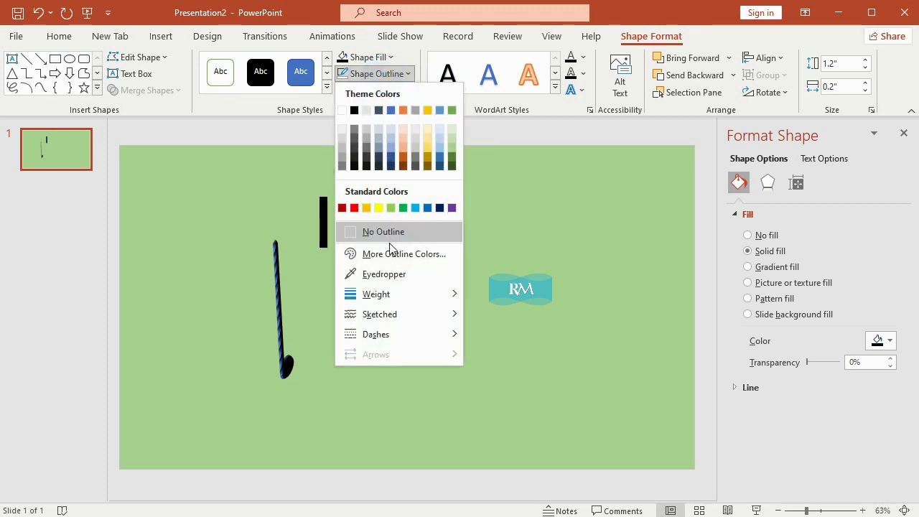
{"action": "left_click", "coordinate": [385, 232]}
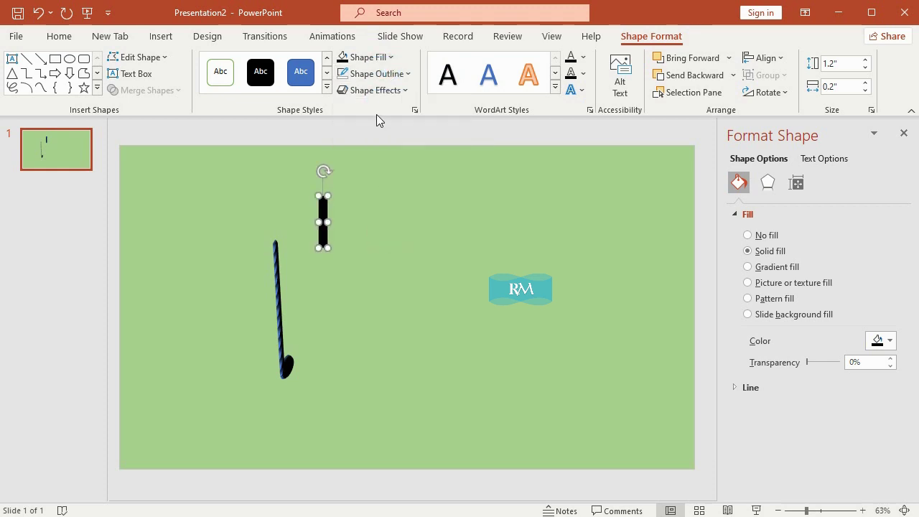
Rotate the black bar to 350°, move it onto the shaft top, then tilt it to 357°
{"action": "right_click", "coordinate": [322, 210]}
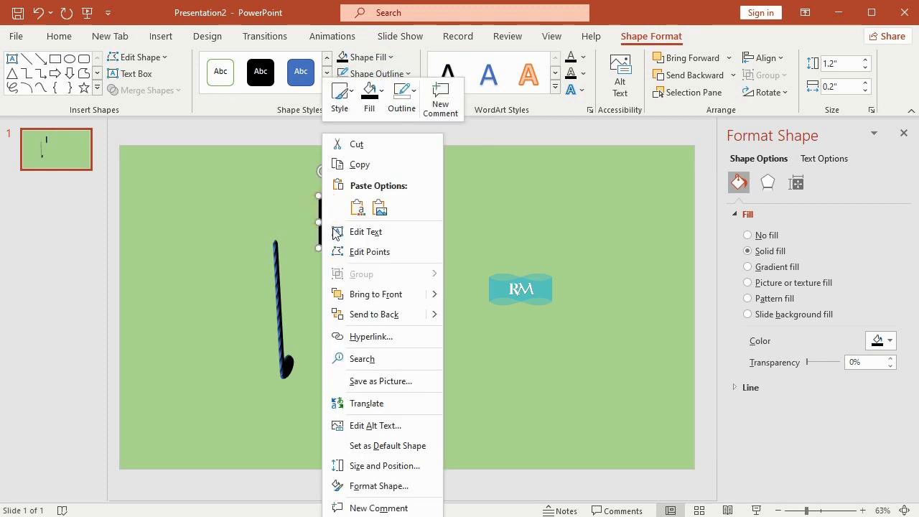
{"action": "left_click", "coordinate": [413, 466]}
{"action": "left_click", "coordinate": [859, 270]}
{"action": "type", "text": "350"}
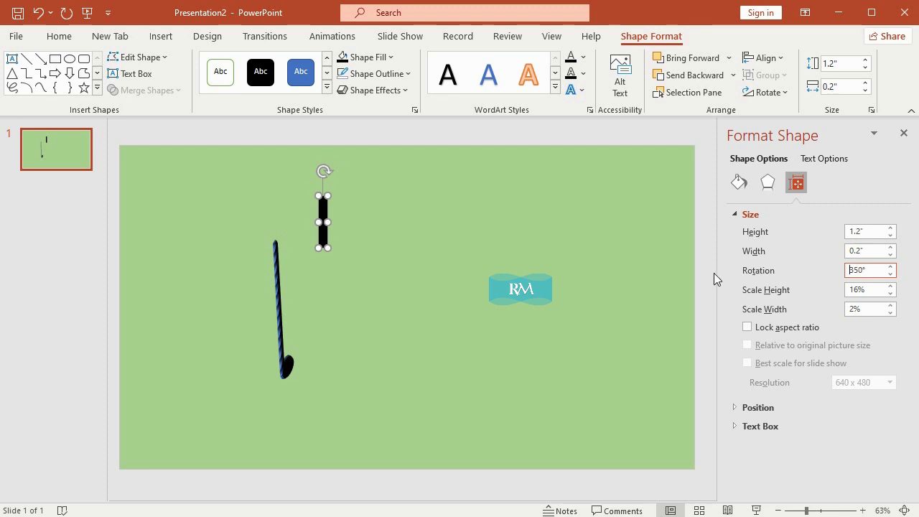
{"action": "key", "text": "Return"}
{"action": "left_click_drag", "start_coordinate": [321, 210], "coordinate": [271, 213]}
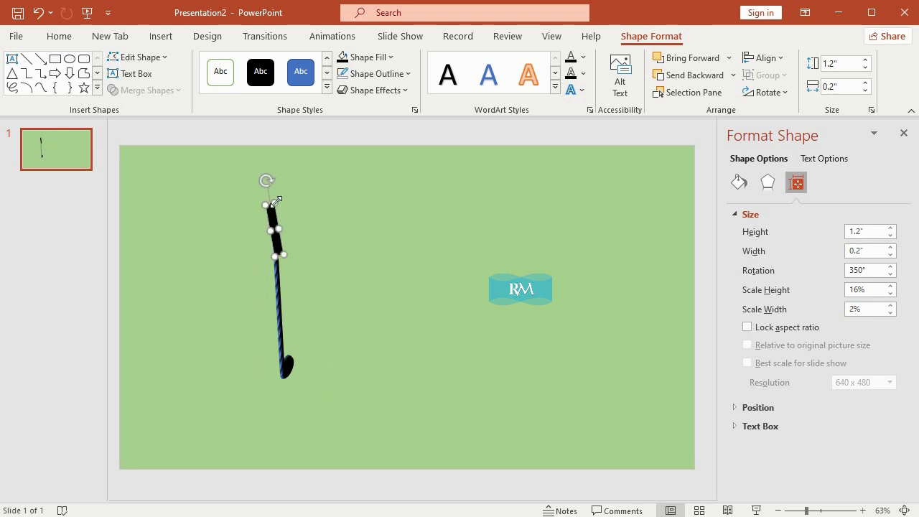
{"action": "left_click_drag", "start_coordinate": [265, 177], "coordinate": [272, 180]}
Set the black grip's 3-D rotation to X 285.5° and Y 17.7°, then reselect it
{"action": "left_click", "coordinate": [402, 90]}
{"action": "mouse_move", "coordinate": [426, 327]}
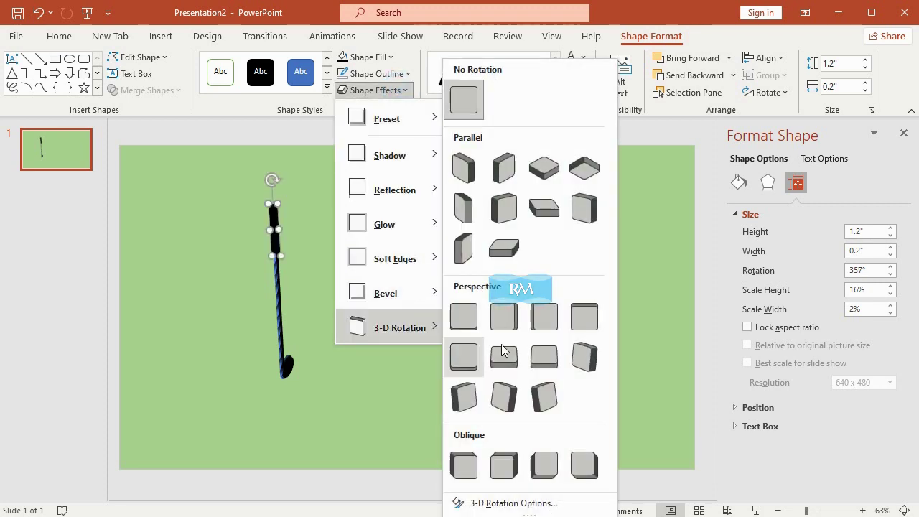
{"action": "left_click", "coordinate": [488, 500]}
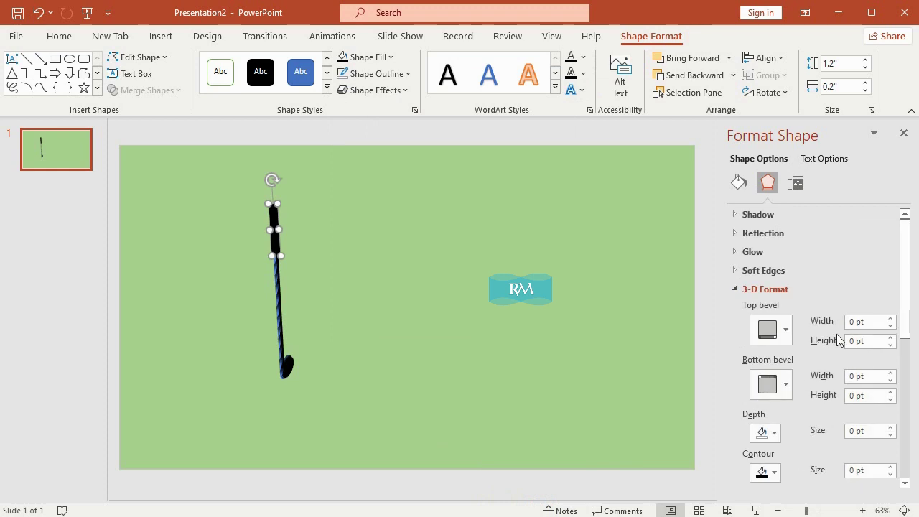
{"action": "scroll", "coordinate": [807, 417], "scroll_direction": "down", "scroll_amount": 2}
{"action": "scroll", "coordinate": [800, 441], "scroll_direction": "down", "scroll_amount": 2}
{"action": "scroll", "coordinate": [772, 432], "scroll_direction": "down", "scroll_amount": 2}
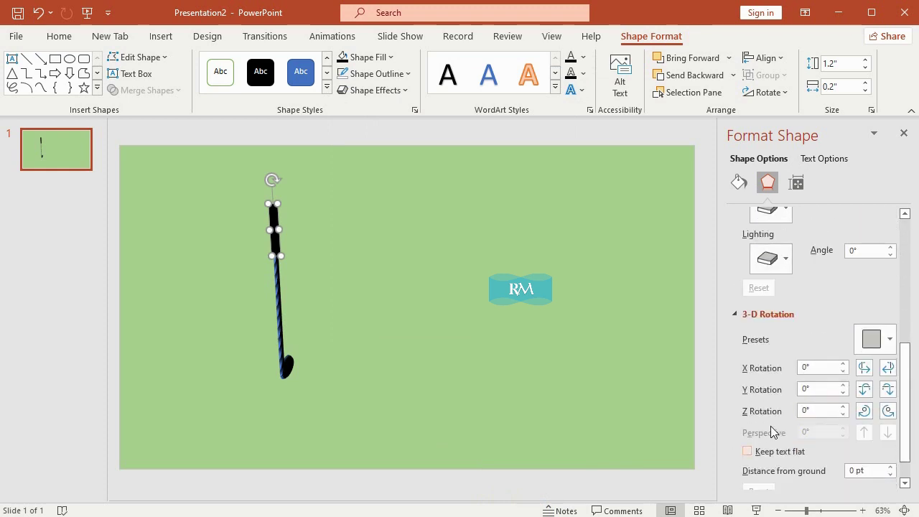
{"action": "double_click", "coordinate": [819, 366]}
{"action": "type", "text": "28"}
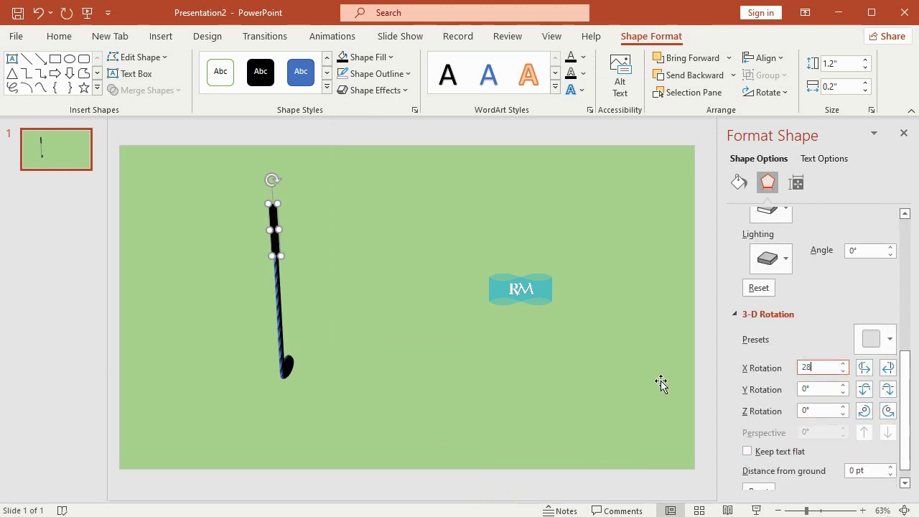
{"action": "type", "text": "5.5"}
{"action": "double_click", "coordinate": [810, 388]}
{"action": "type", "text": "7.7"}
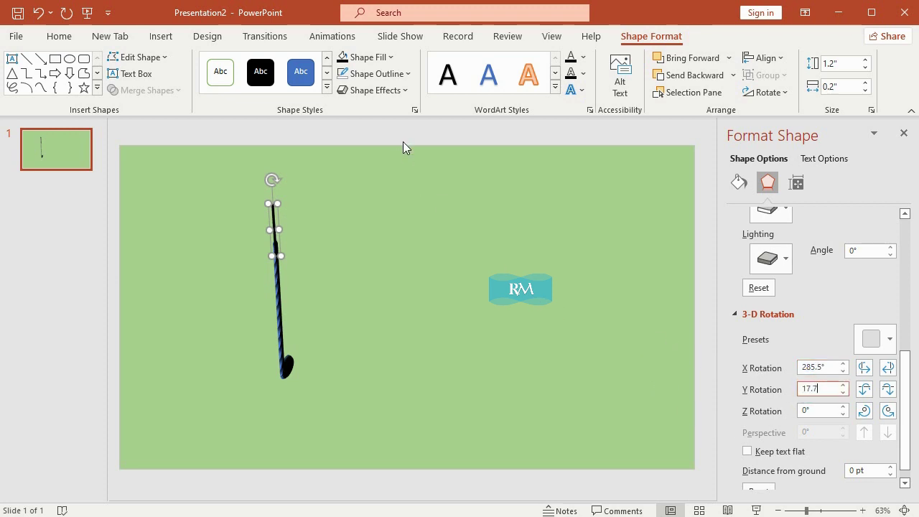
{"action": "left_click", "coordinate": [401, 138]}
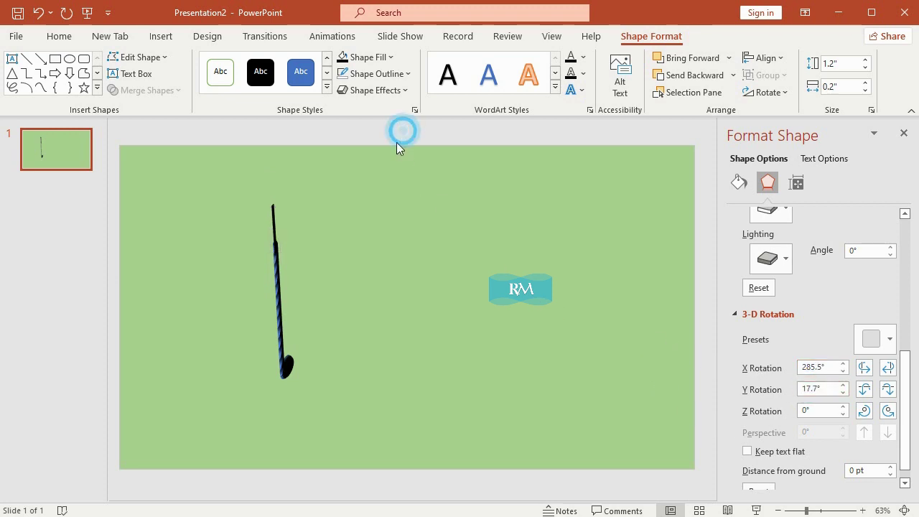
{"action": "left_click", "coordinate": [275, 209]}
{"action": "left_click", "coordinate": [274, 223]}
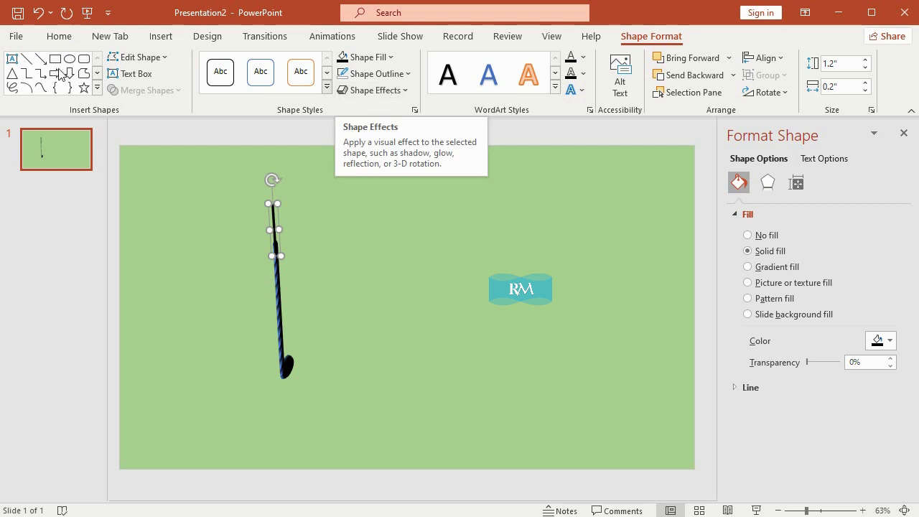
Undo the last change, bevel the top bar, move it onto the shaft and narrow it to 0.15"
{"action": "left_click", "coordinate": [40, 13]}
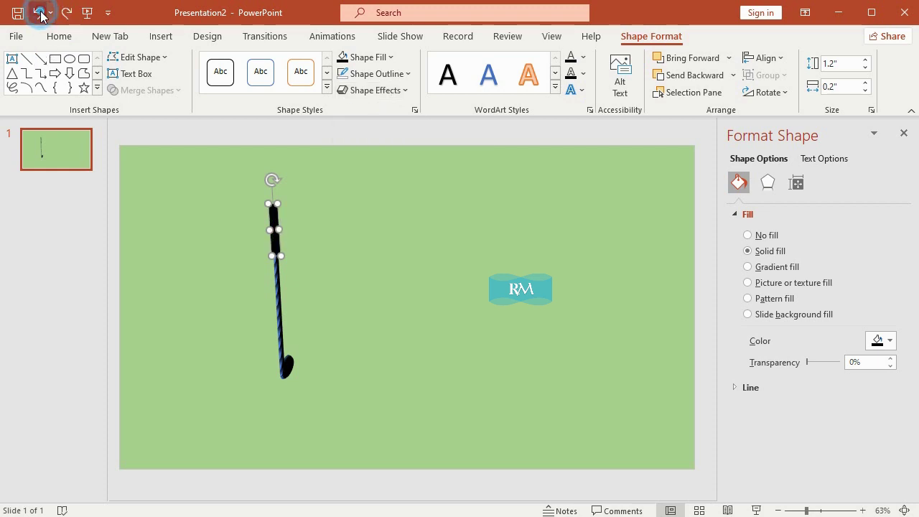
{"action": "left_click", "coordinate": [384, 92]}
{"action": "mouse_move", "coordinate": [434, 299]}
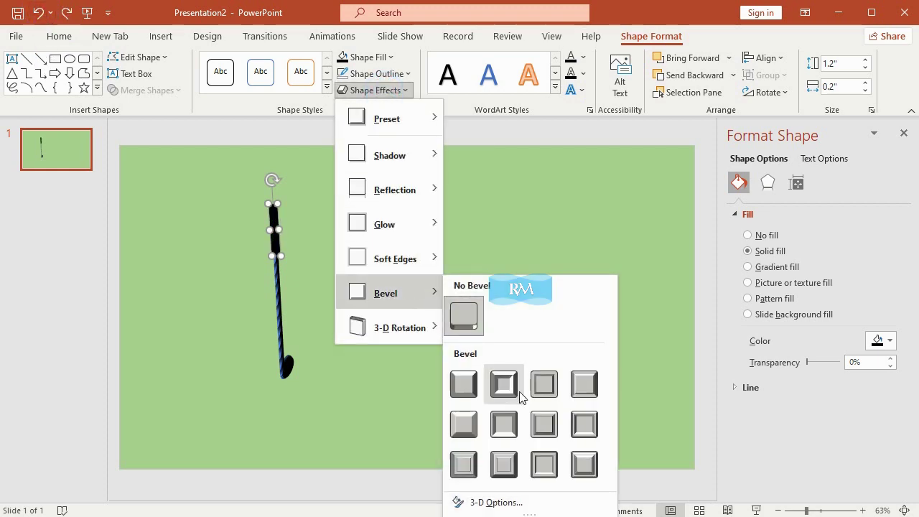
{"action": "left_click", "coordinate": [466, 386]}
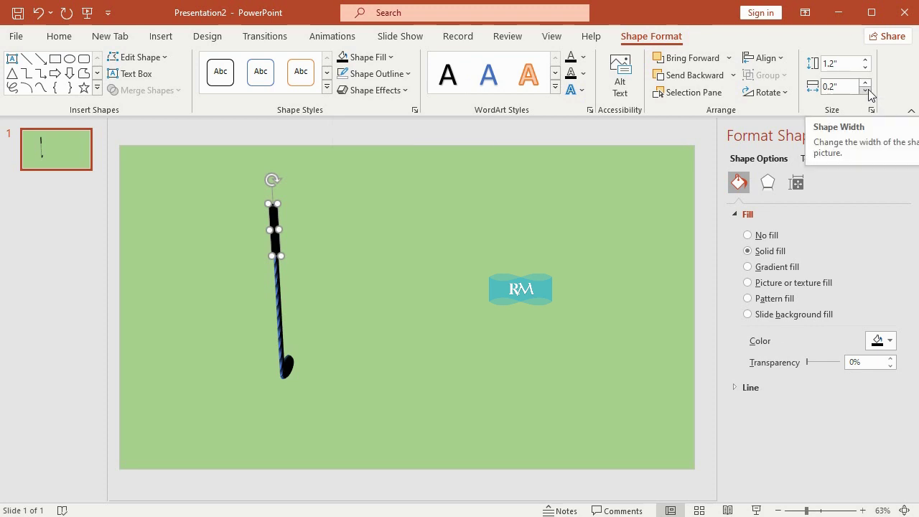
{"action": "left_click", "coordinate": [361, 136]}
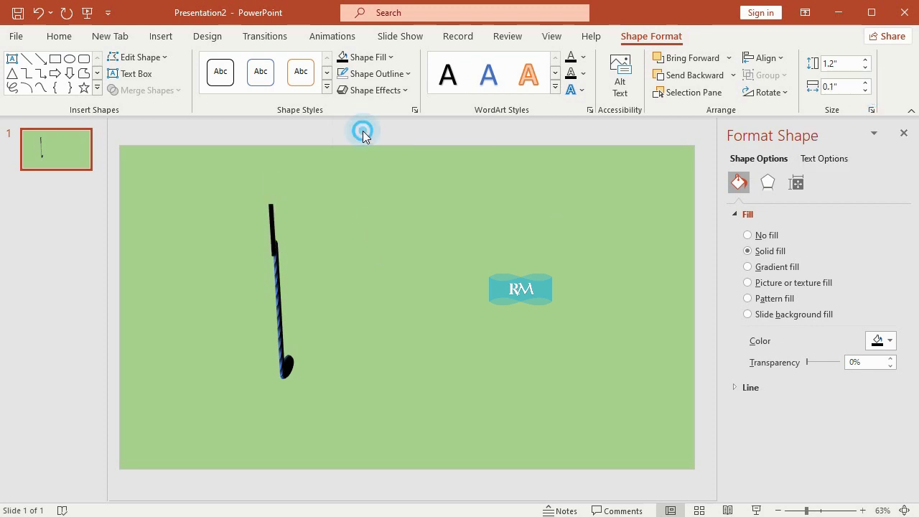
{"action": "left_click_drag", "start_coordinate": [269, 215], "coordinate": [271, 205]}
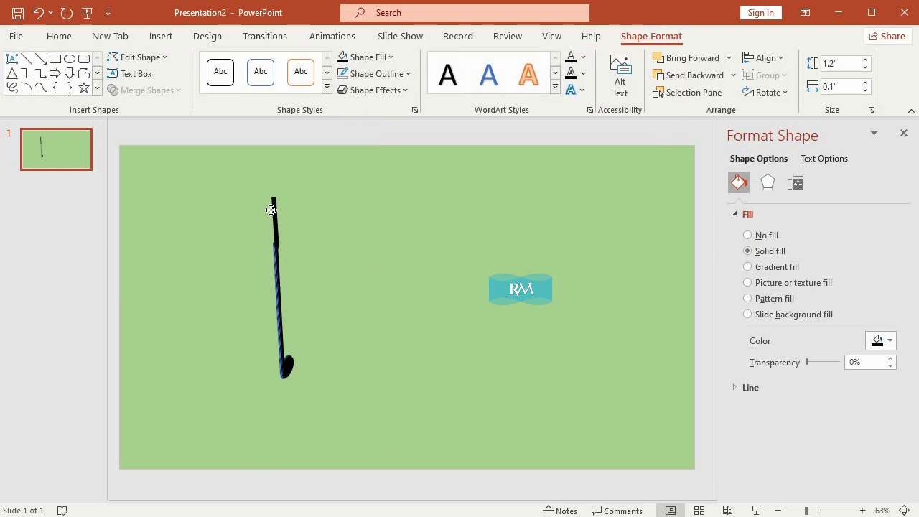
{"action": "left_click", "coordinate": [837, 86]}
{"action": "left_click", "coordinate": [844, 87]}
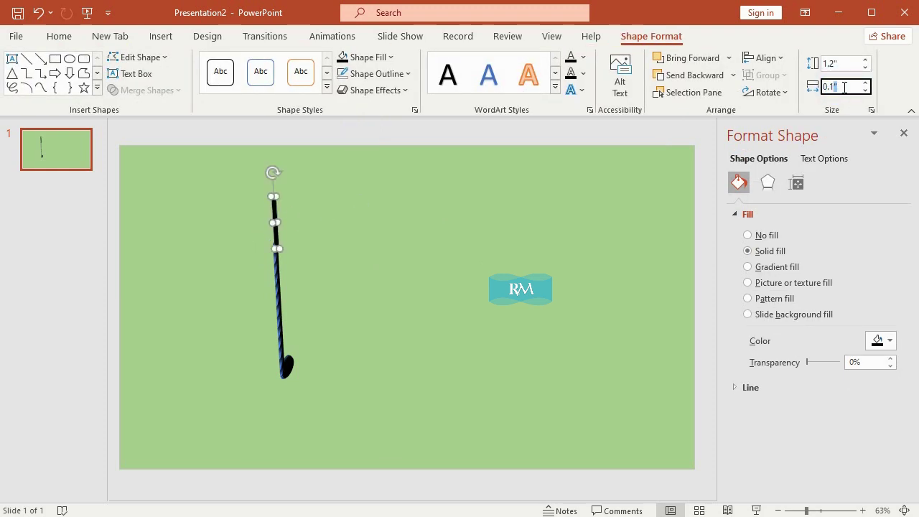
{"action": "type", "text": "7"}
{"action": "key", "text": "Return"}
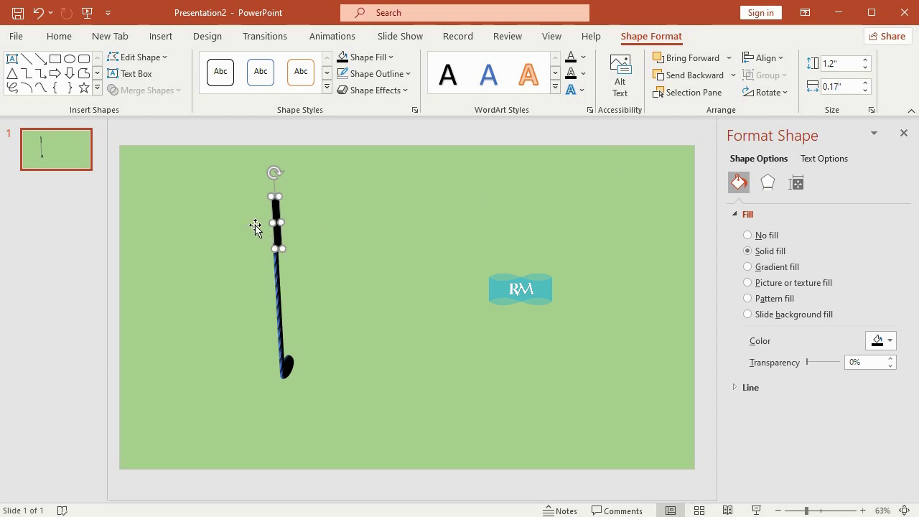
{"action": "left_click", "coordinate": [834, 87]}
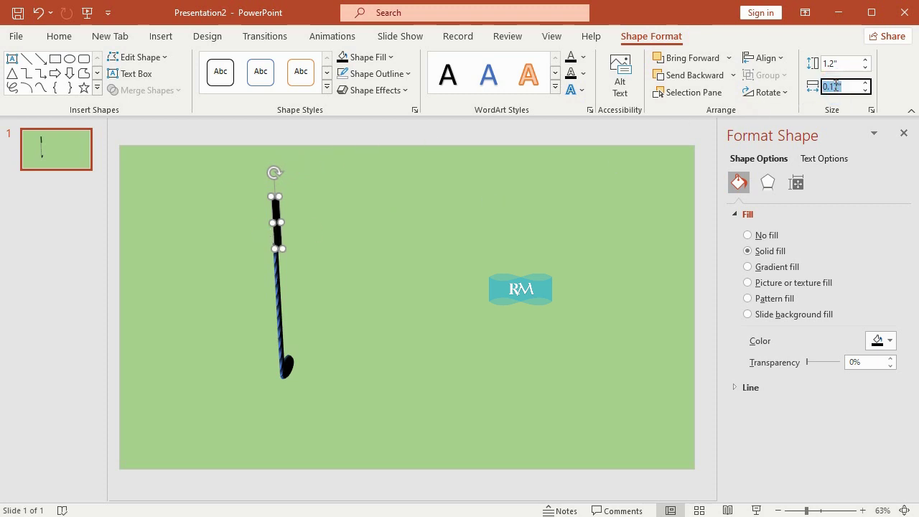
{"action": "key", "text": "Return"}
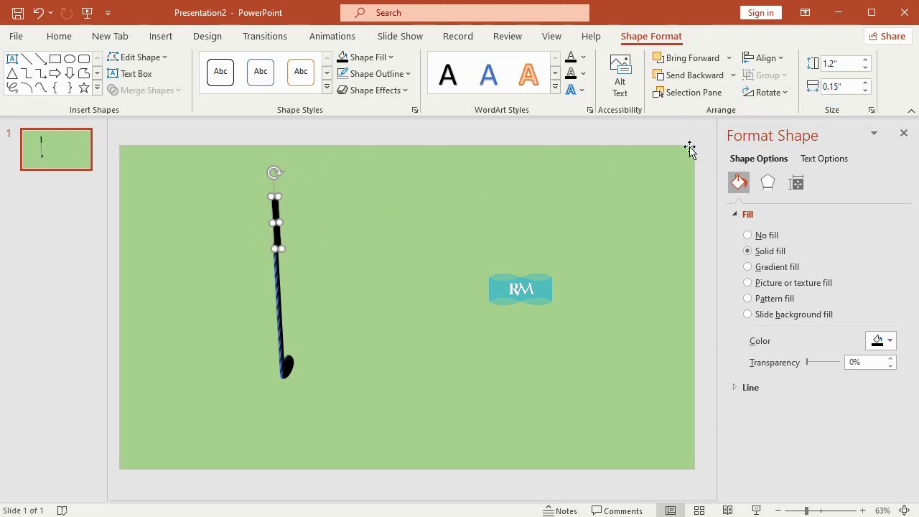
Nudge the top bar into place, give it a round bevel and set its width to 0.13"
{"action": "left_click", "coordinate": [309, 165]}
{"action": "left_click", "coordinate": [275, 210]}
{"action": "left_click_drag", "start_coordinate": [272, 211], "coordinate": [274, 214]}
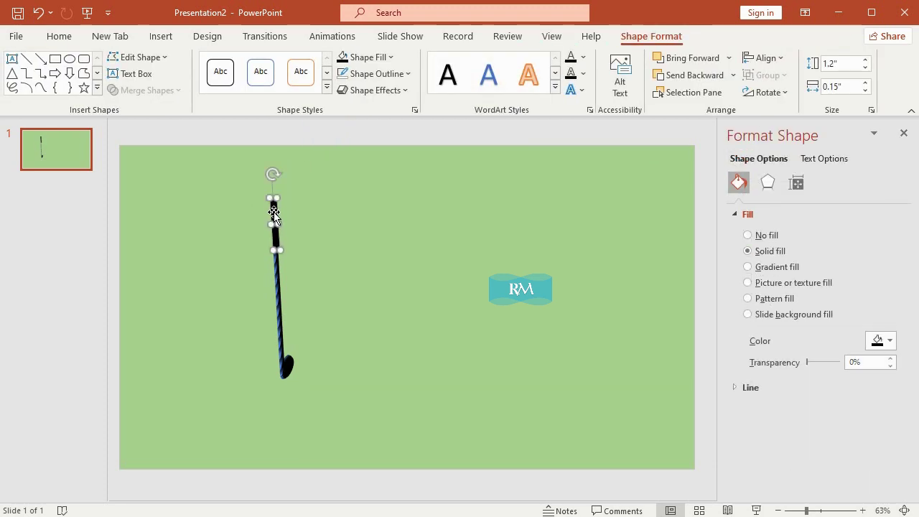
{"action": "left_click", "coordinate": [377, 90]}
{"action": "mouse_move", "coordinate": [421, 311]}
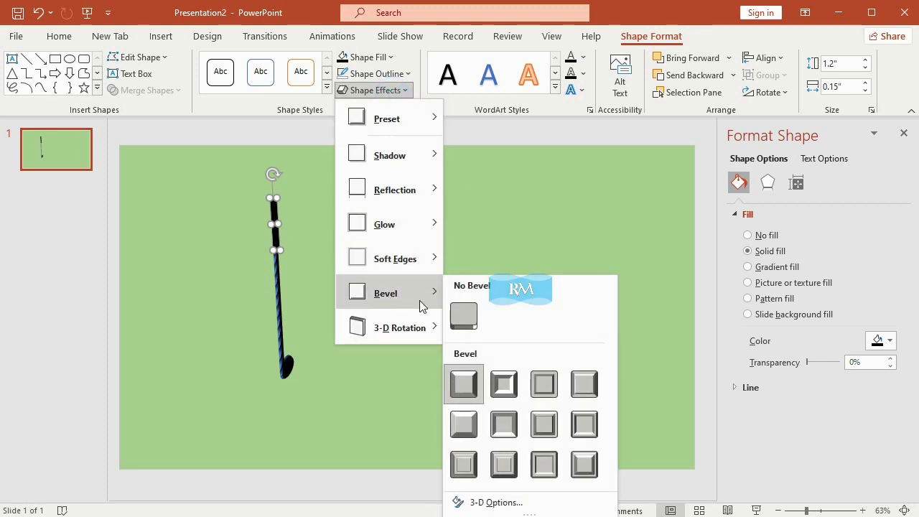
{"action": "left_click", "coordinate": [472, 392]}
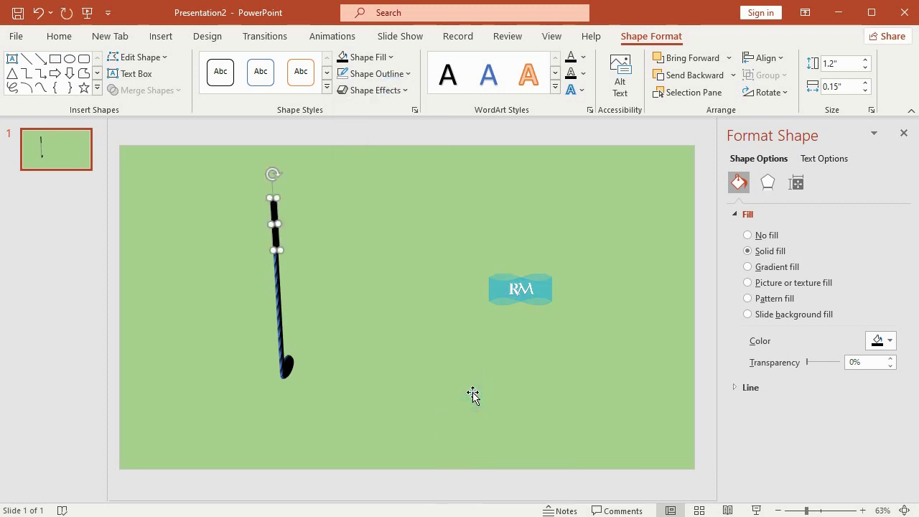
{"action": "left_click", "coordinate": [842, 87]}
{"action": "double_click", "coordinate": [833, 86]}
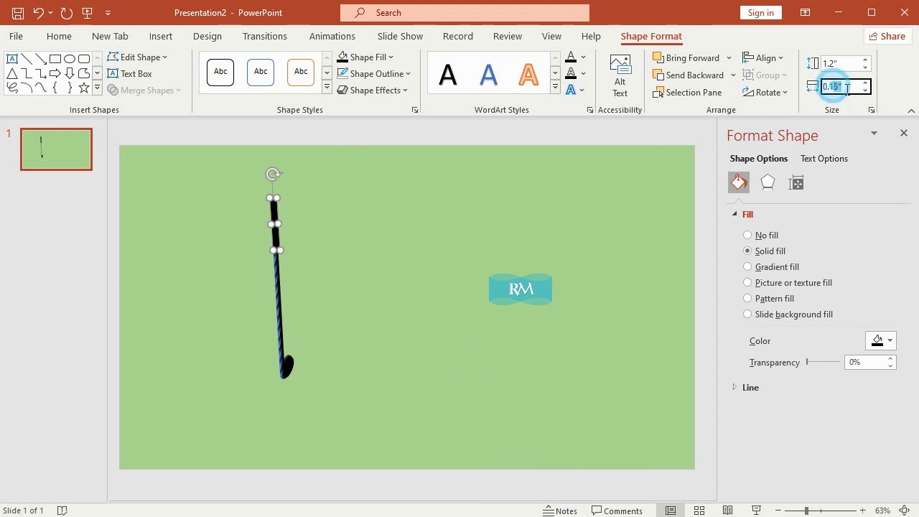
{"action": "left_click", "coordinate": [405, 128]}
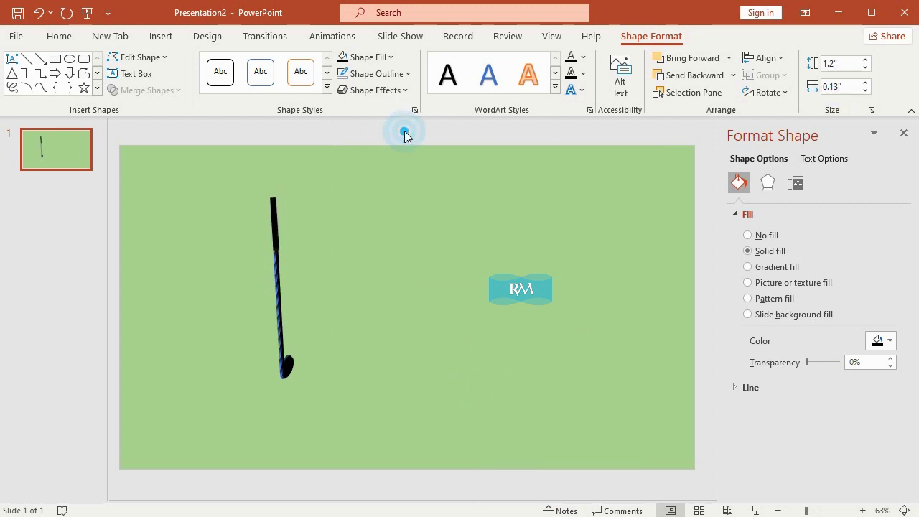
Nudge the black top bar up and slightly right to line it up with the shaft
{"action": "left_click", "coordinate": [275, 217]}
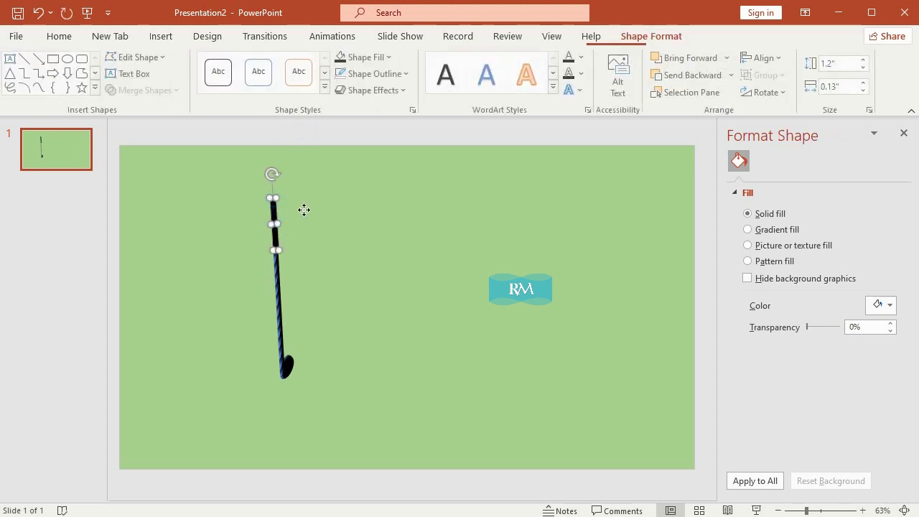
{"action": "left_click", "coordinate": [390, 127]}
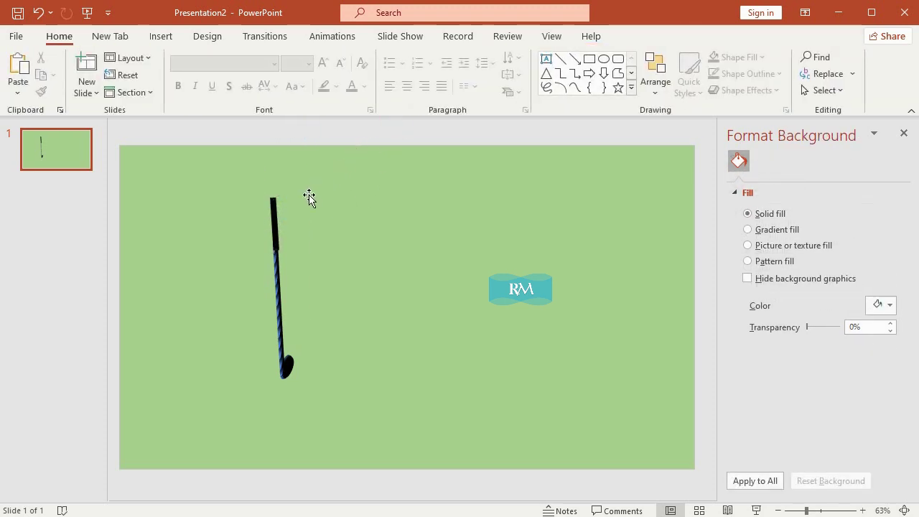
{"action": "left_click_drag", "start_coordinate": [279, 214], "coordinate": [270, 205]}
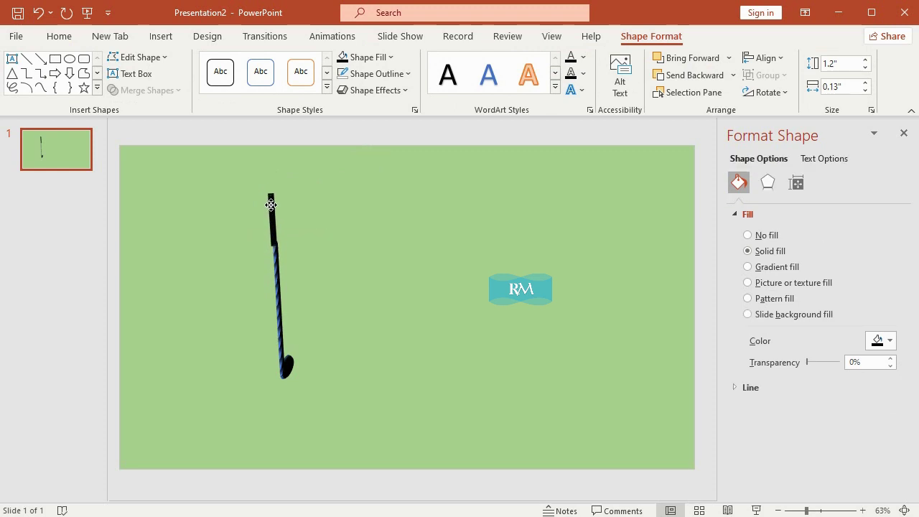
{"action": "left_click_drag", "start_coordinate": [271, 205], "coordinate": [273, 205]}
{"action": "left_click", "coordinate": [330, 139]}
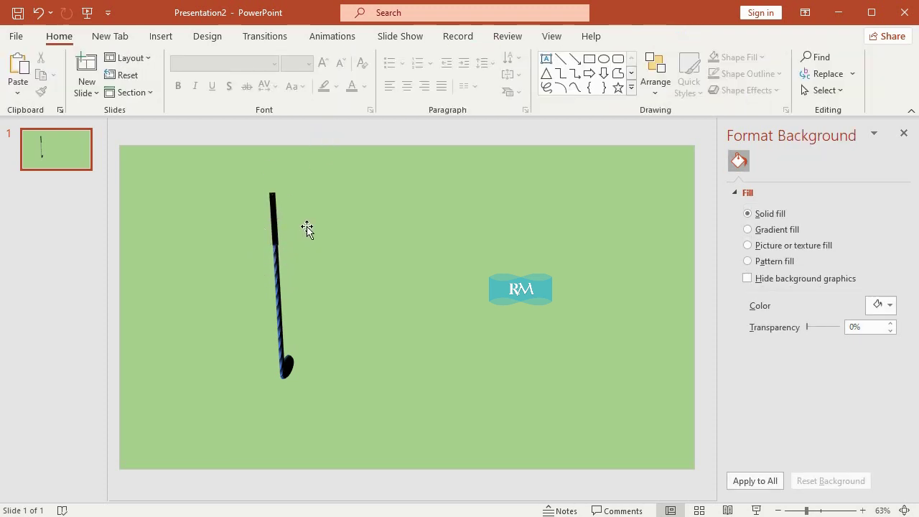
Select all the club parts and group them into one shape
{"action": "left_click_drag", "start_coordinate": [247, 130], "coordinate": [356, 403]}
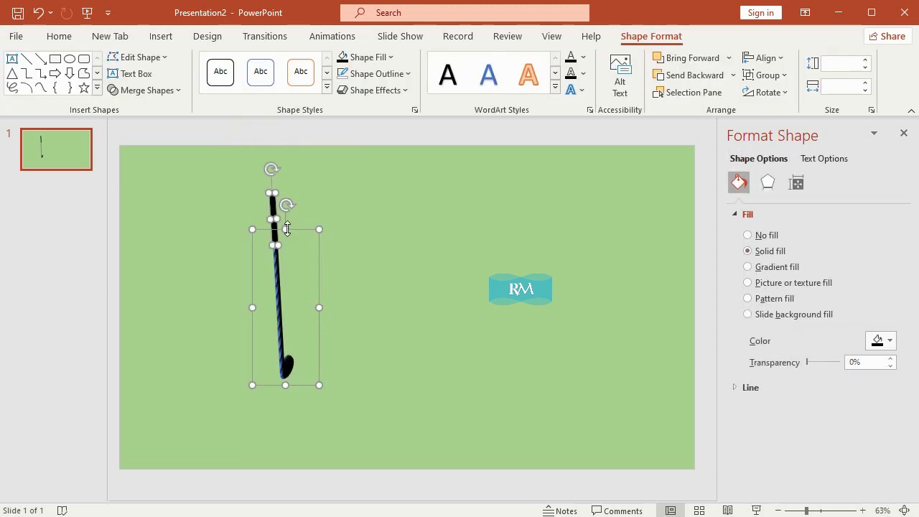
{"action": "right_click", "coordinate": [287, 228]}
{"action": "left_click", "coordinate": [421, 329]}
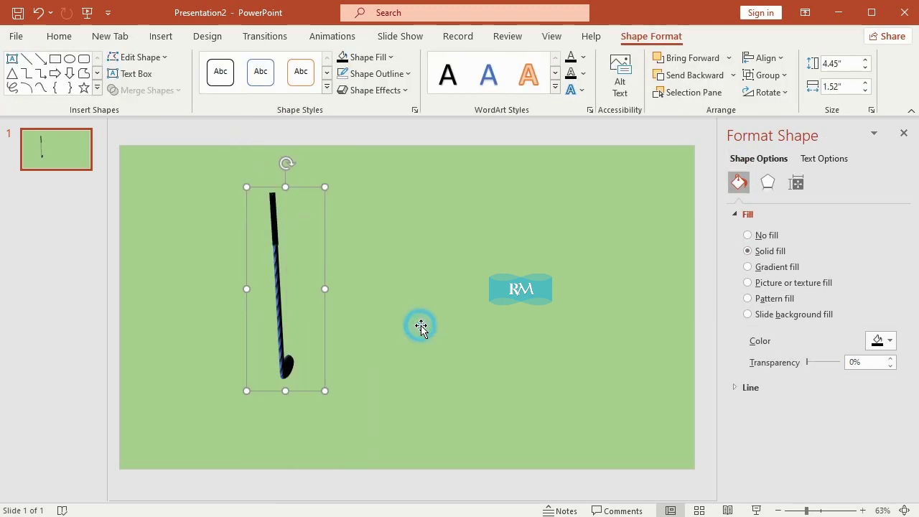
{"action": "left_click", "coordinate": [380, 133]}
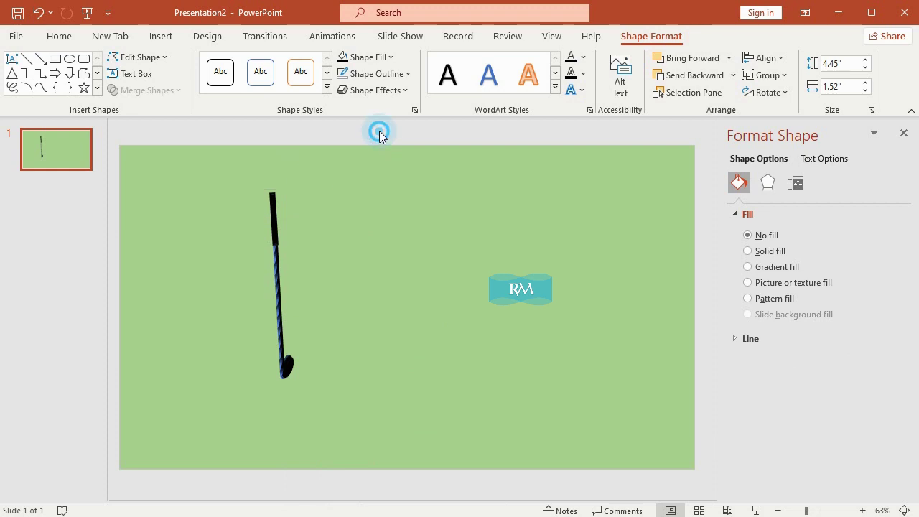
{"action": "left_click", "coordinate": [157, 36]}
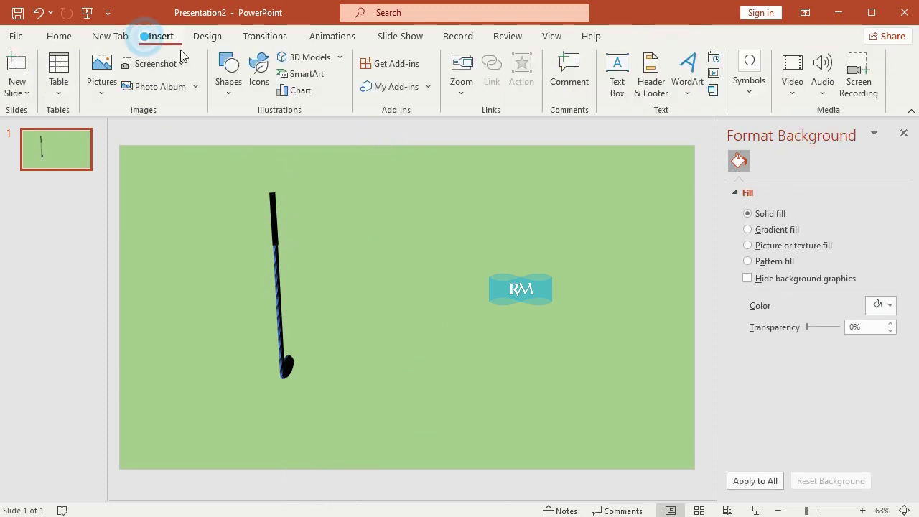
Draw an oval right of the club and size it 0.3" high by 0.59" wide
{"action": "left_click", "coordinate": [230, 97]}
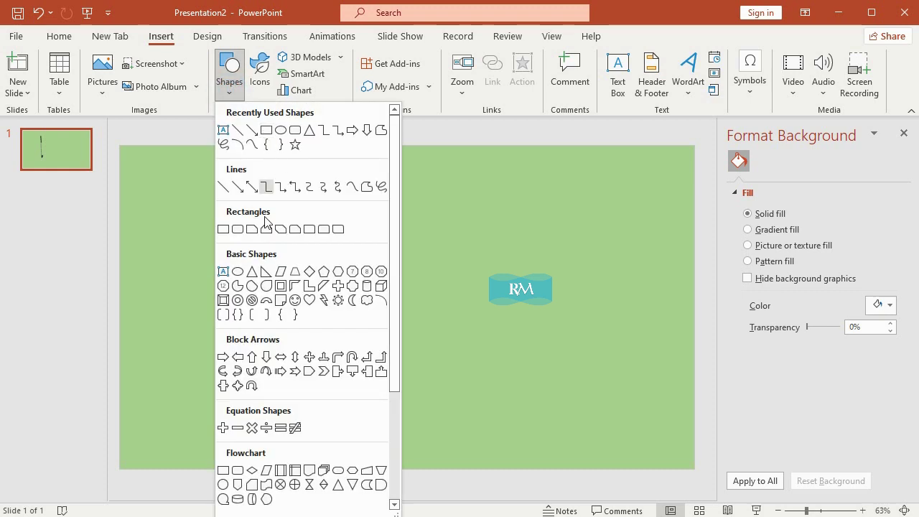
{"action": "left_click", "coordinate": [244, 278]}
{"action": "left_click_drag", "start_coordinate": [544, 363], "coordinate": [581, 375]}
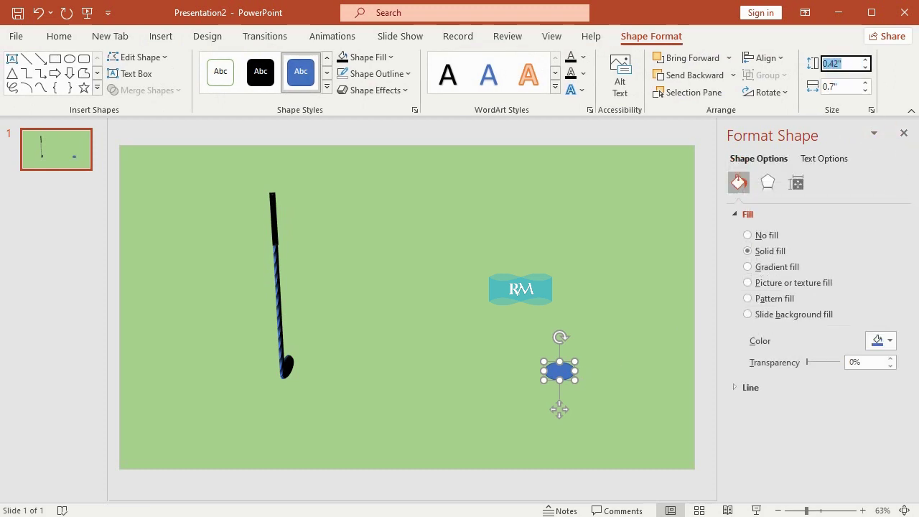
{"action": "type", "text": "0.3"}
{"action": "left_click", "coordinate": [850, 85]}
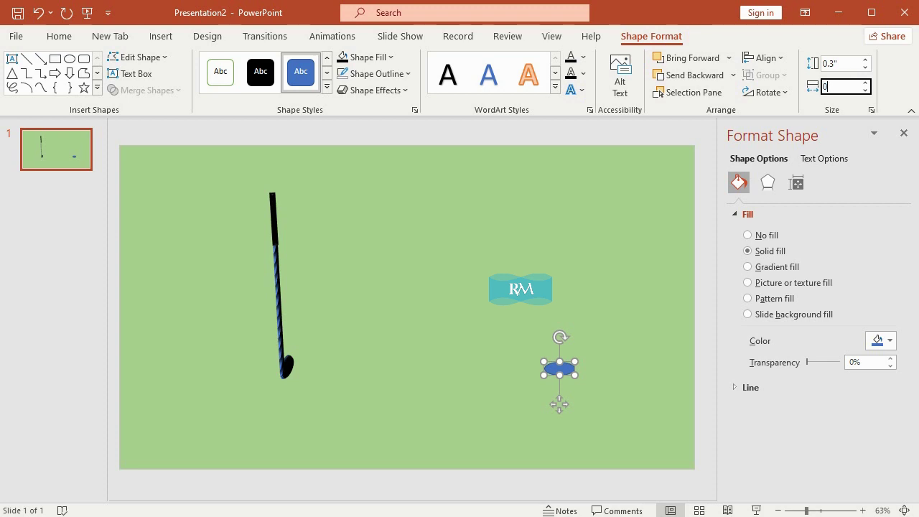
{"action": "type", "text": ".59"}
{"action": "key", "text": "Return"}
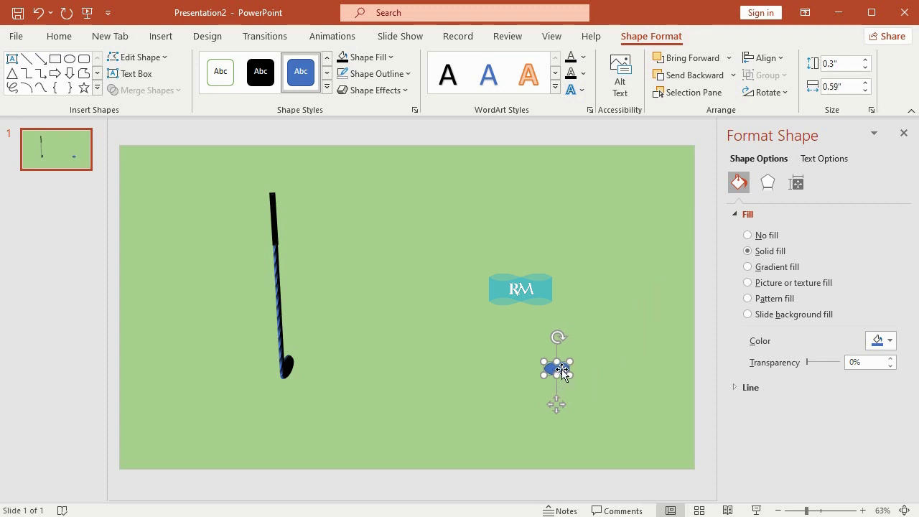
Draw a straight line from the club head toward the oval and move the oval to its end
{"action": "left_click", "coordinate": [171, 39]}
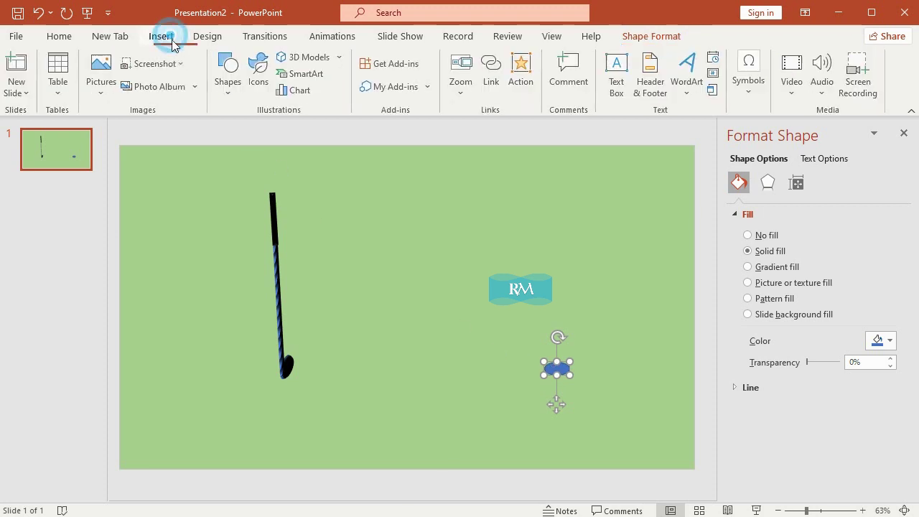
{"action": "left_click", "coordinate": [229, 92]}
{"action": "left_click", "coordinate": [238, 125]}
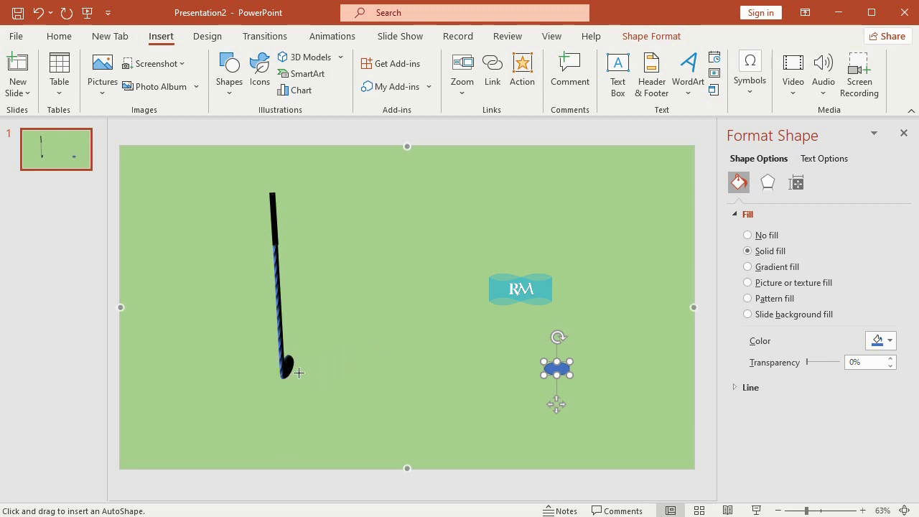
{"action": "left_click_drag", "start_coordinate": [290, 374], "coordinate": [381, 376]}
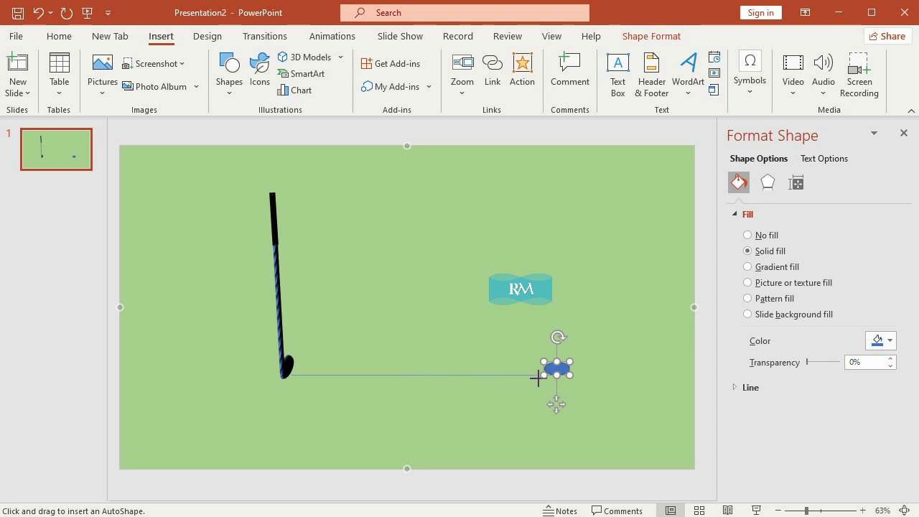
{"action": "left_click_drag", "start_coordinate": [538, 378], "coordinate": [564, 382]}
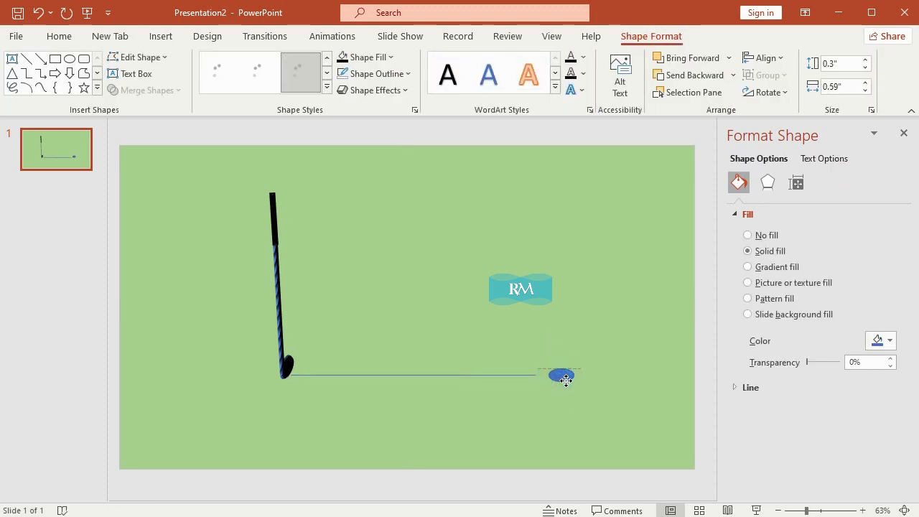
Draw a small oval, give it a 3-D preset and white fill, and place it on the club head
{"action": "left_click", "coordinate": [163, 37]}
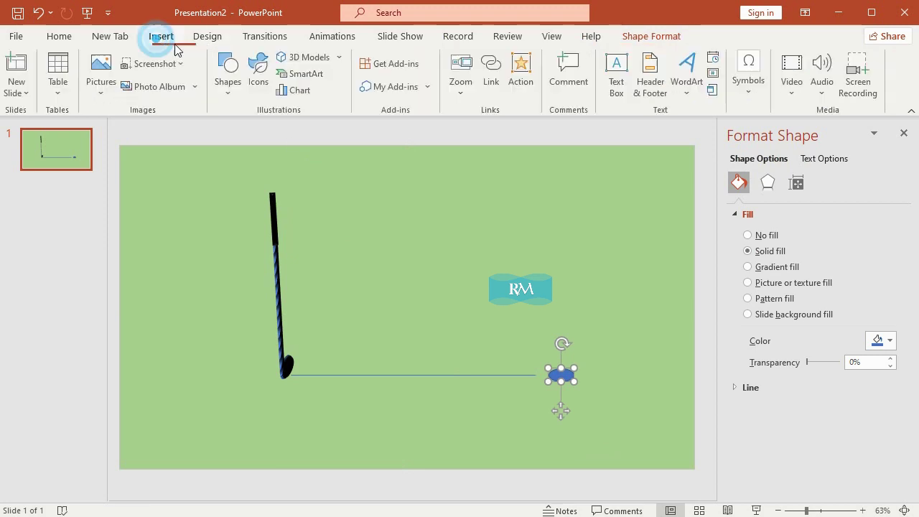
{"action": "left_click", "coordinate": [229, 72]}
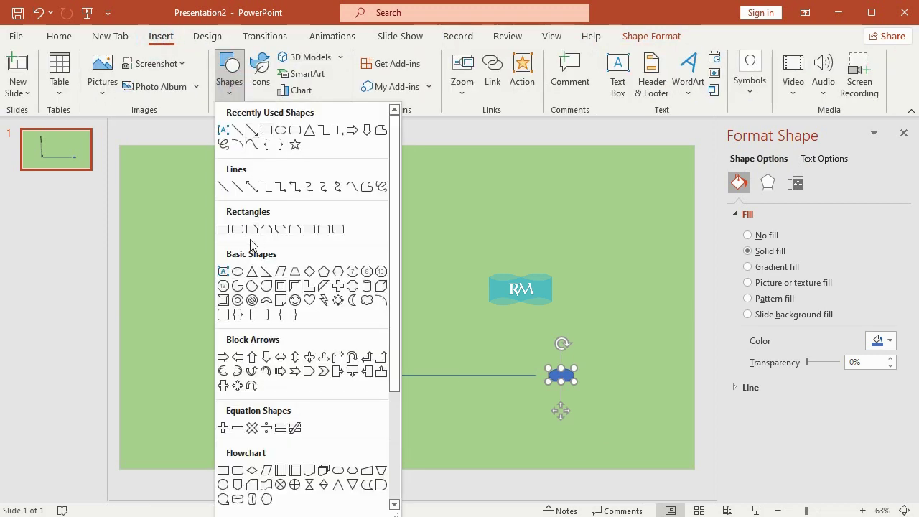
{"action": "left_click", "coordinate": [239, 273]}
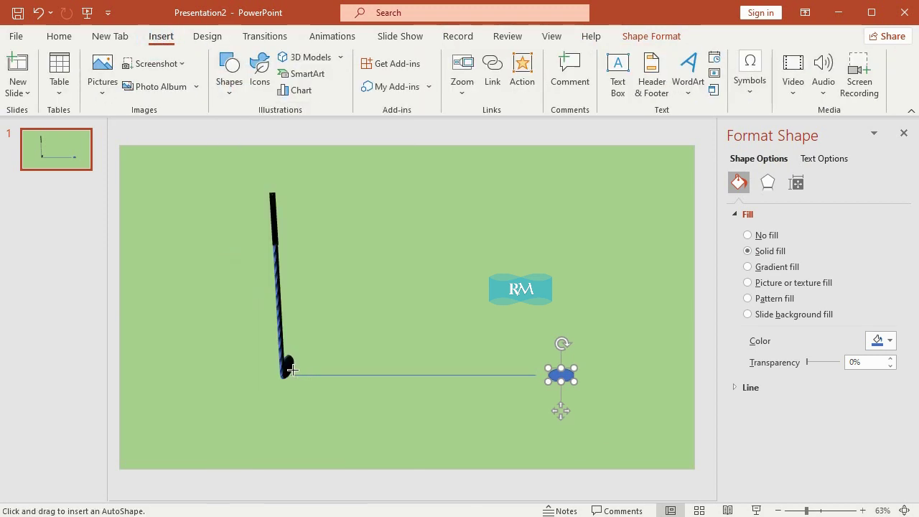
{"action": "left_click_drag", "start_coordinate": [291, 369], "coordinate": [307, 385]}
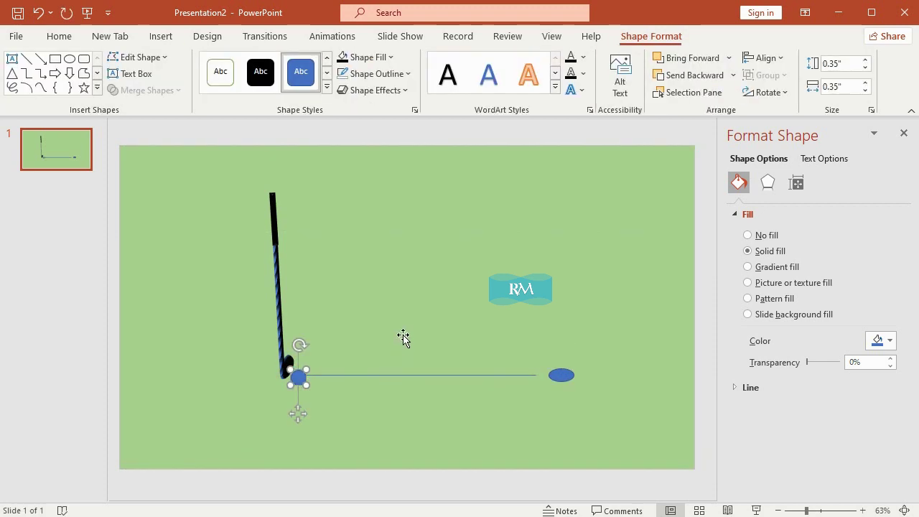
{"action": "left_click", "coordinate": [373, 91]}
{"action": "mouse_move", "coordinate": [403, 122]}
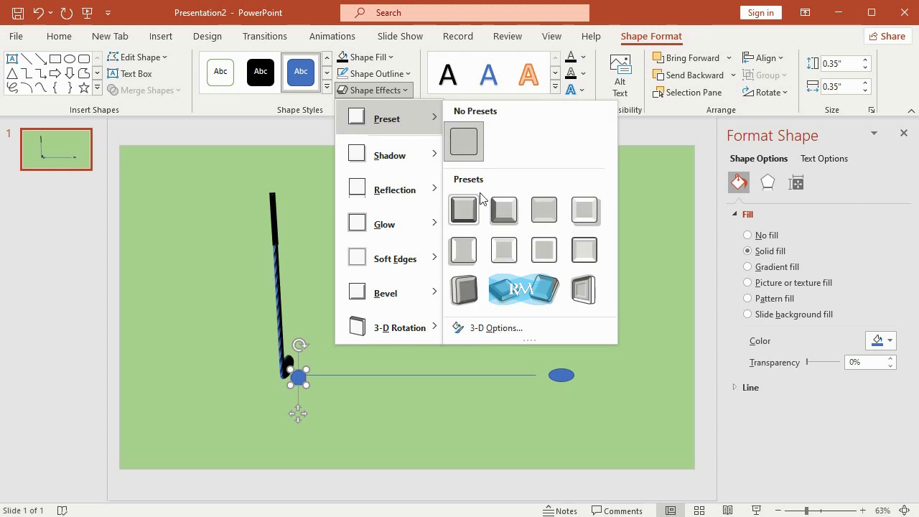
{"action": "left_click", "coordinate": [504, 210]}
{"action": "left_click", "coordinate": [366, 56]}
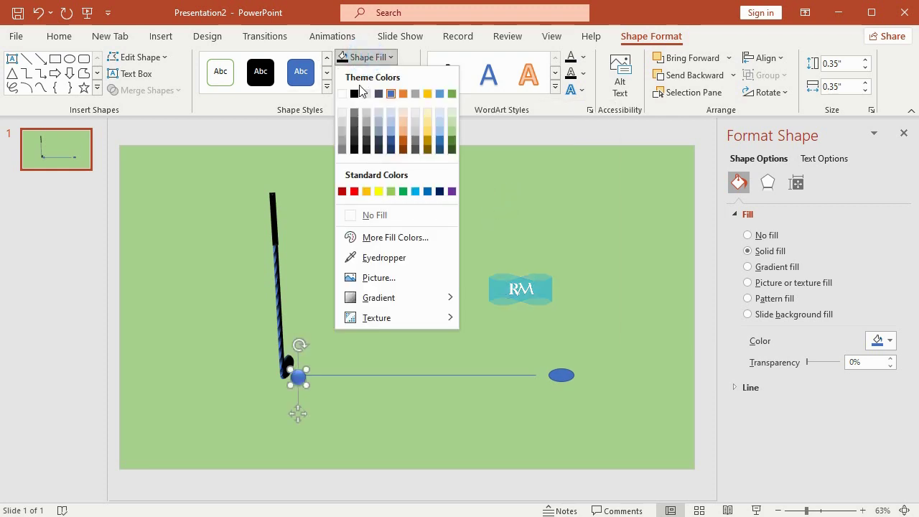
{"action": "left_click", "coordinate": [342, 93]}
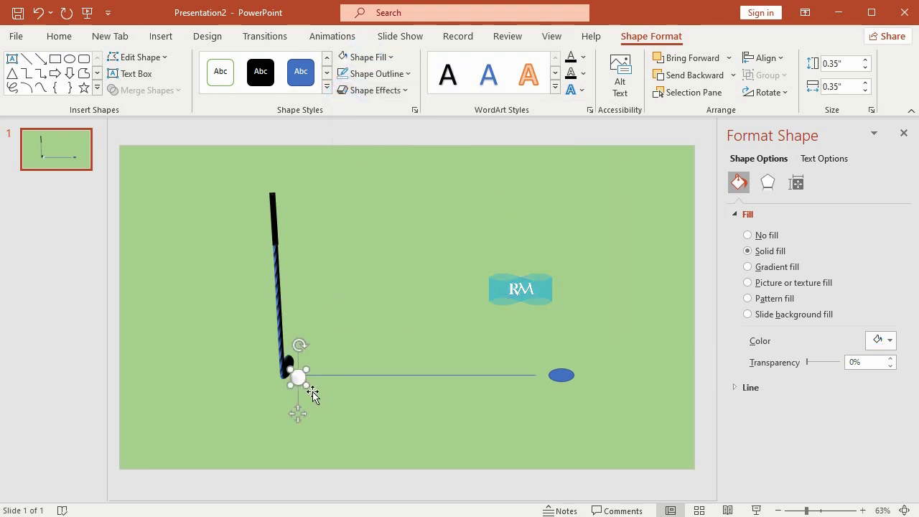
{"action": "left_click_drag", "start_coordinate": [302, 383], "coordinate": [290, 375]}
Bring the golf club to the front, in front of the ball
{"action": "left_click", "coordinate": [277, 271]}
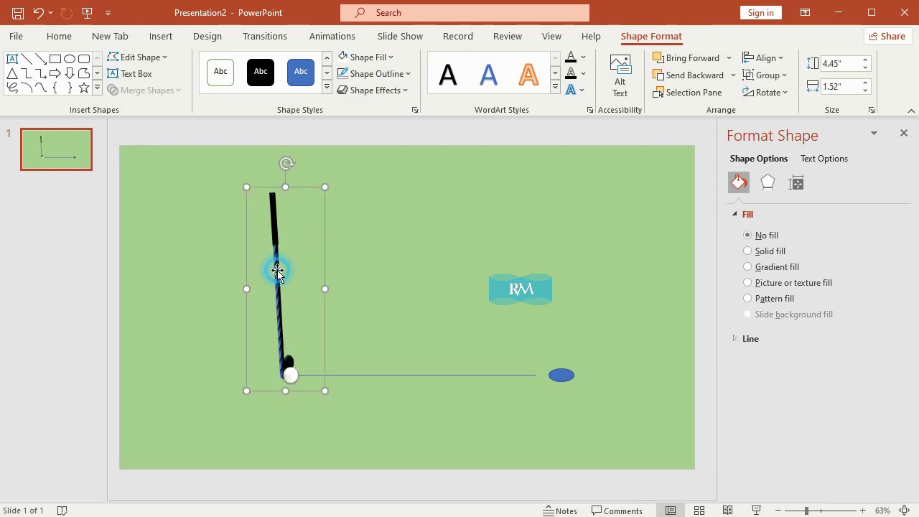
{"action": "right_click", "coordinate": [278, 271]}
{"action": "mouse_move", "coordinate": [391, 361]}
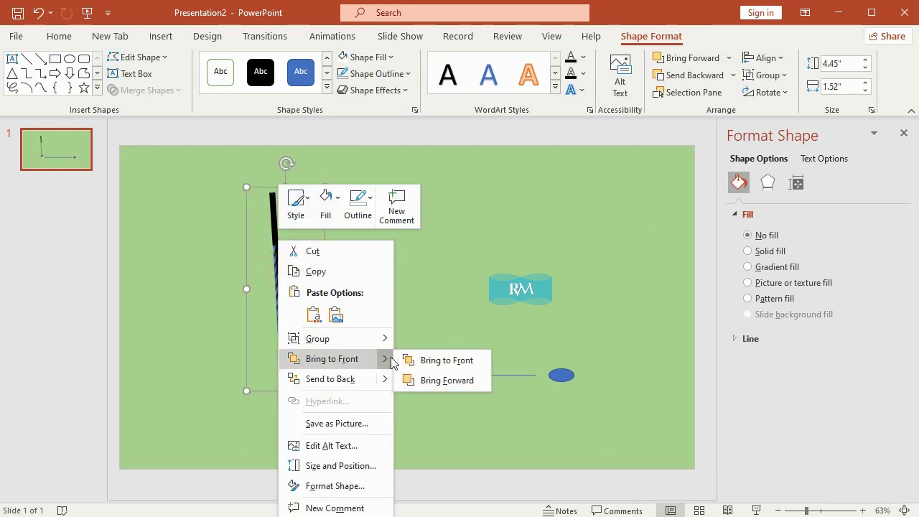
{"action": "left_click", "coordinate": [431, 360]}
{"action": "left_click", "coordinate": [401, 137]}
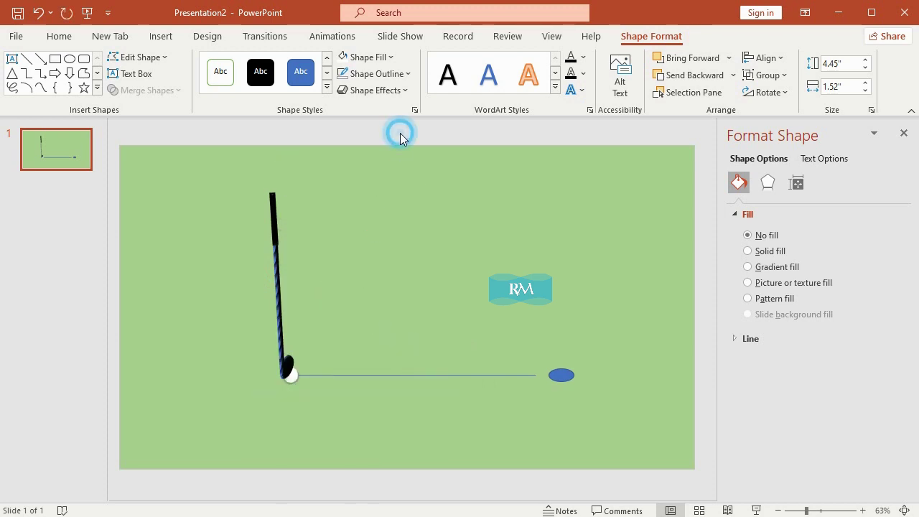
Combine the green rectangle with the blue oval to cut a hole in the green
{"action": "left_click", "coordinate": [563, 376]}
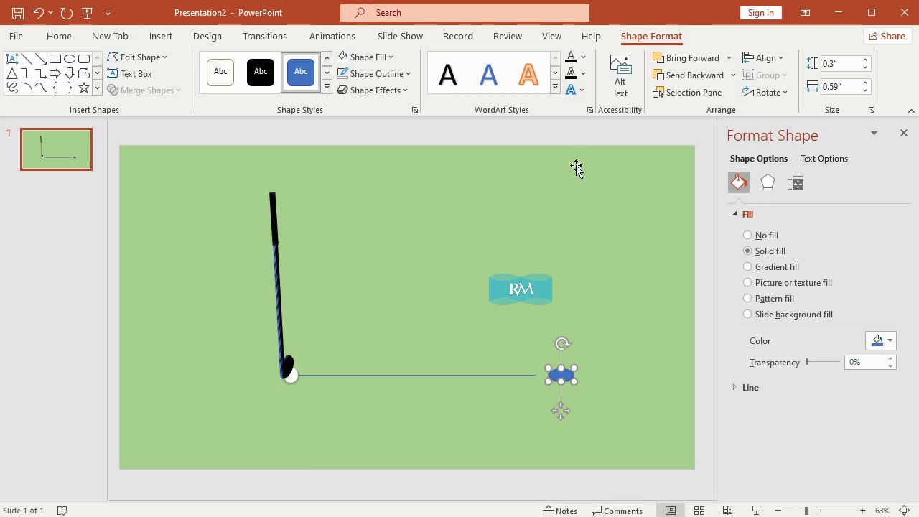
{"action": "left_click", "coordinate": [576, 201]}
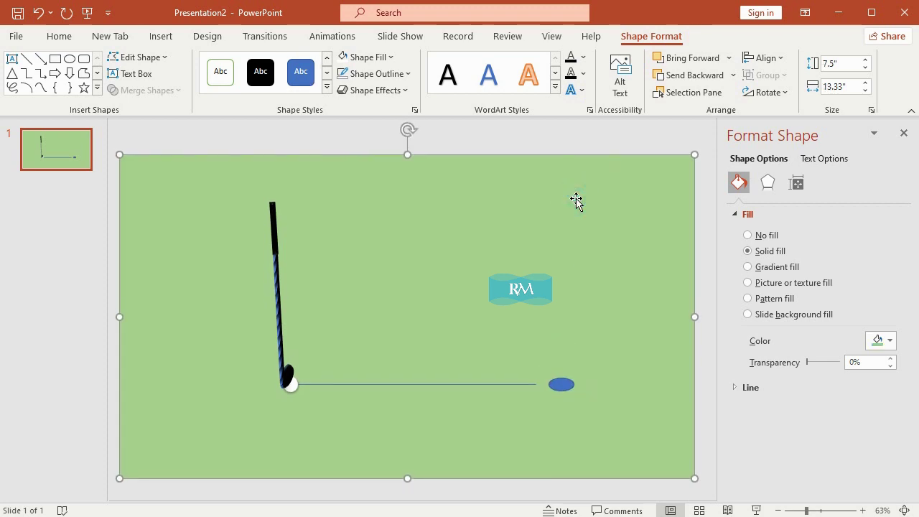
{"action": "left_click", "coordinate": [563, 385], "text": "shift"}
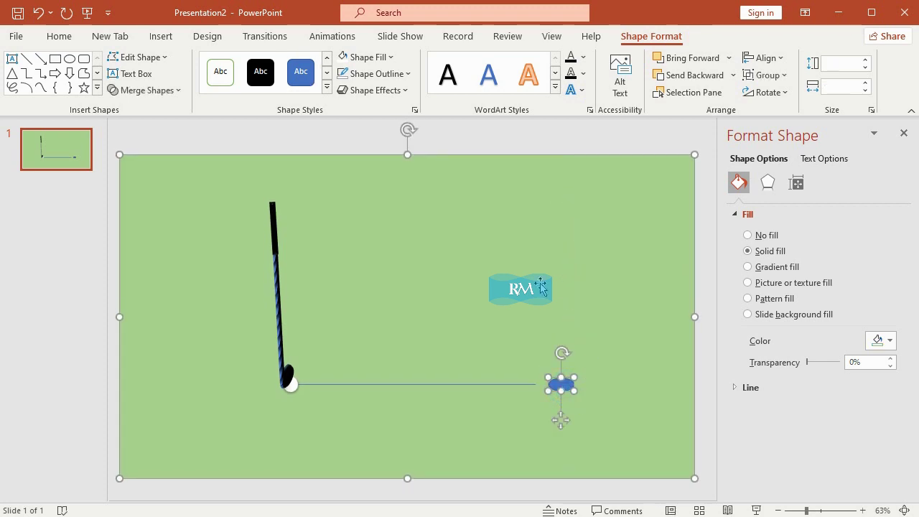
{"action": "left_click", "coordinate": [111, 37]}
{"action": "left_click", "coordinate": [32, 82]}
{"action": "left_click", "coordinate": [39, 129]}
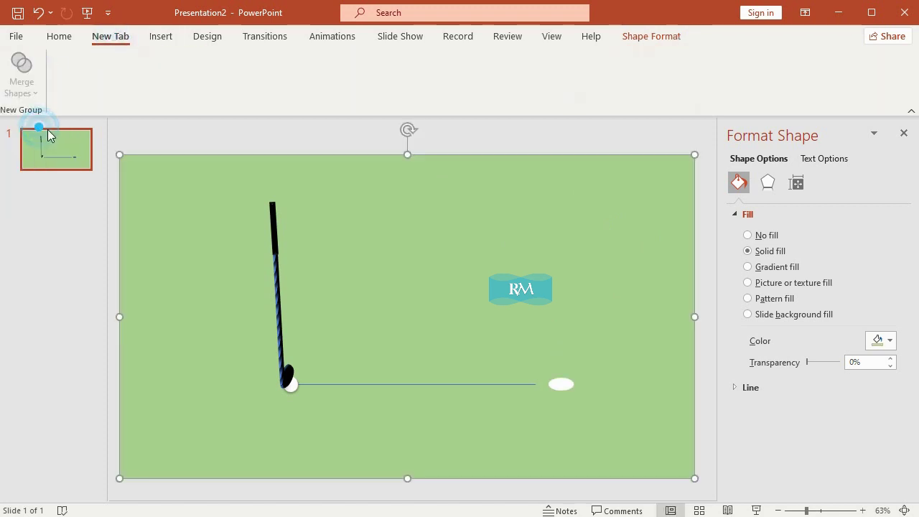
Cut the guide line off the slide
{"action": "left_click", "coordinate": [508, 386]}
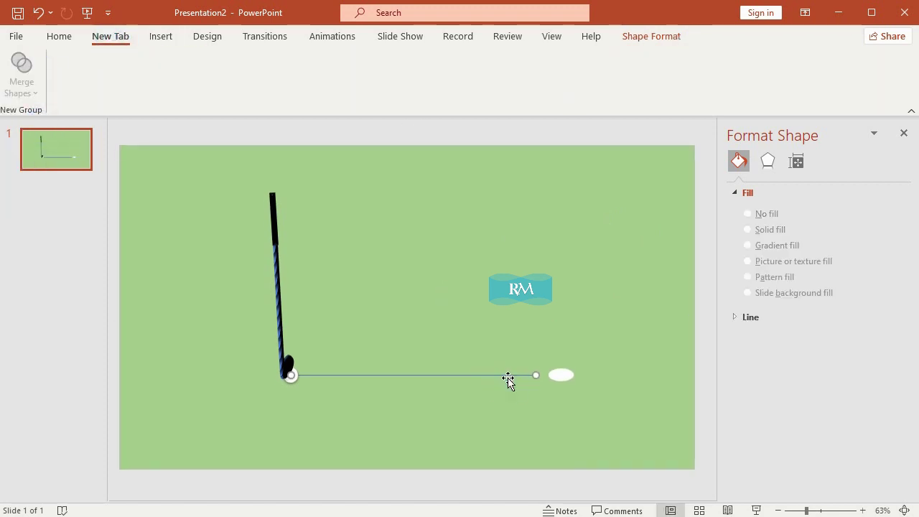
{"action": "right_click", "coordinate": [509, 379]}
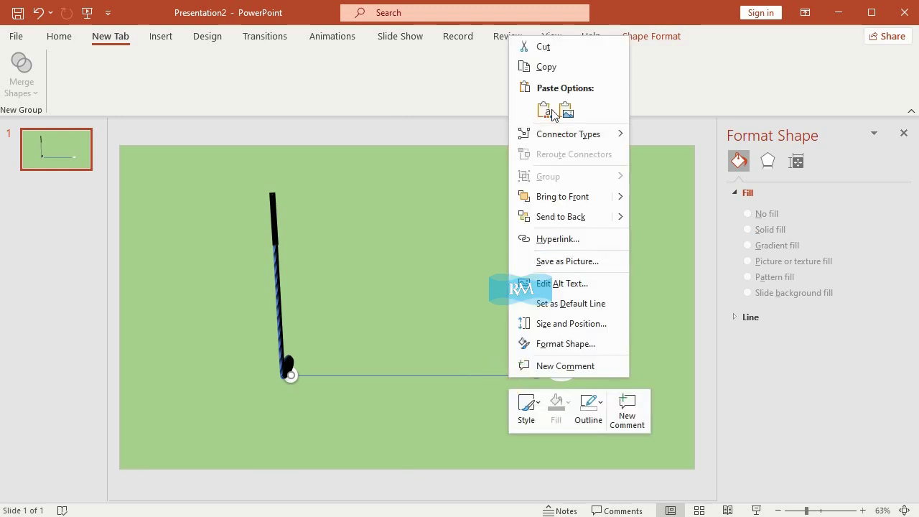
{"action": "left_click", "coordinate": [540, 46]}
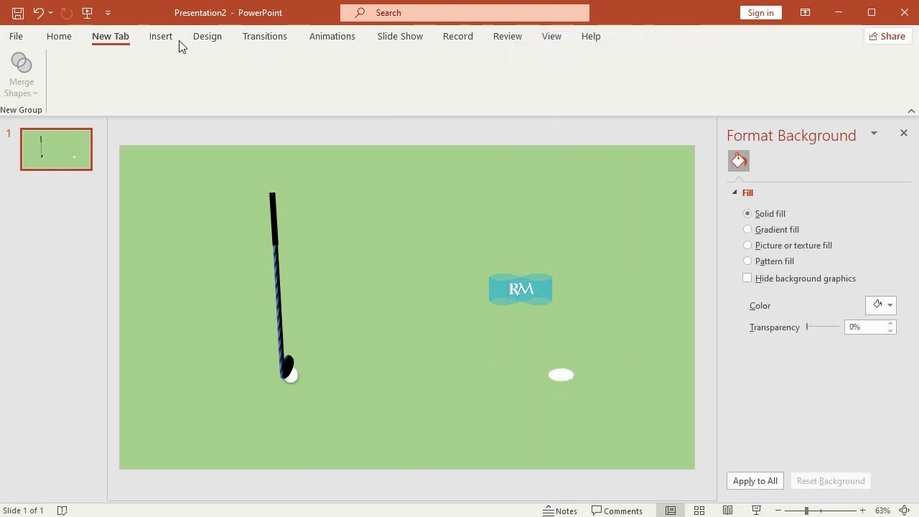
Draw an oval over the hole and give it a linear gradient fill
{"action": "left_click", "coordinate": [161, 36]}
{"action": "left_click", "coordinate": [232, 93]}
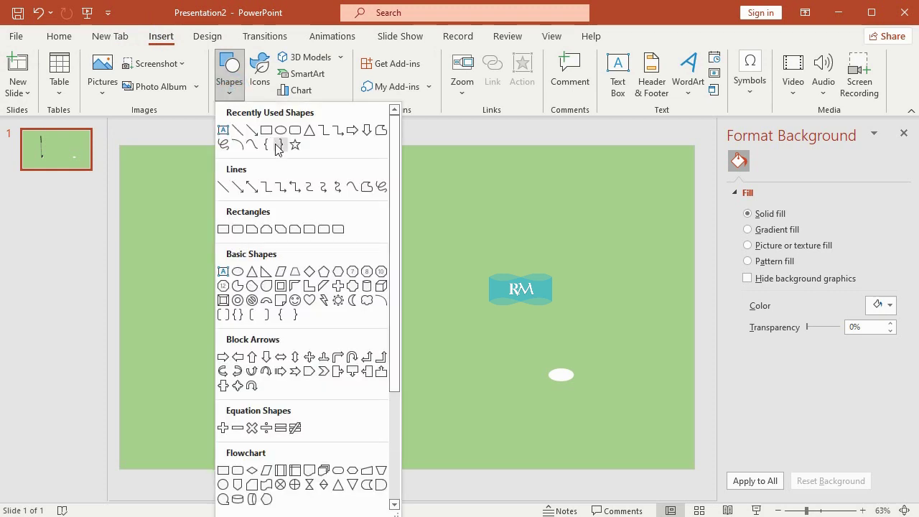
{"action": "left_click", "coordinate": [277, 134]}
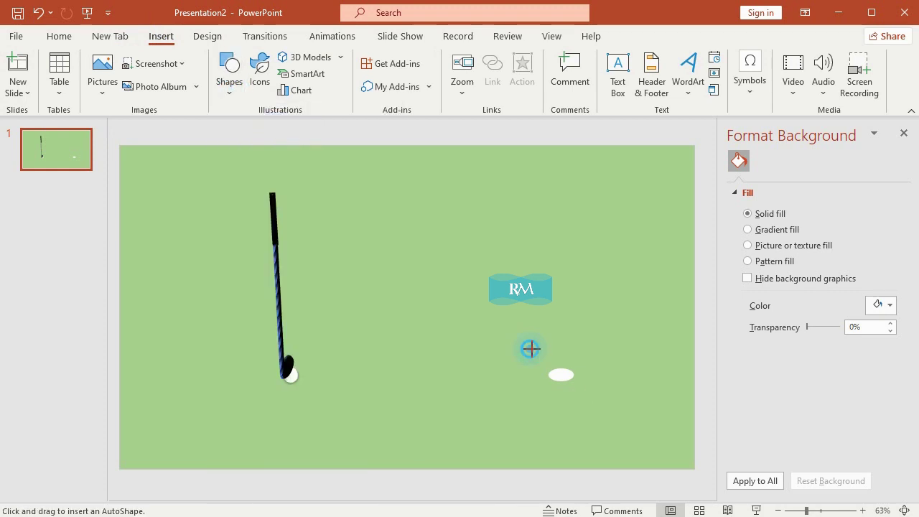
{"action": "left_click_drag", "start_coordinate": [531, 348], "coordinate": [596, 402]}
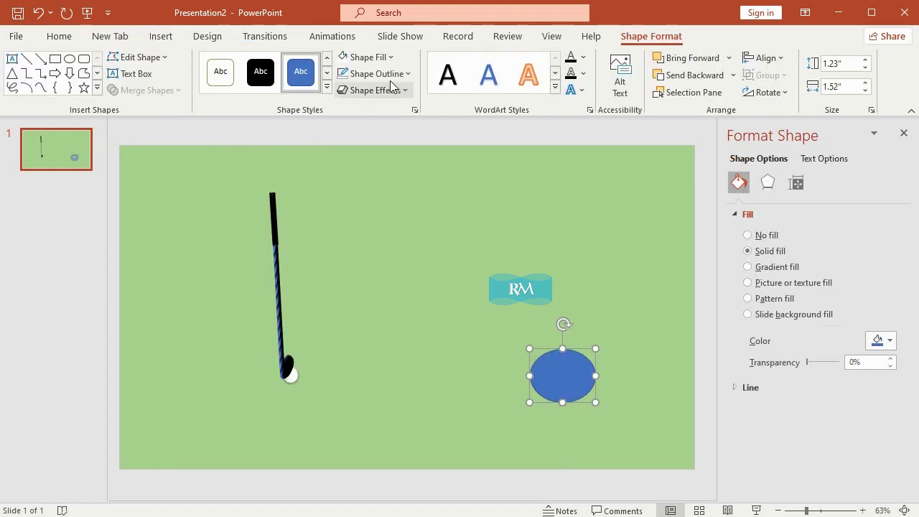
{"action": "left_click", "coordinate": [380, 58]}
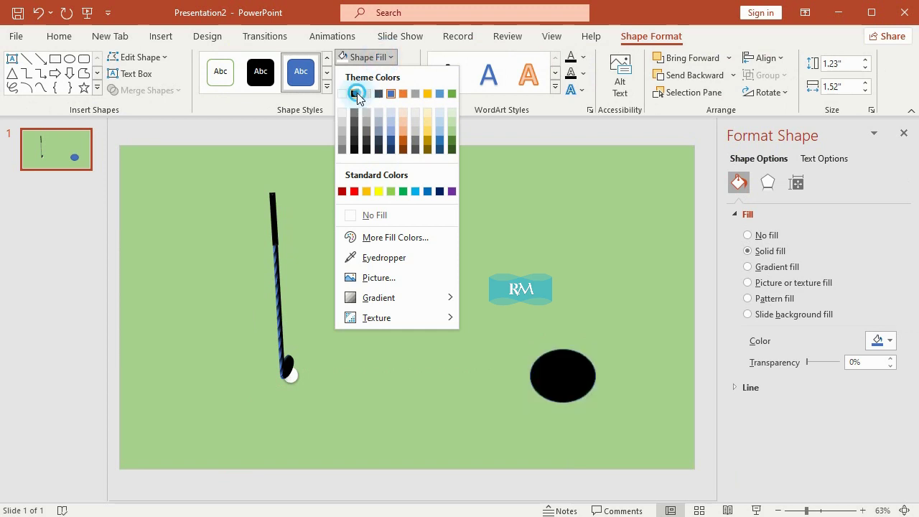
{"action": "left_click", "coordinate": [356, 95]}
{"action": "left_click", "coordinate": [363, 58]}
{"action": "mouse_move", "coordinate": [420, 297]}
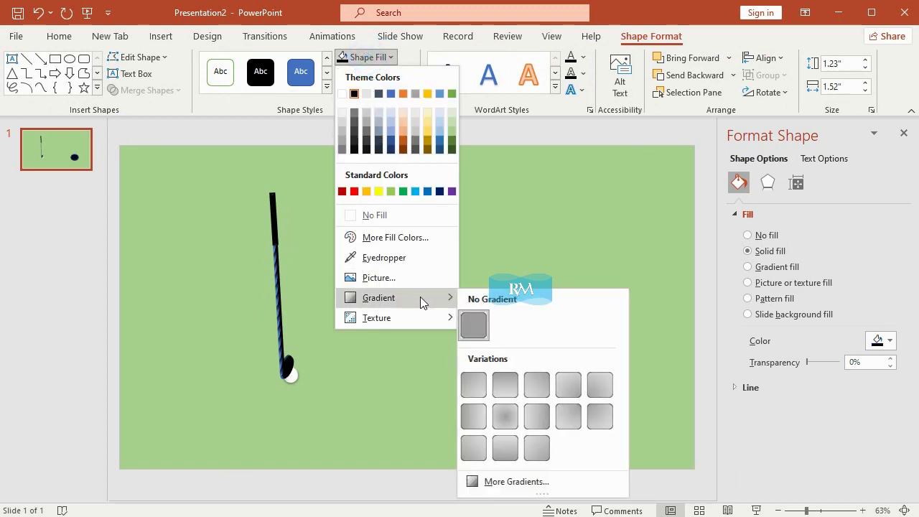
{"action": "left_click", "coordinate": [507, 388]}
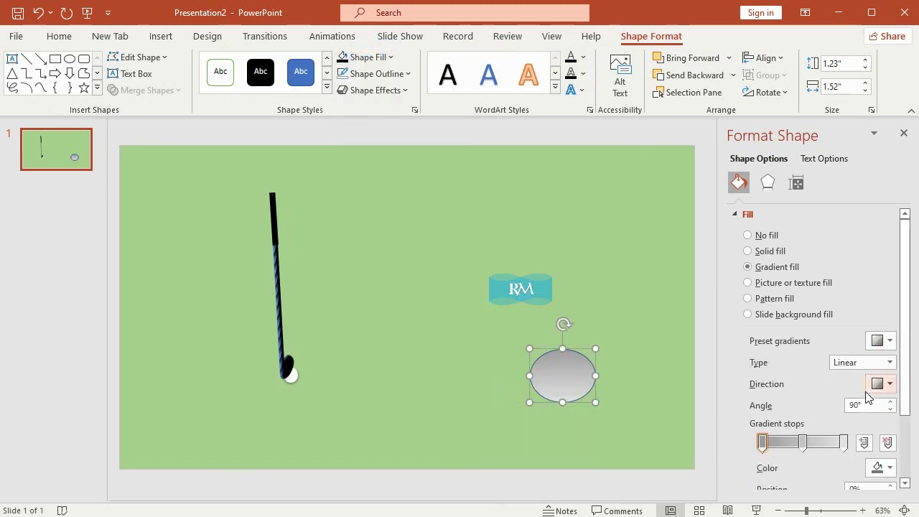
Set the gradient's first stop to black and the middle stop to dark grey
{"action": "left_click", "coordinate": [905, 483]}
{"action": "left_click", "coordinate": [889, 446]}
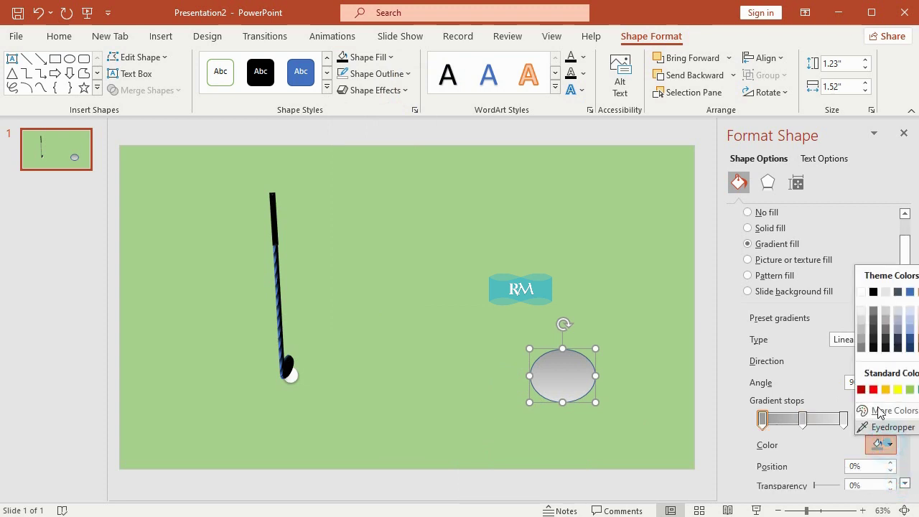
{"action": "left_click", "coordinate": [873, 291]}
{"action": "left_click", "coordinate": [802, 419]}
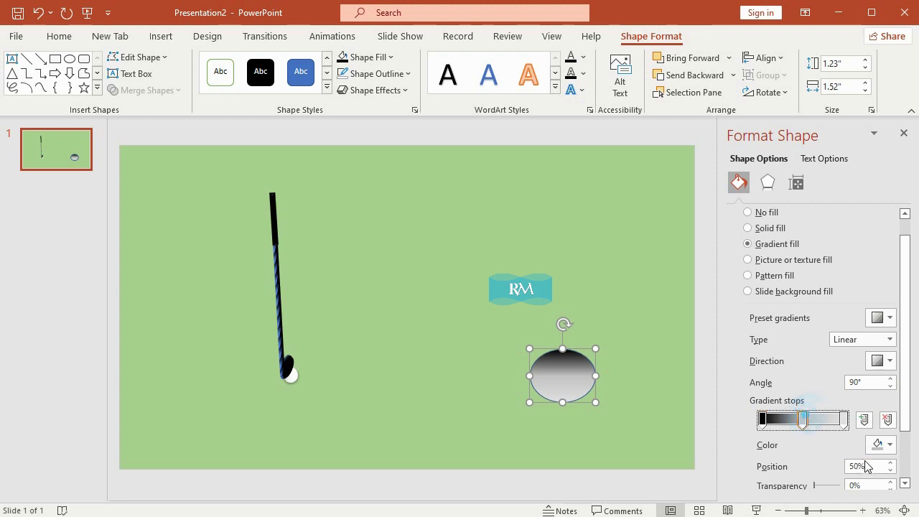
{"action": "left_click", "coordinate": [883, 444]}
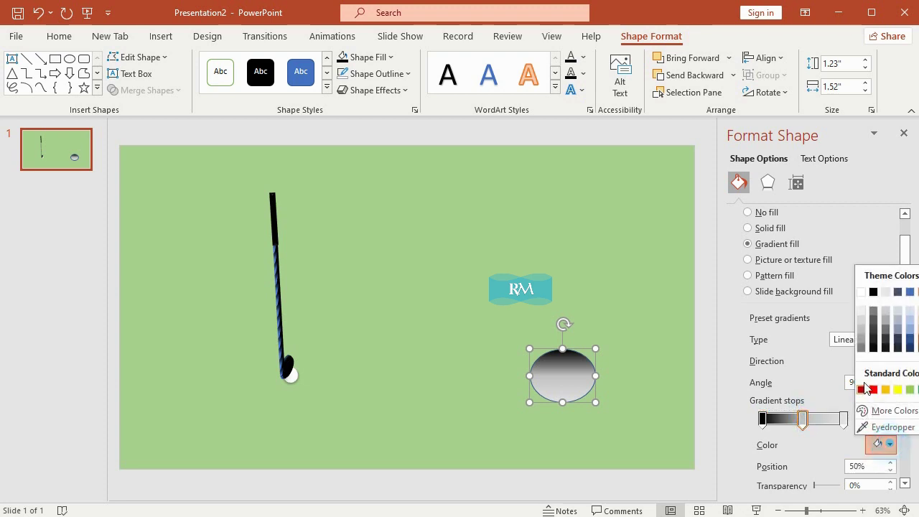
{"action": "left_click", "coordinate": [885, 339]}
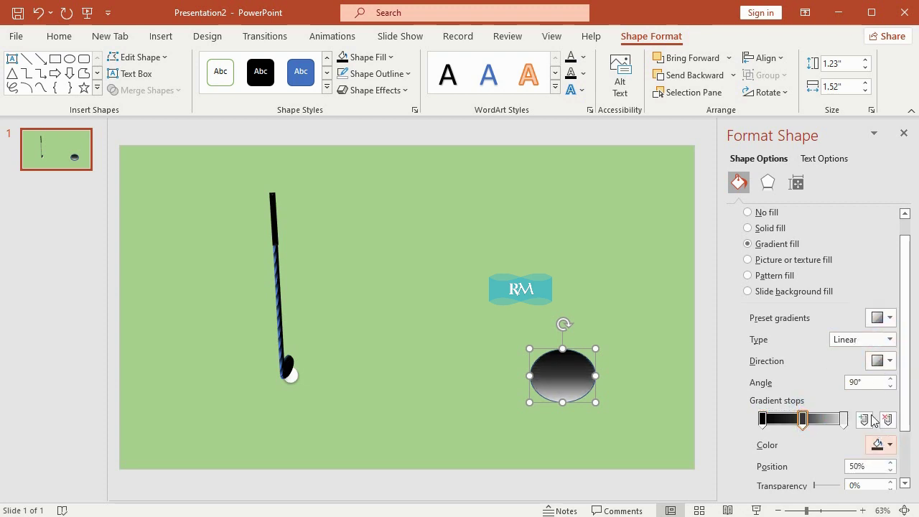
Send the shaded oval behind the green field, shrink it to 0.96" × 1.18" and centre it in the hole
{"action": "right_click", "coordinate": [573, 370]}
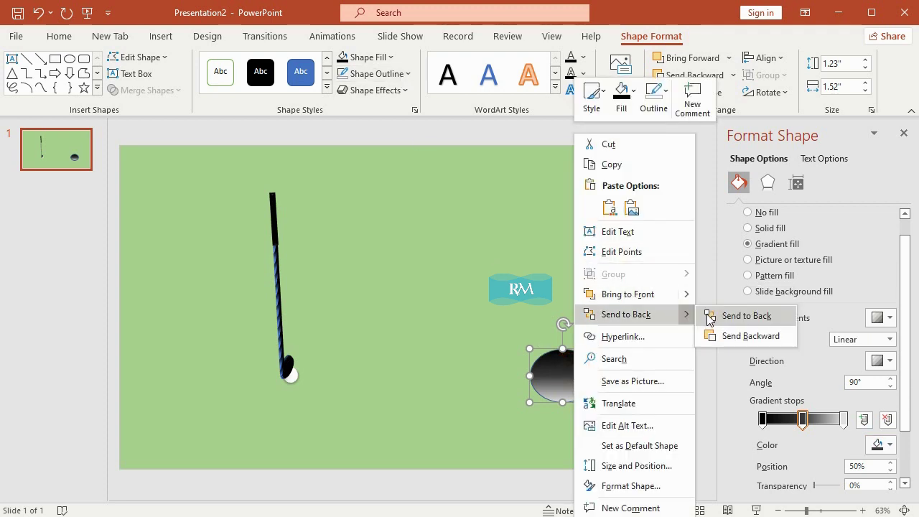
{"action": "left_click", "coordinate": [708, 317]}
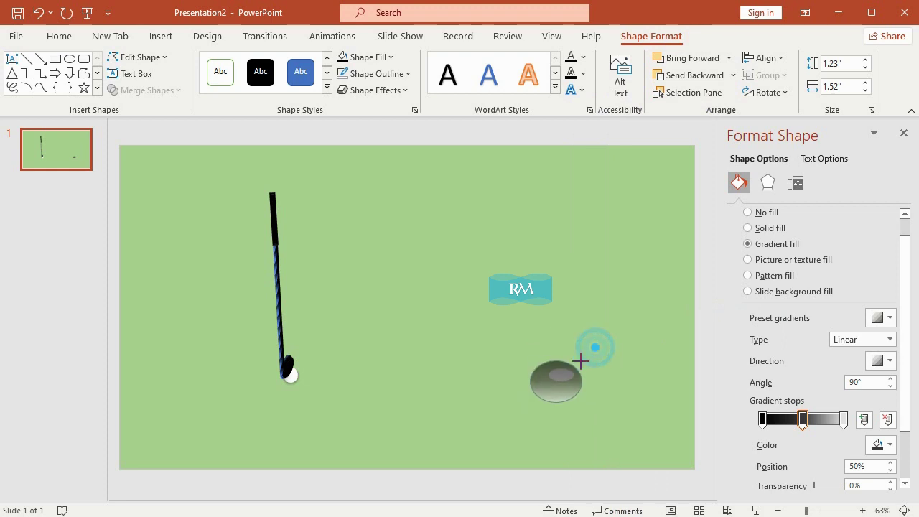
{"action": "left_click_drag", "start_coordinate": [595, 348], "coordinate": [581, 360]}
{"action": "key", "text": "Up"}
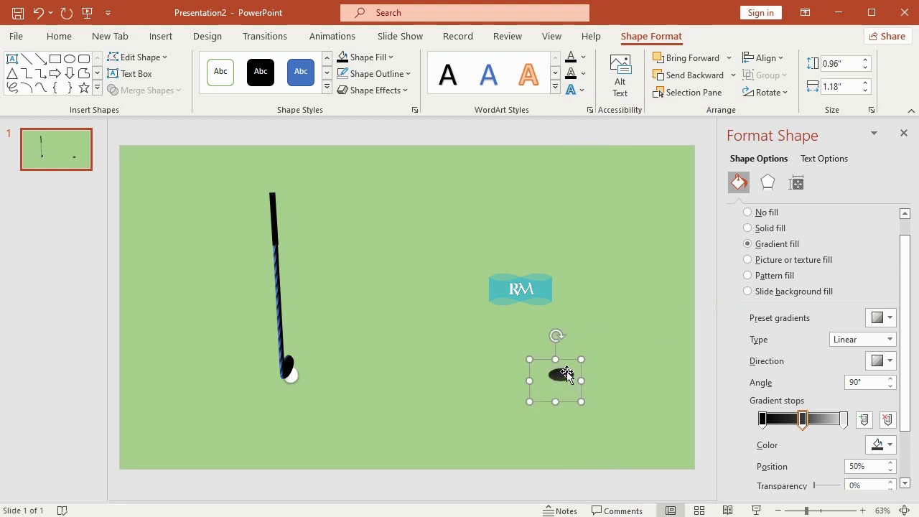
{"action": "key", "text": "Up"}
{"action": "key", "text": "Up"}
{"action": "key", "text": "Up"}
{"action": "key", "text": "Up"}
{"action": "key", "text": "Right"}
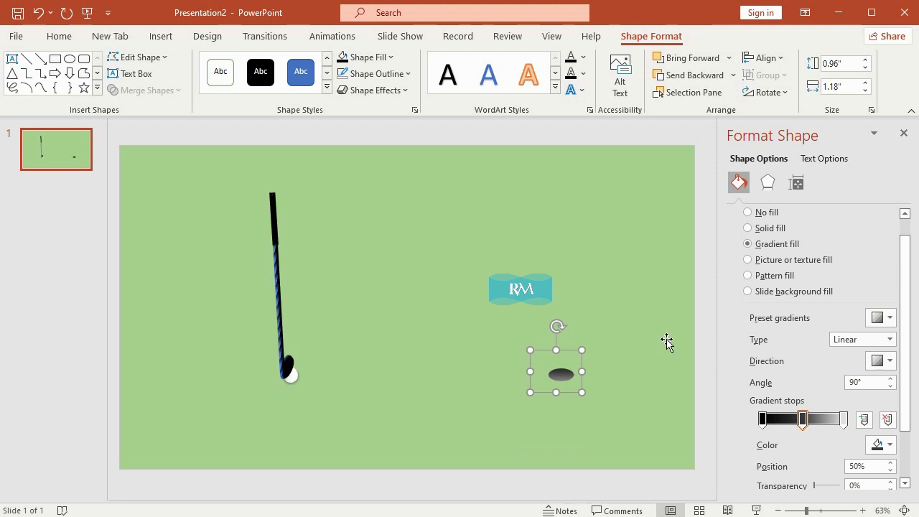
{"action": "key", "text": "Right"}
{"action": "key", "text": "Right"}
{"action": "left_click", "coordinate": [634, 196]}
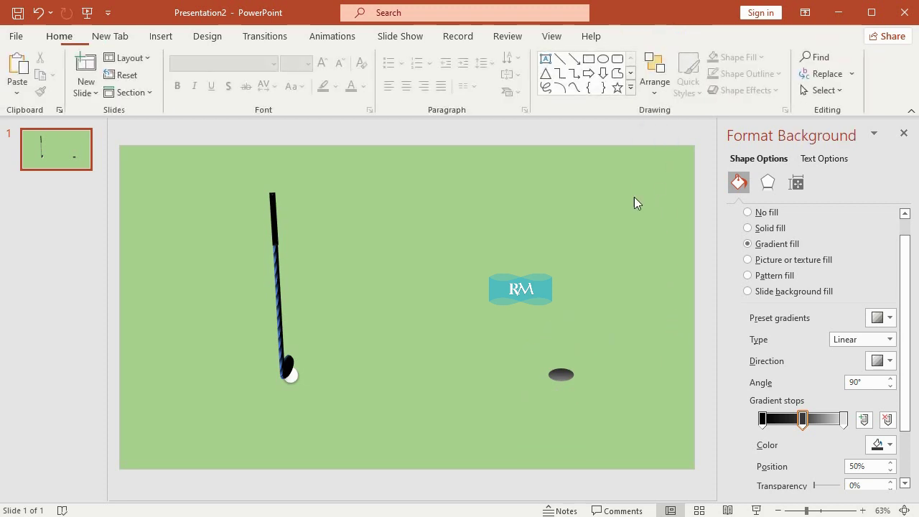
{"action": "left_click", "coordinate": [160, 38]}
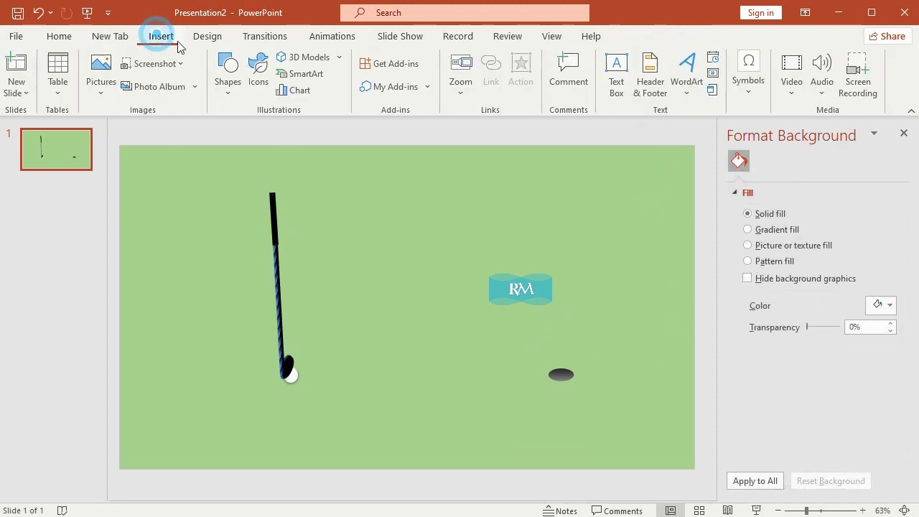
Draw a rectangle over the golf hole
{"action": "left_click", "coordinate": [234, 87]}
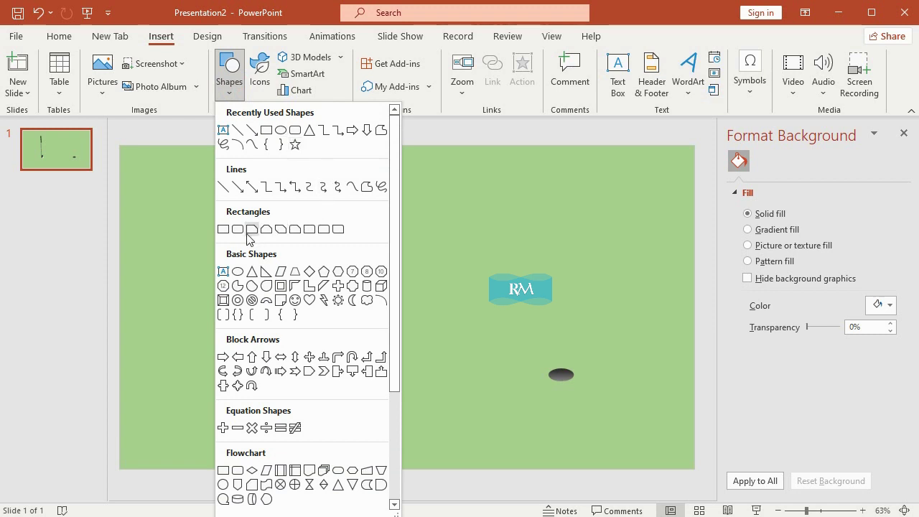
{"action": "left_click", "coordinate": [223, 229]}
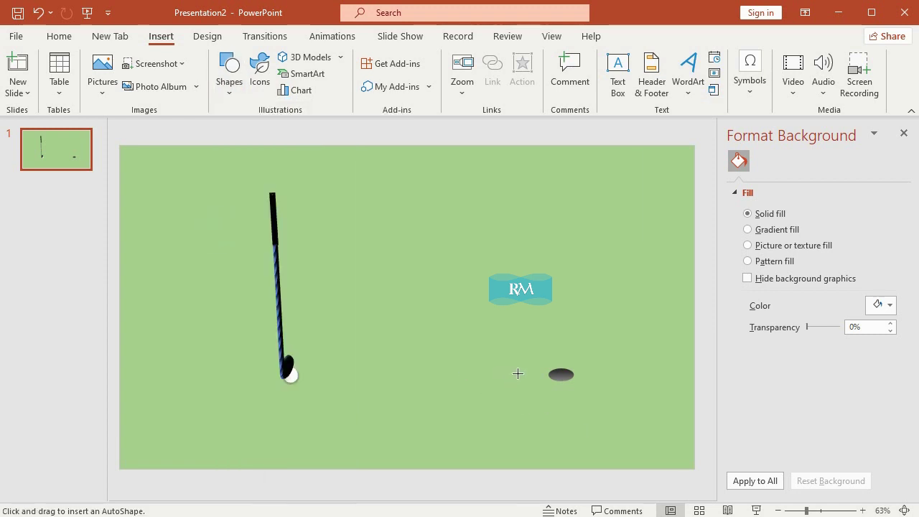
{"action": "left_click_drag", "start_coordinate": [517, 373], "coordinate": [615, 421]}
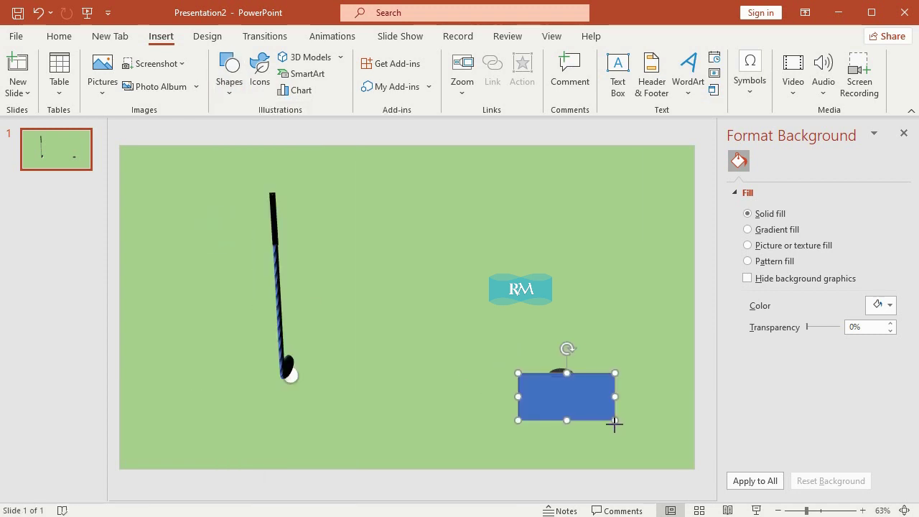
Zoom the view to 200% and nudge the rectangle slightly over the hole
{"action": "left_click", "coordinate": [552, 36]}
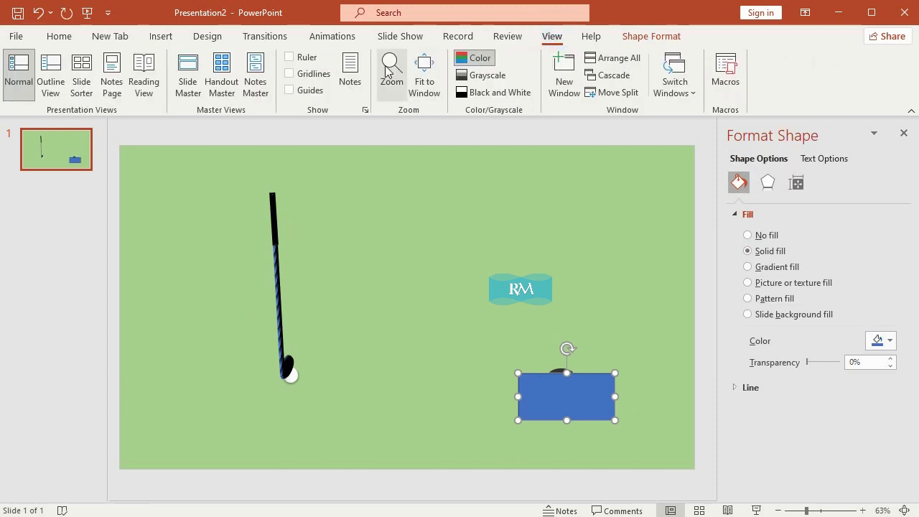
{"action": "left_click", "coordinate": [386, 68]}
{"action": "left_click", "coordinate": [425, 251]}
{"action": "left_click", "coordinate": [438, 327]}
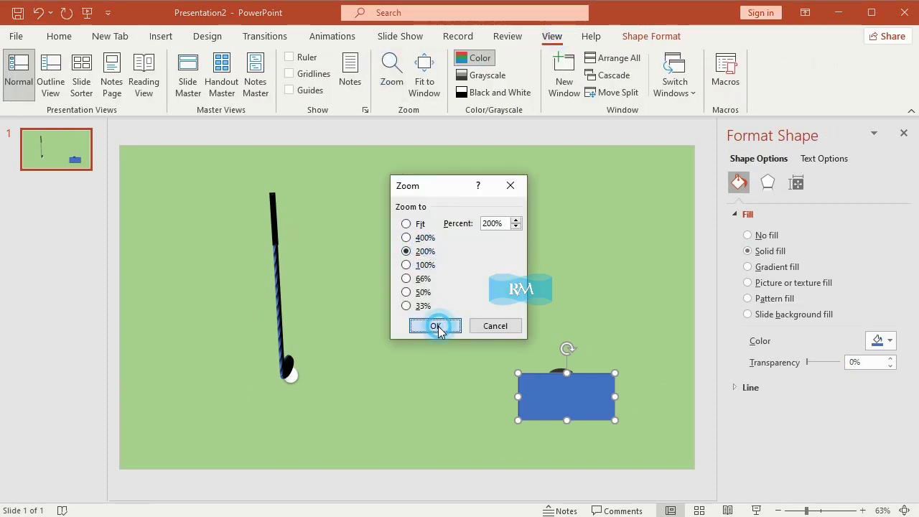
{"action": "left_click_drag", "start_coordinate": [426, 287], "coordinate": [431, 291]}
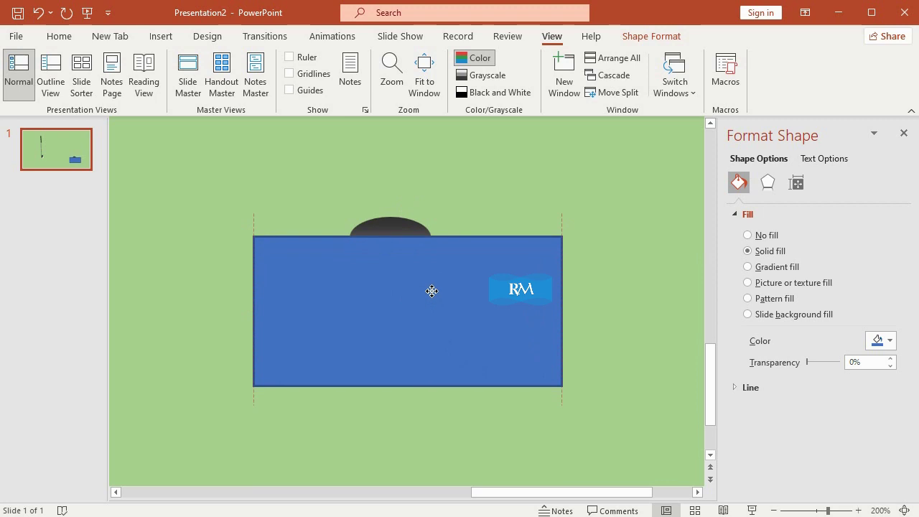
{"action": "left_click", "coordinate": [649, 36]}
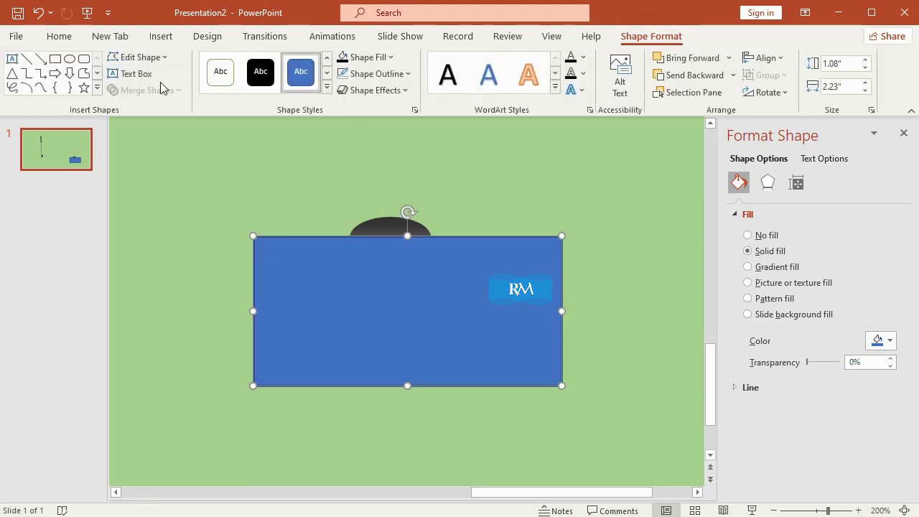
Enter point editing on the rectangle and add two points along its top edge
{"action": "left_click", "coordinate": [140, 58]}
{"action": "left_click", "coordinate": [150, 98]}
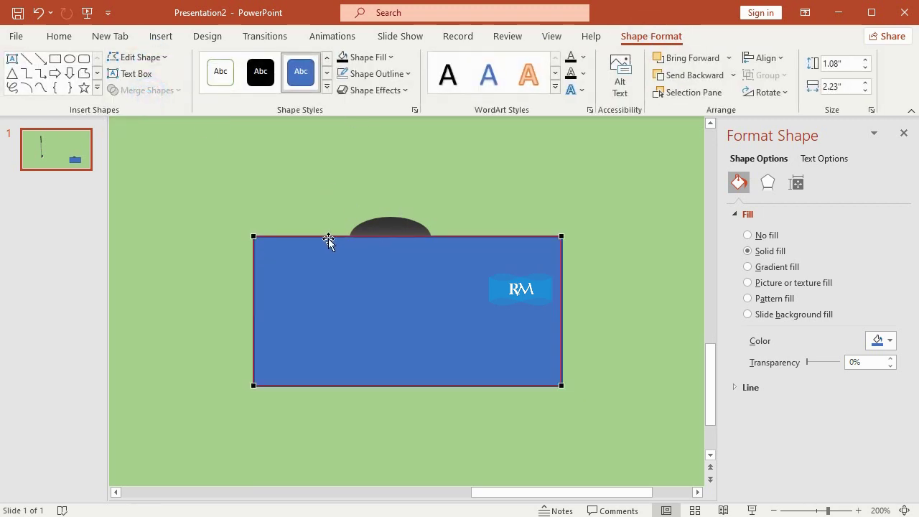
{"action": "right_click", "coordinate": [351, 237]}
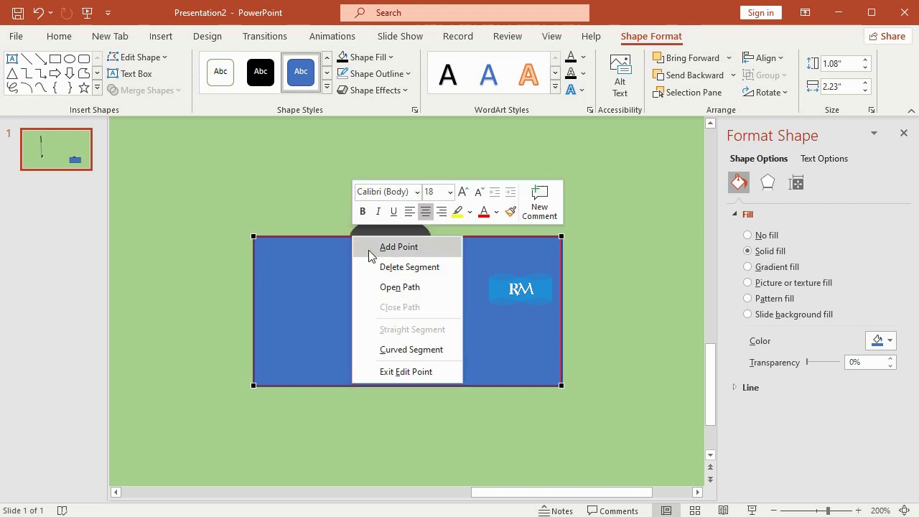
{"action": "left_click", "coordinate": [368, 250]}
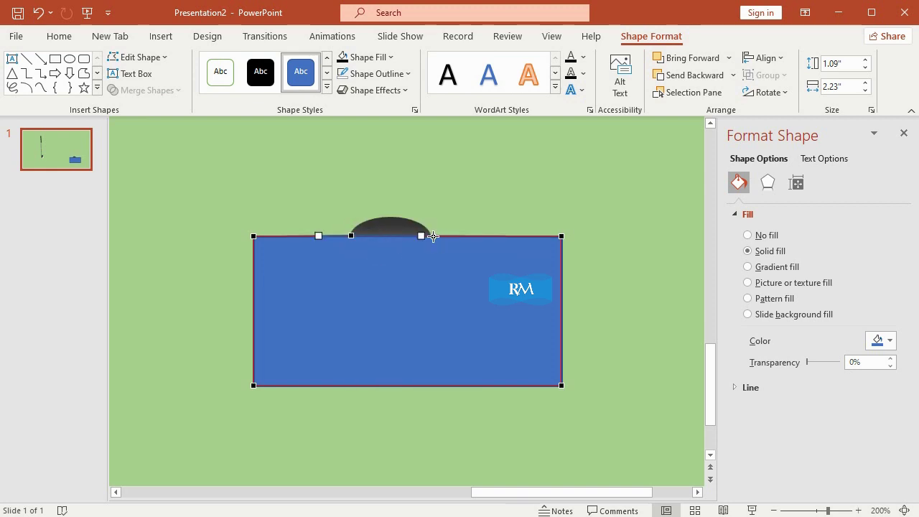
{"action": "right_click", "coordinate": [433, 236]}
{"action": "left_click", "coordinate": [449, 246]}
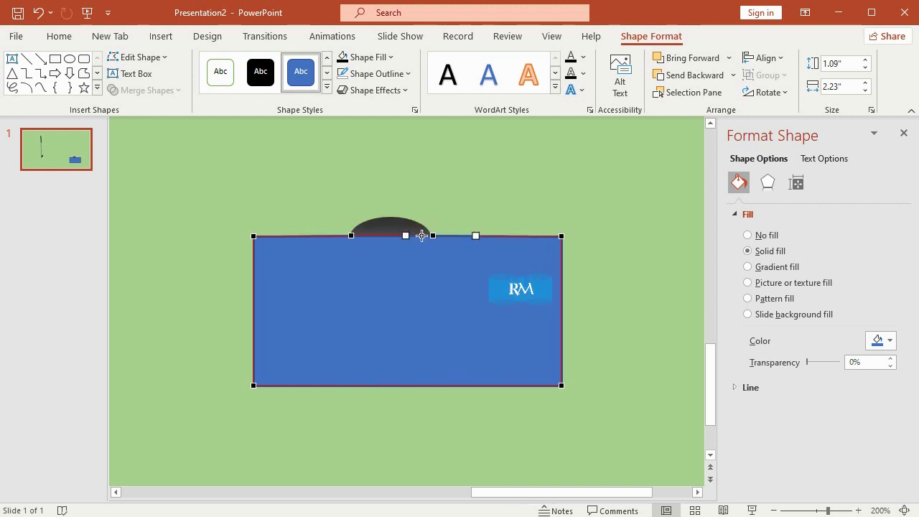
Bend the top edge down into a shallow curve beneath the hole's left side
{"action": "left_click_drag", "start_coordinate": [402, 237], "coordinate": [410, 279]}
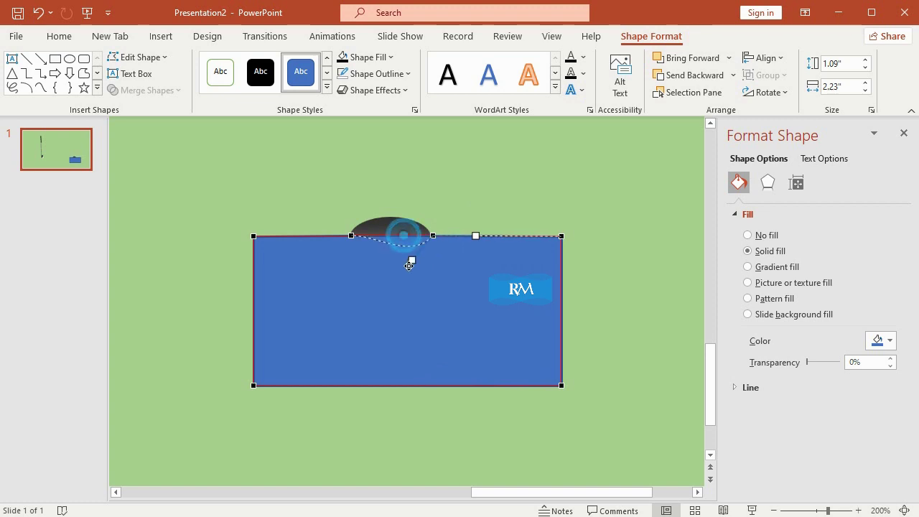
{"action": "left_click", "coordinate": [352, 236]}
{"action": "left_click_drag", "start_coordinate": [380, 237], "coordinate": [359, 276]}
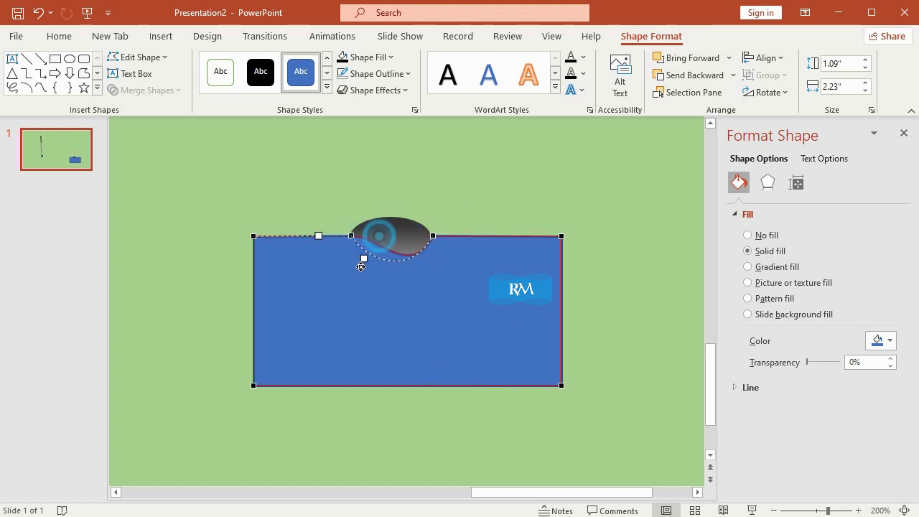
{"action": "left_click_drag", "start_coordinate": [352, 236], "coordinate": [349, 239]}
{"action": "left_click_drag", "start_coordinate": [355, 280], "coordinate": [366, 254]}
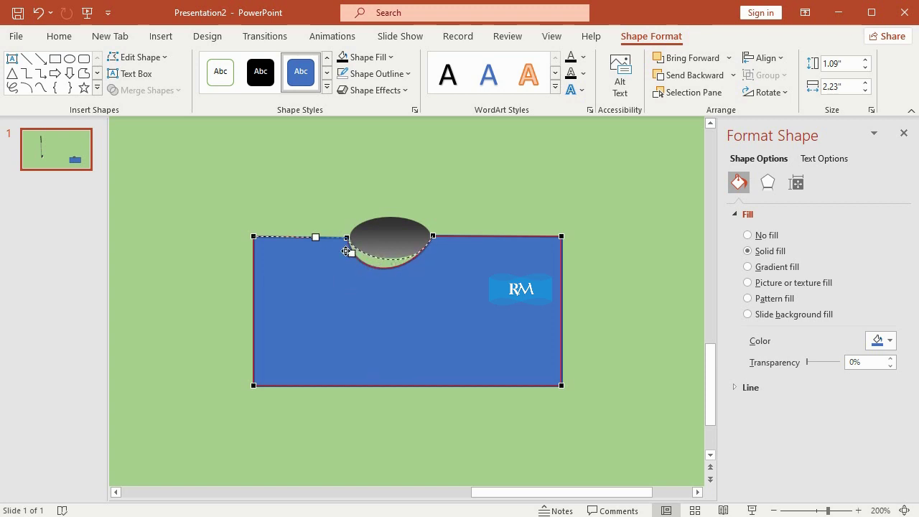
{"action": "left_click_drag", "start_coordinate": [346, 250], "coordinate": [346, 253]}
Shape the curve at the hole's right side so the top edge follows the hole's lower outline
{"action": "left_click", "coordinate": [433, 237]}
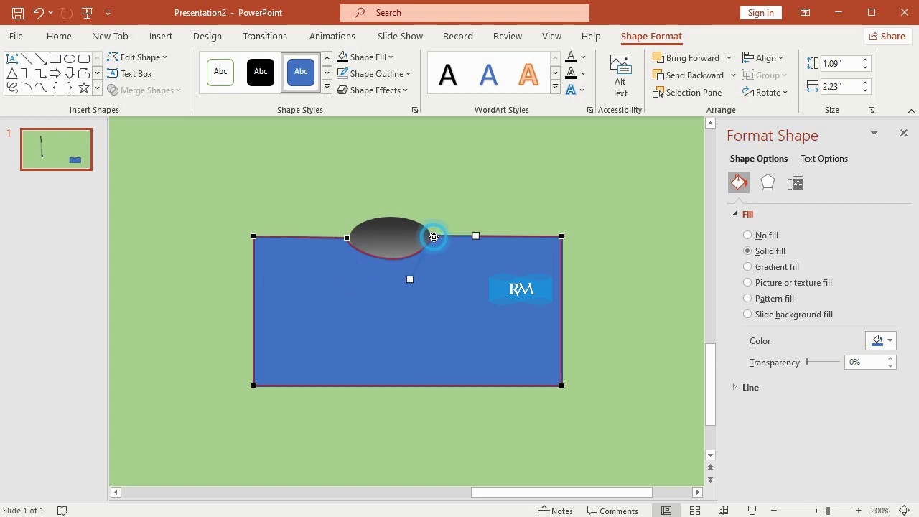
{"action": "left_click", "coordinate": [431, 235]}
{"action": "left_click", "coordinate": [431, 235]}
{"action": "mouse_move", "coordinate": [411, 278]}
{"action": "left_mouse_down"}
{"action": "mouse_move", "coordinate": [400, 283]}
{"action": "mouse_move", "coordinate": [408, 279]}
{"action": "left_mouse_up"}
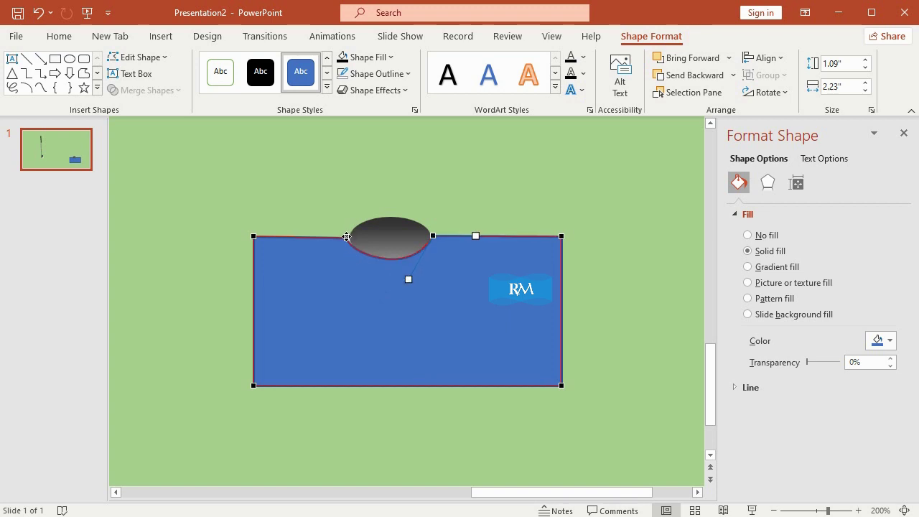
{"action": "left_click_drag", "start_coordinate": [347, 237], "coordinate": [350, 237]}
{"action": "left_click", "coordinate": [347, 255]}
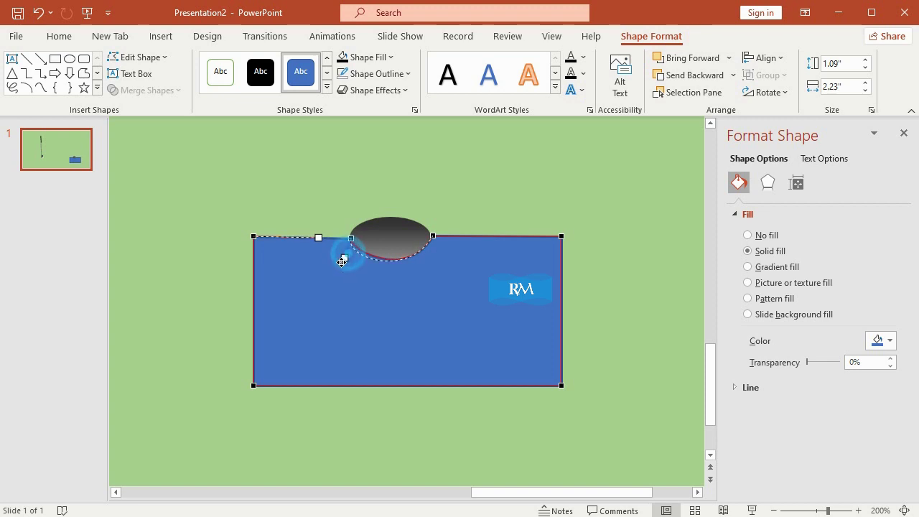
{"action": "left_click_drag", "start_coordinate": [342, 259], "coordinate": [346, 250]}
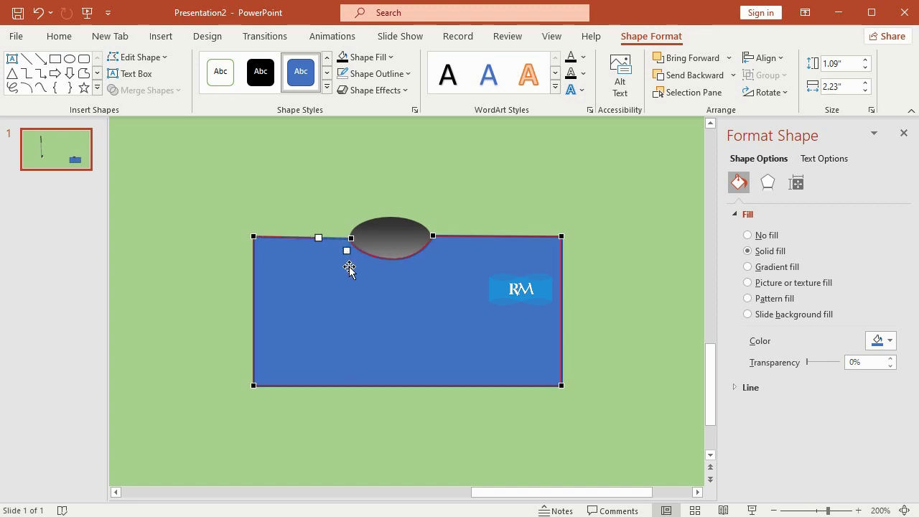
{"action": "left_click", "coordinate": [495, 199]}
{"action": "left_click", "coordinate": [499, 263]}
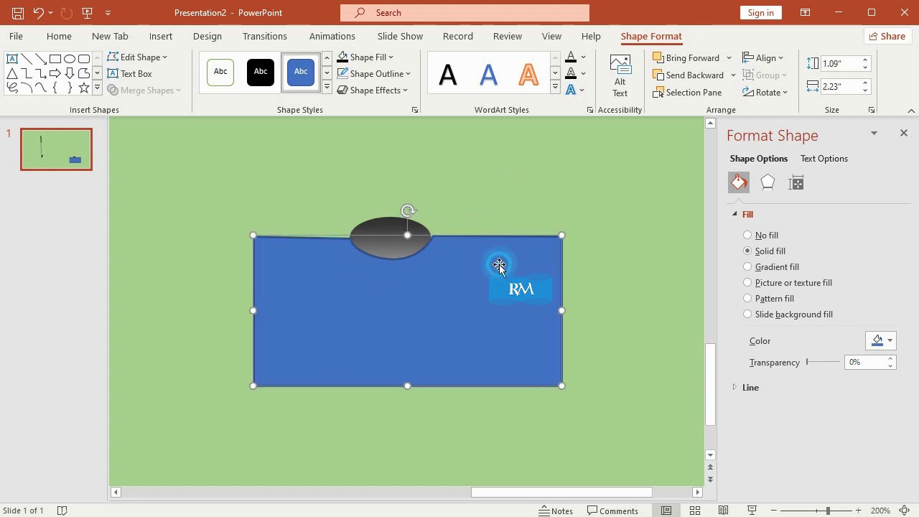
Fill the reshaped rectangle with light green and remove its outline
{"action": "left_click", "coordinate": [385, 57]}
{"action": "left_click", "coordinate": [451, 126]}
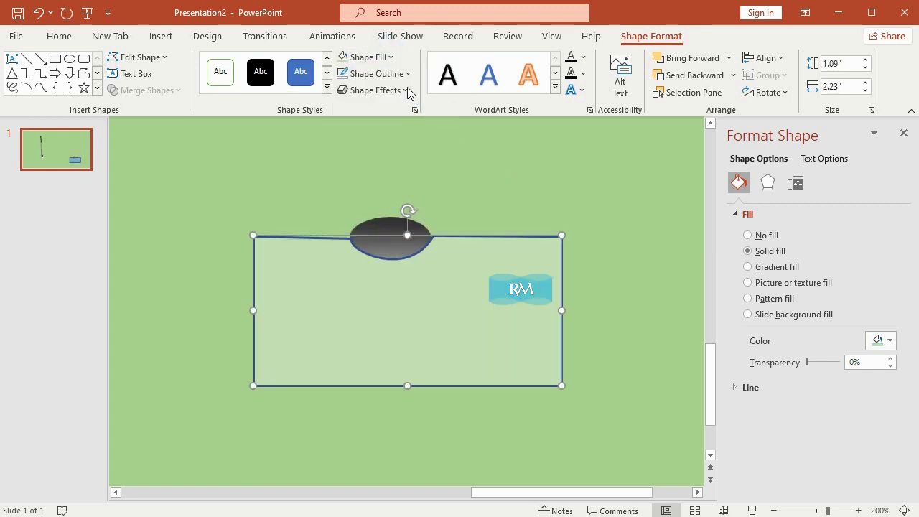
{"action": "left_click", "coordinate": [404, 73]}
{"action": "left_click", "coordinate": [406, 226]}
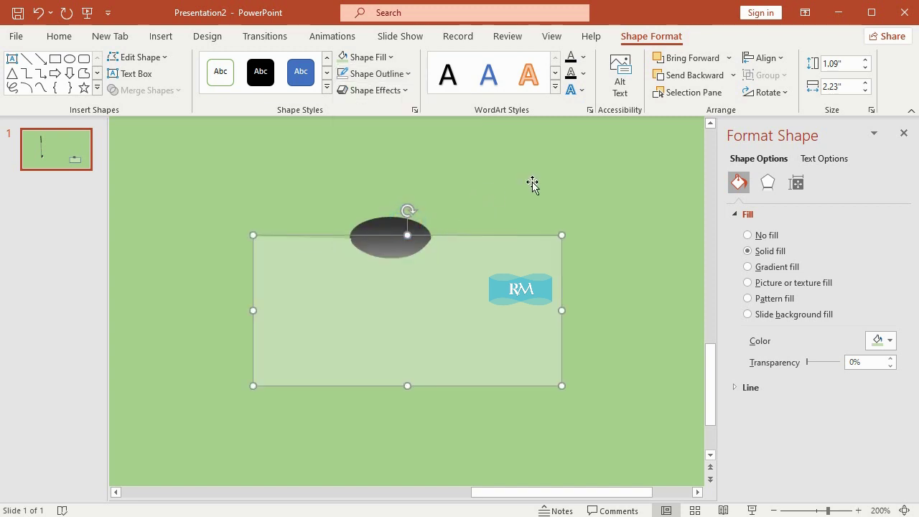
{"action": "left_click", "coordinate": [533, 184]}
Refill the mask with the slide's exact green and stretch its left side slightly
{"action": "left_click", "coordinate": [427, 288]}
{"action": "left_click", "coordinate": [386, 58]}
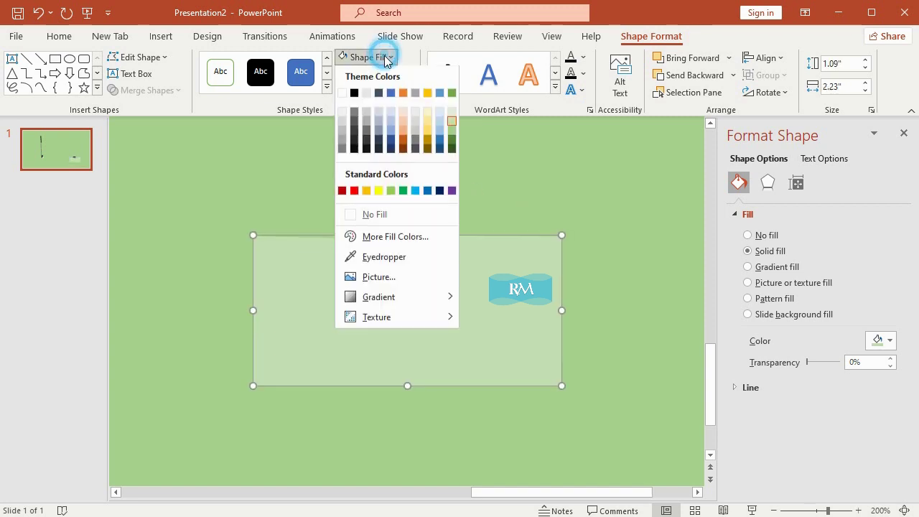
{"action": "left_click", "coordinate": [449, 128]}
{"action": "left_click", "coordinate": [465, 267]}
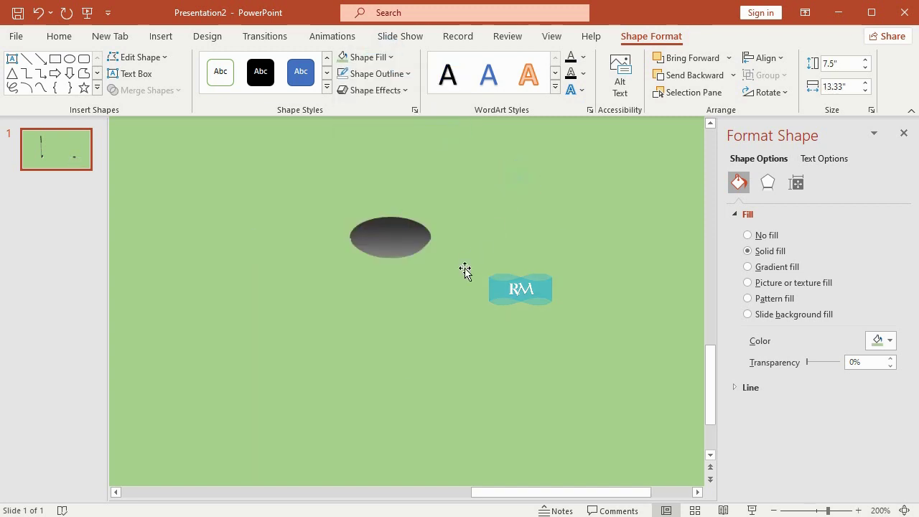
{"action": "left_click", "coordinate": [387, 271]}
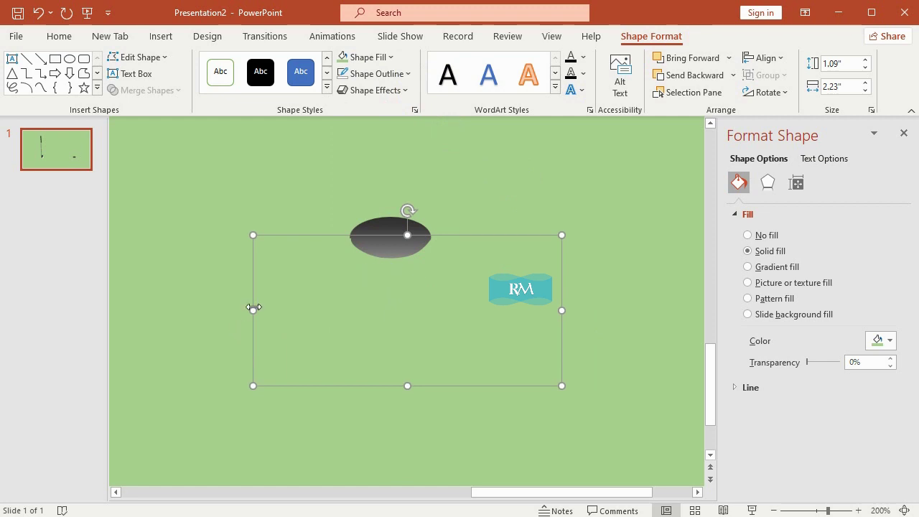
{"action": "left_click", "coordinate": [253, 308]}
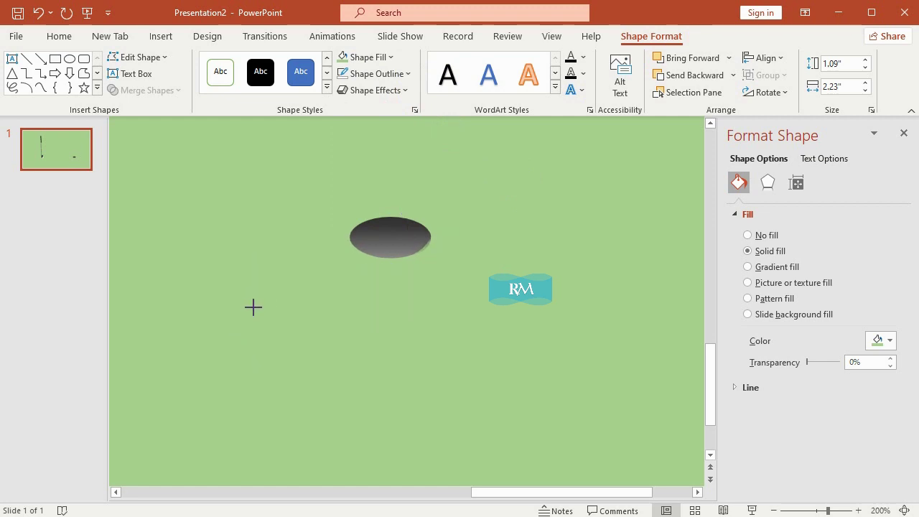
{"action": "left_click_drag", "start_coordinate": [253, 308], "coordinate": [252, 310]}
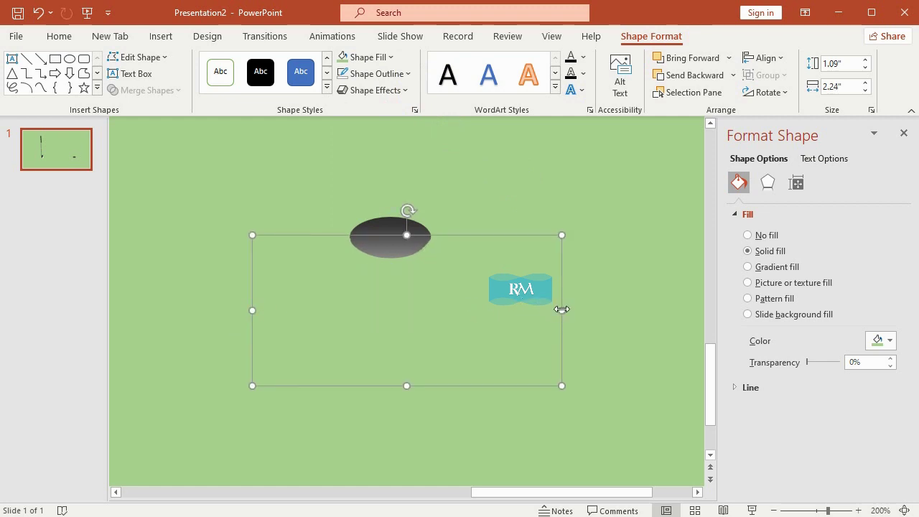
{"action": "left_click", "coordinate": [561, 309]}
{"action": "left_click", "coordinate": [556, 199]}
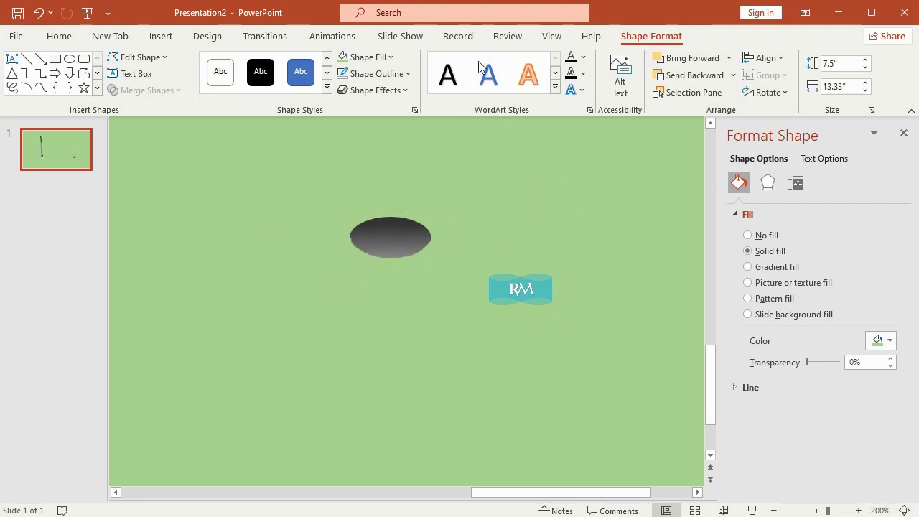
{"action": "left_click", "coordinate": [552, 36]}
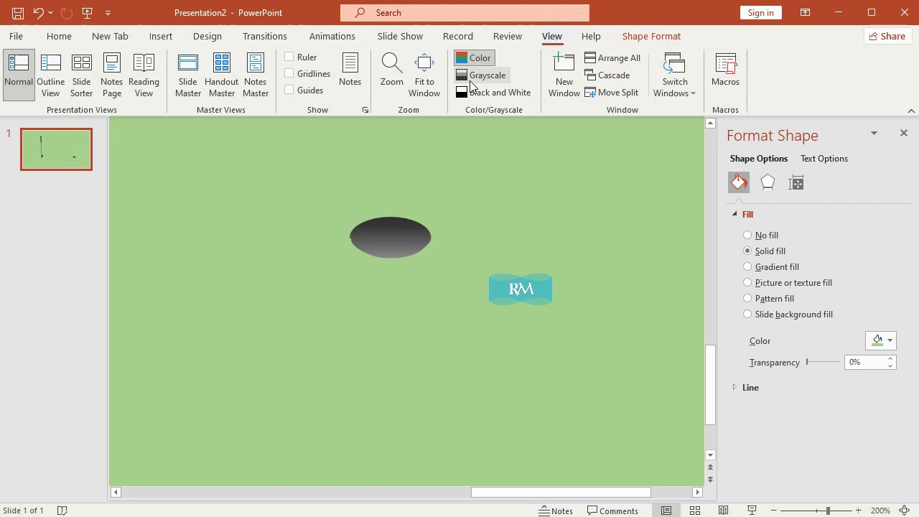
Fit the slide to the window, test the ball in the hole, then undo it back beside the club
{"action": "left_click", "coordinate": [429, 92]}
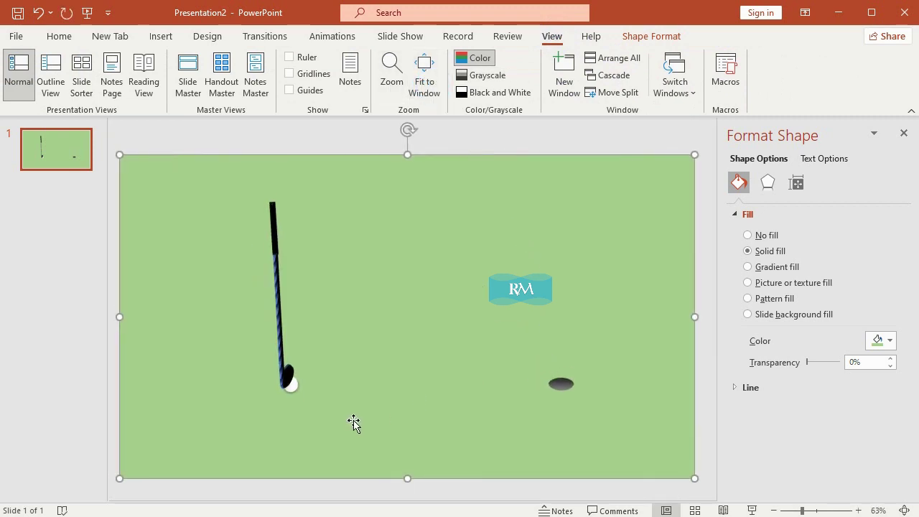
{"action": "left_click", "coordinate": [292, 382]}
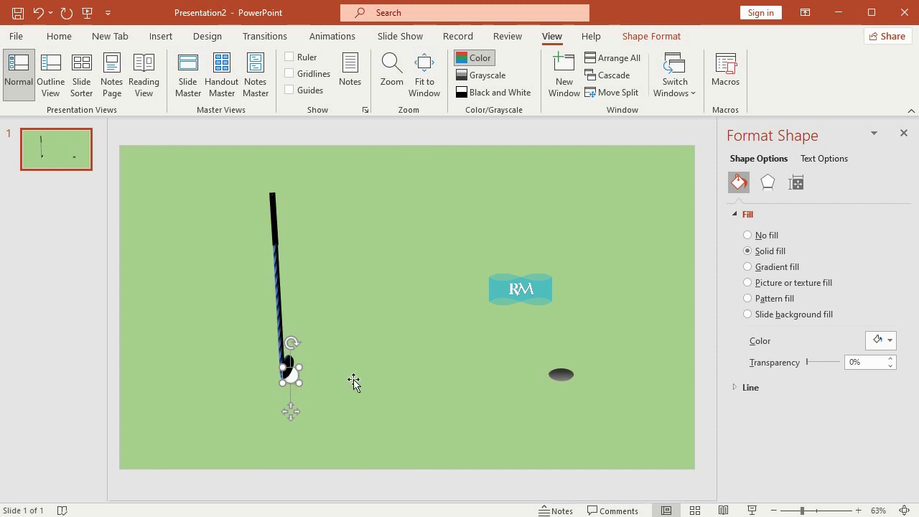
{"action": "left_click_drag", "start_coordinate": [292, 382], "coordinate": [560, 371]}
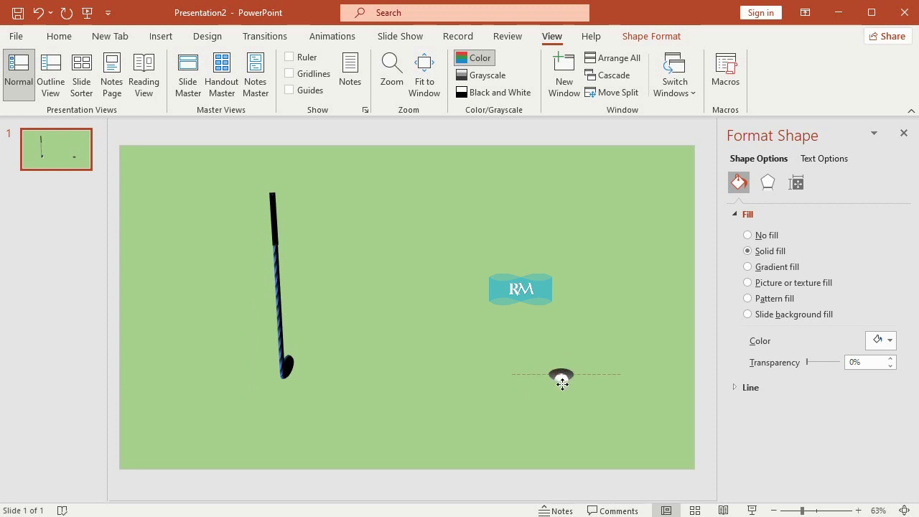
{"action": "left_click_drag", "start_coordinate": [563, 384], "coordinate": [555, 370]}
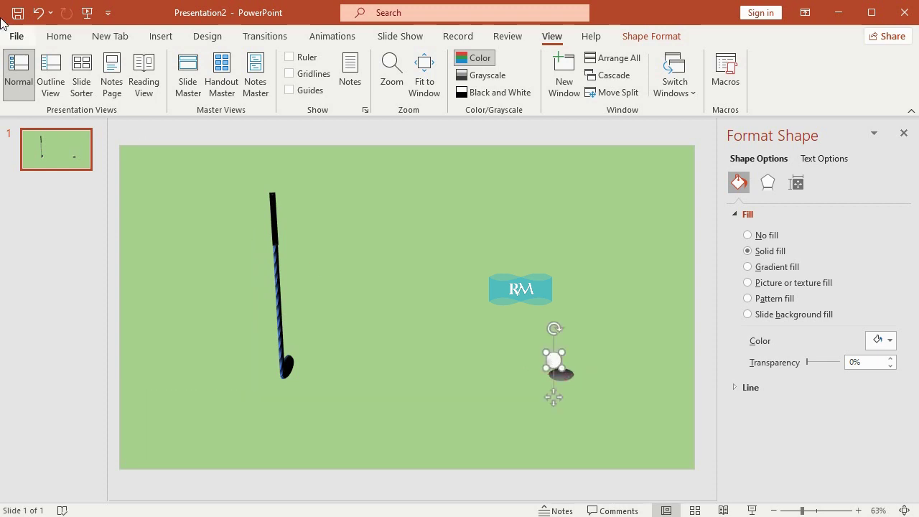
{"action": "left_click", "coordinate": [39, 12]}
{"action": "left_click", "coordinate": [464, 158]}
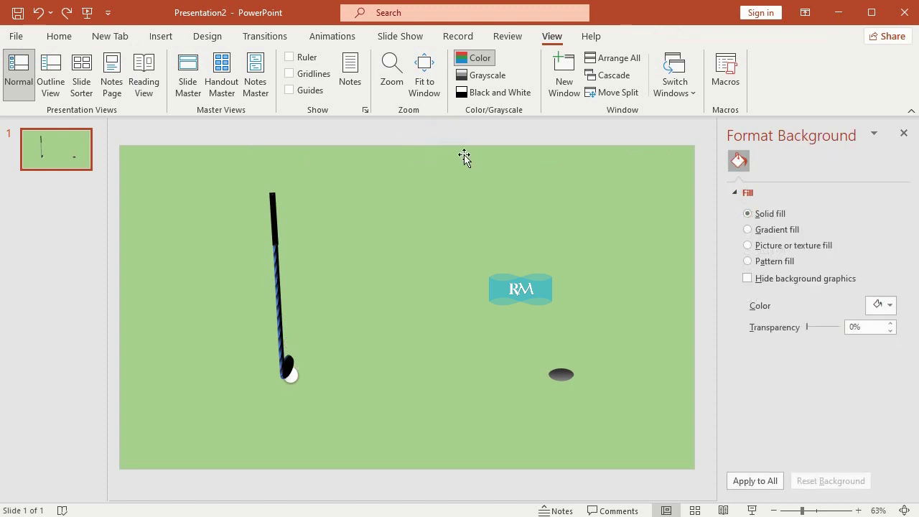
{"action": "left_click", "coordinate": [161, 37]}
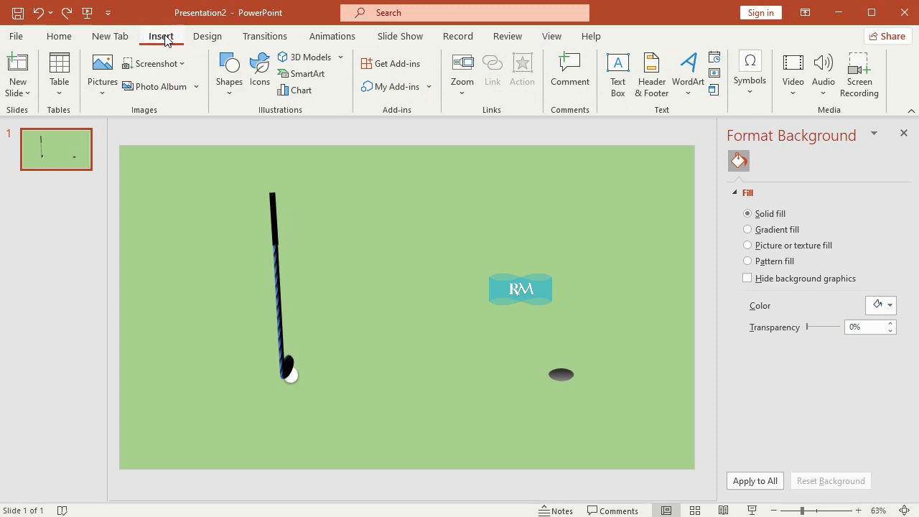
Draw an oval and size it to 1.21" high by 3.49" wide
{"action": "left_click", "coordinate": [234, 101]}
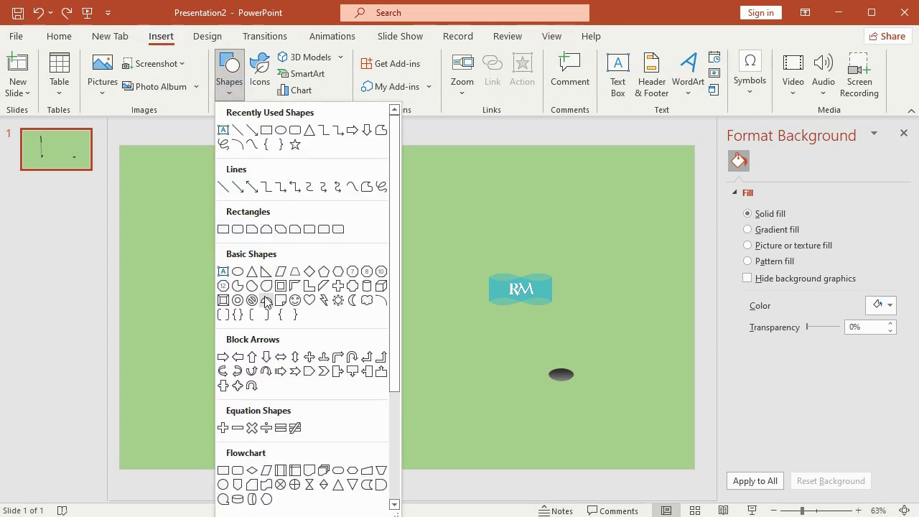
{"action": "left_click", "coordinate": [241, 272]}
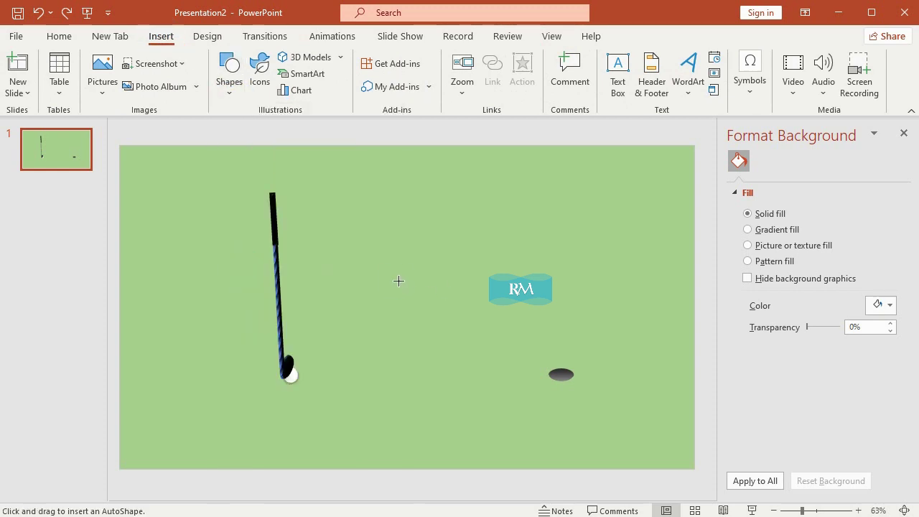
{"action": "left_click_drag", "start_coordinate": [399, 281], "coordinate": [519, 344]}
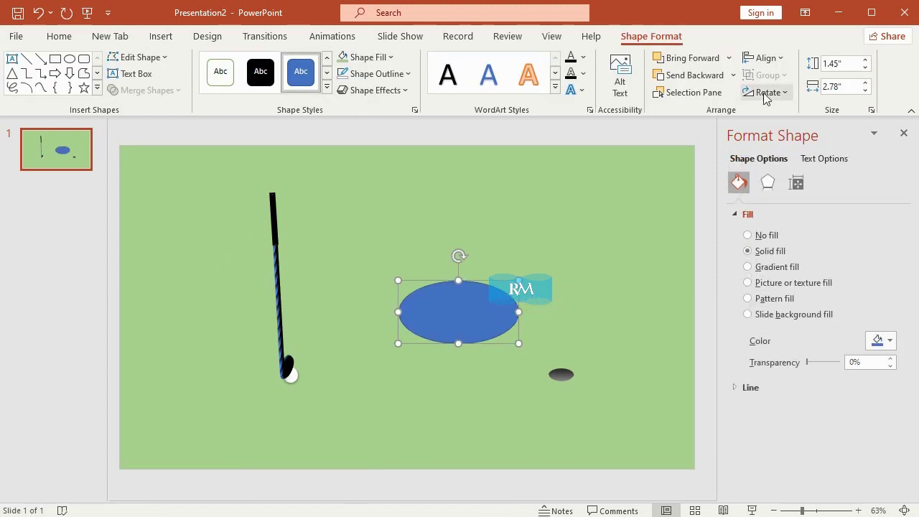
{"action": "left_click", "coordinate": [841, 63]}
{"action": "type", "text": "1.21"}
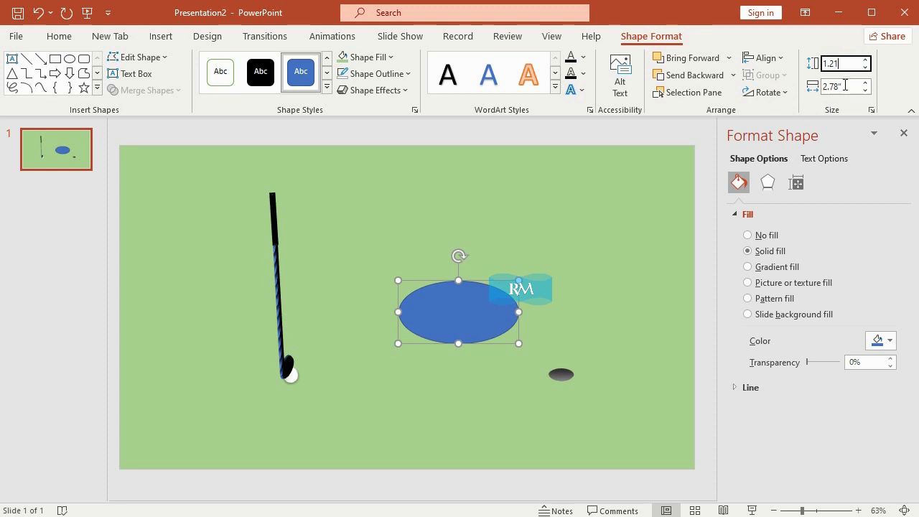
{"action": "left_click", "coordinate": [845, 85]}
{"action": "type", "text": "3.49"}
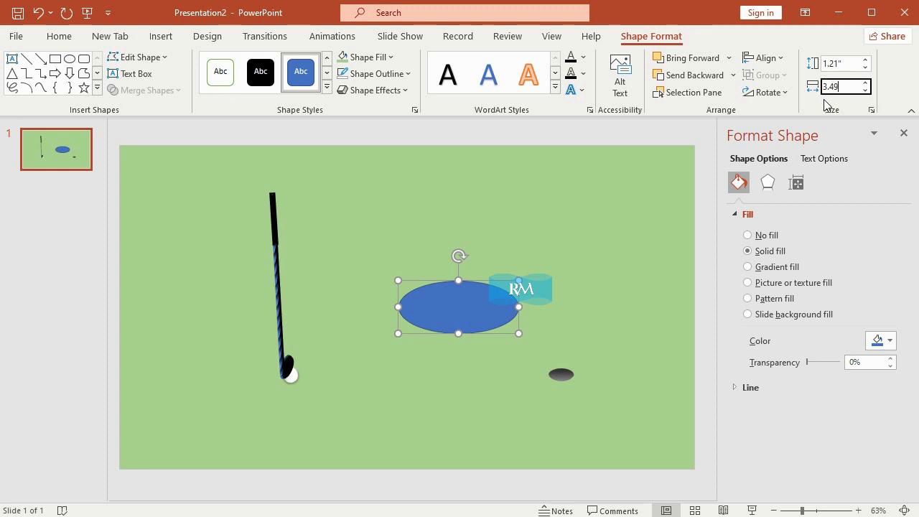
{"action": "key", "text": "Return"}
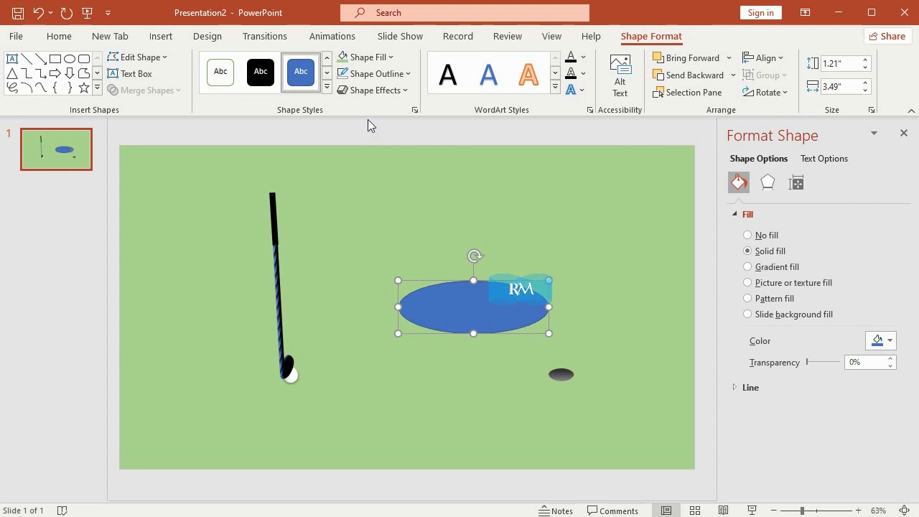
Give the oval a Water droplets texture, a bevel and a light outline, and move it above the hole
{"action": "left_click", "coordinate": [366, 57]}
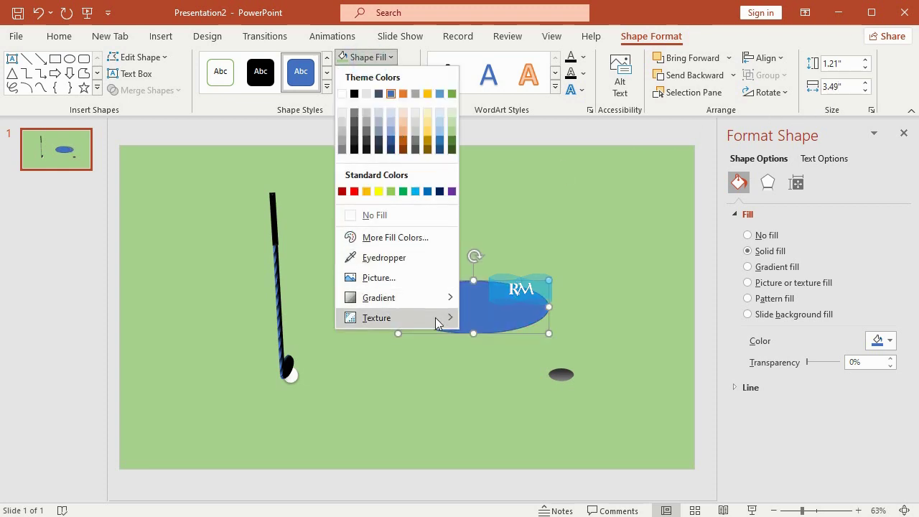
{"action": "mouse_move", "coordinate": [438, 322]}
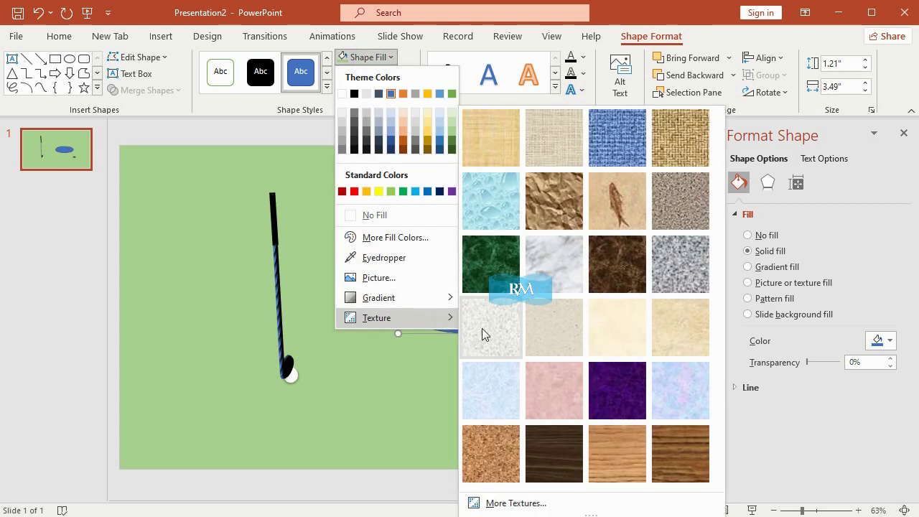
{"action": "left_click", "coordinate": [504, 201]}
{"action": "left_click", "coordinate": [379, 90]}
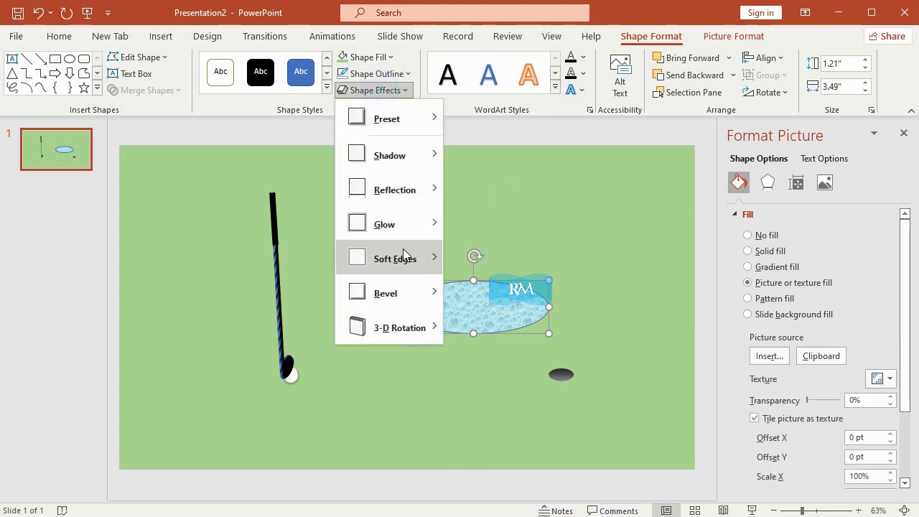
{"action": "mouse_move", "coordinate": [419, 294]}
{"action": "left_click", "coordinate": [499, 423]}
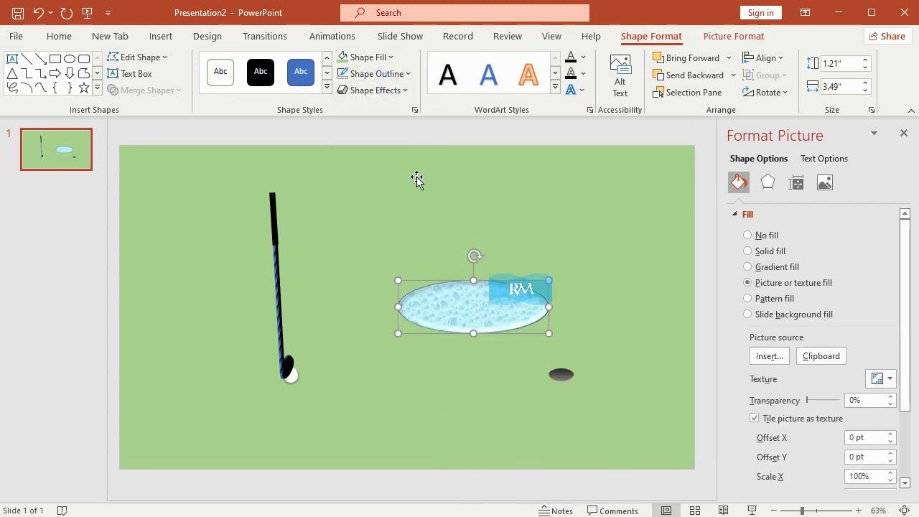
{"action": "left_click", "coordinate": [375, 74]}
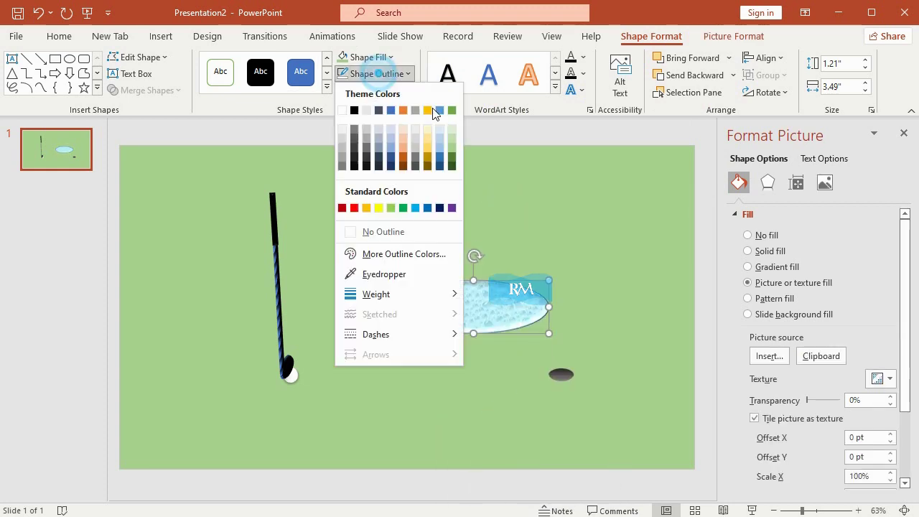
{"action": "left_click", "coordinate": [456, 156]}
{"action": "left_click_drag", "start_coordinate": [479, 304], "coordinate": [533, 266]}
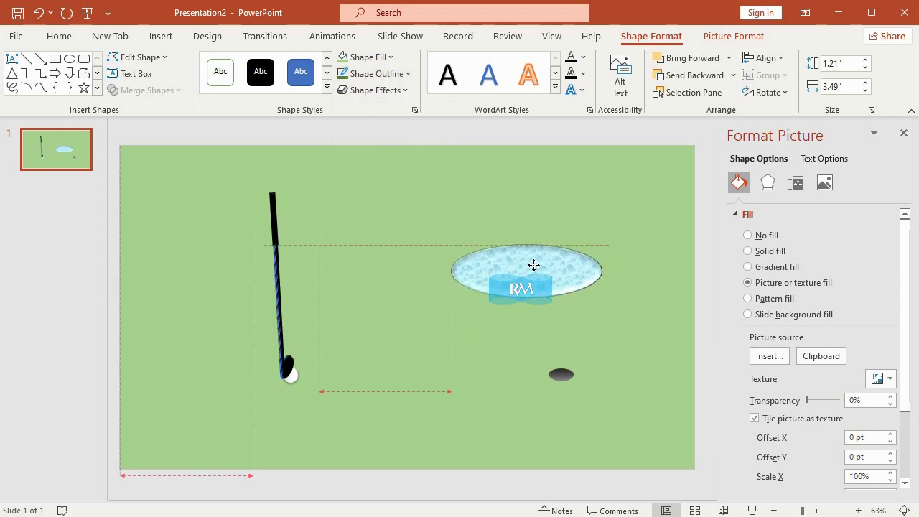
Trace a freeform fairway patch at the slide's upper left
{"action": "left_click", "coordinate": [161, 36]}
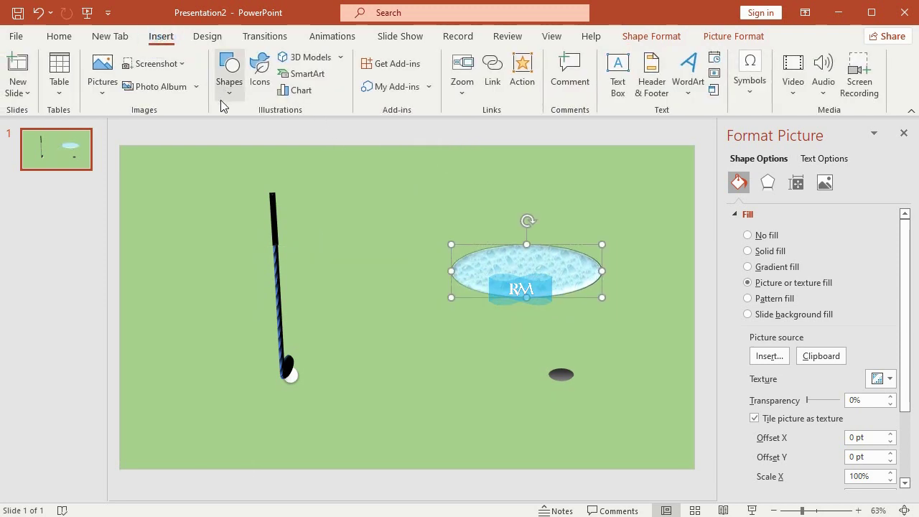
{"action": "left_click", "coordinate": [227, 77]}
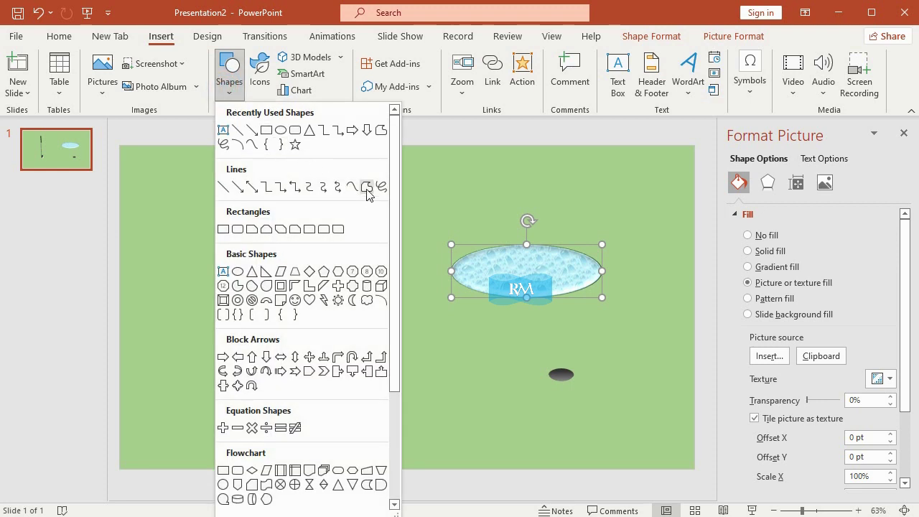
{"action": "left_click", "coordinate": [367, 187]}
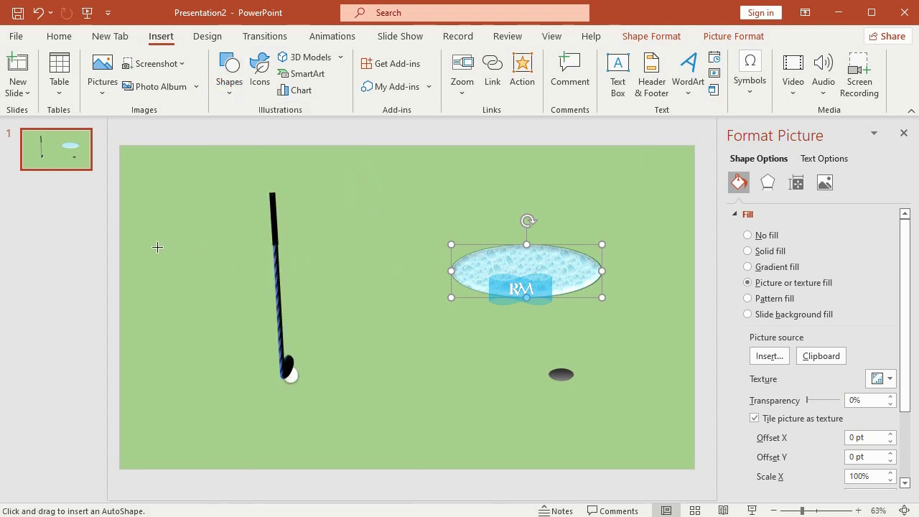
{"action": "left_click", "coordinate": [158, 243]}
{"action": "left_click", "coordinate": [187, 226]}
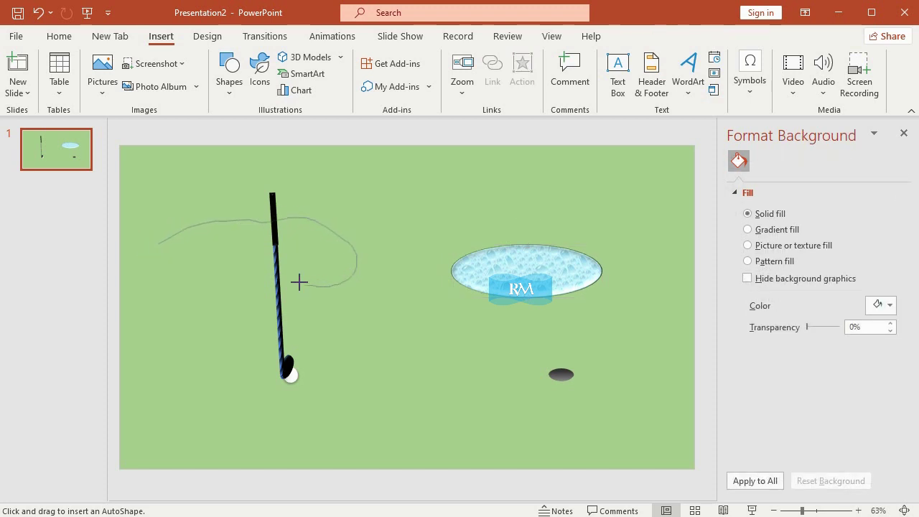
{"action": "left_click", "coordinate": [163, 242]}
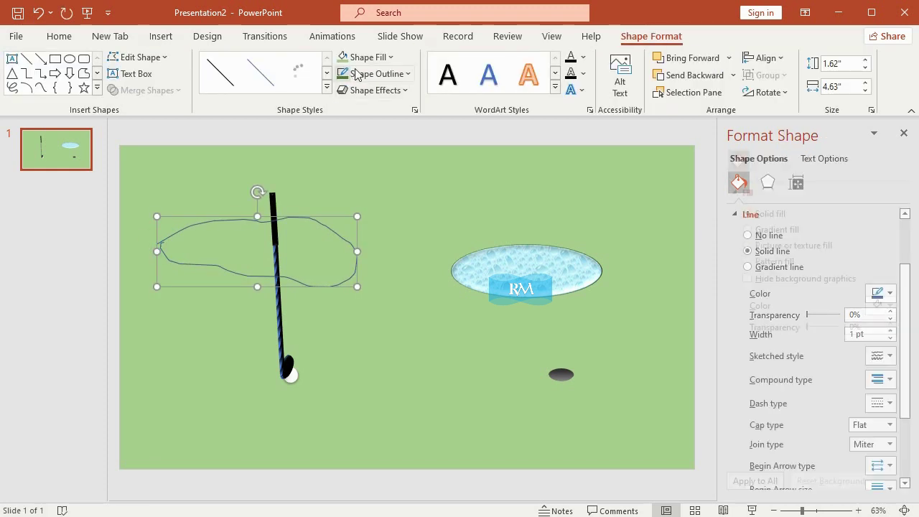
Fill the fairway with green and remove its outline
{"action": "left_click", "coordinate": [365, 57]}
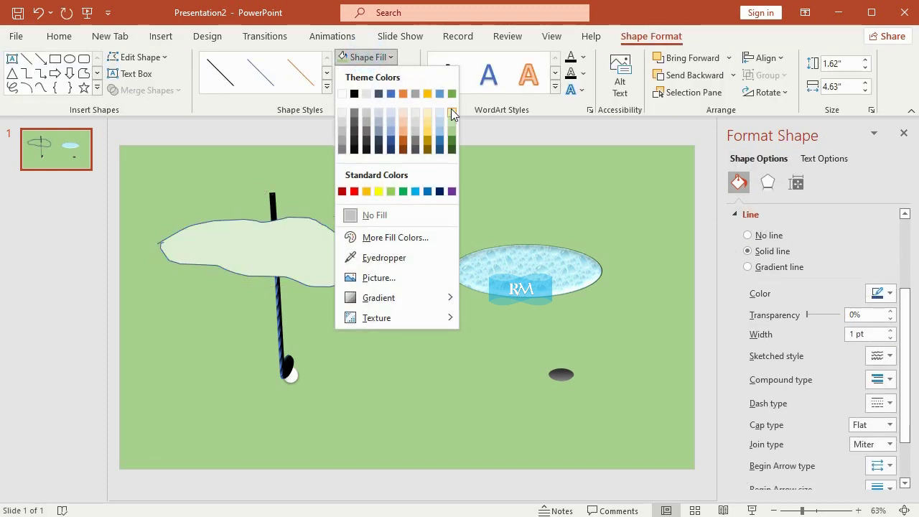
{"action": "left_click", "coordinate": [454, 93]}
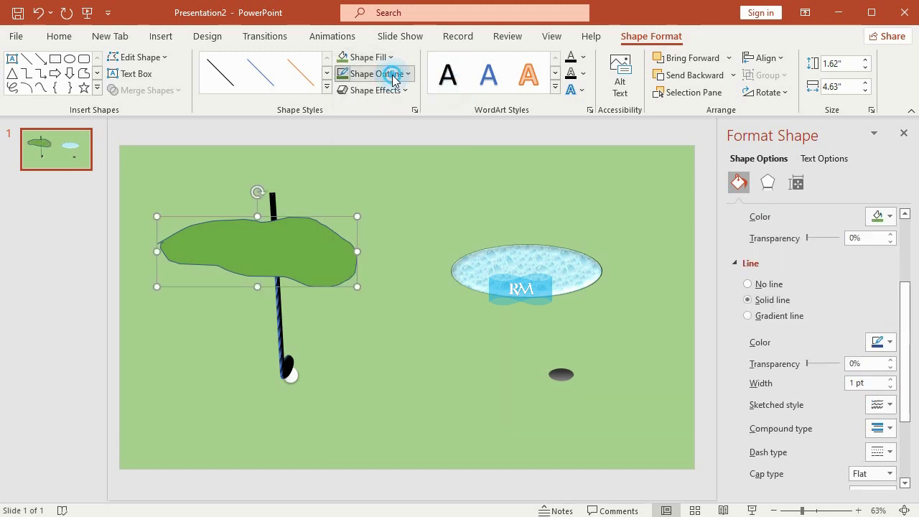
{"action": "left_click", "coordinate": [400, 74]}
{"action": "left_click", "coordinate": [422, 236]}
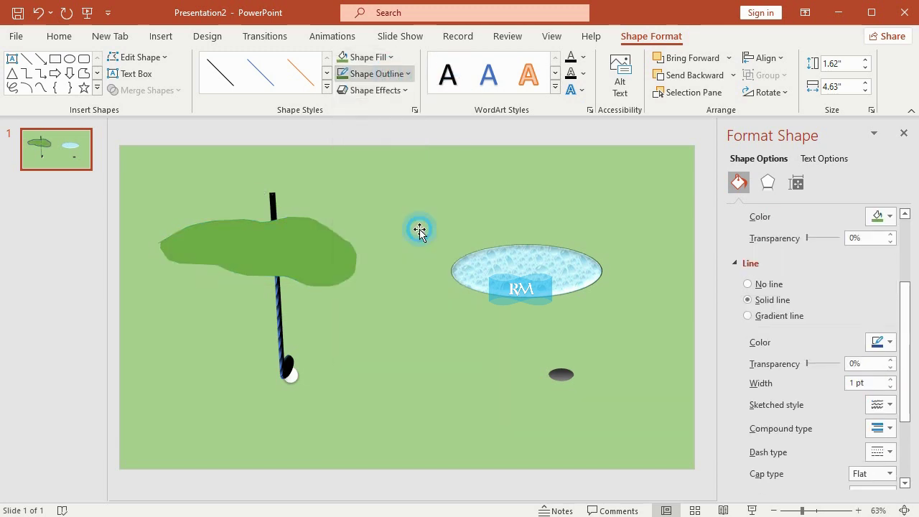
Bring the golf club to the front so it sits over the fairway
{"action": "left_click", "coordinate": [281, 302]}
{"action": "right_click", "coordinate": [281, 300]}
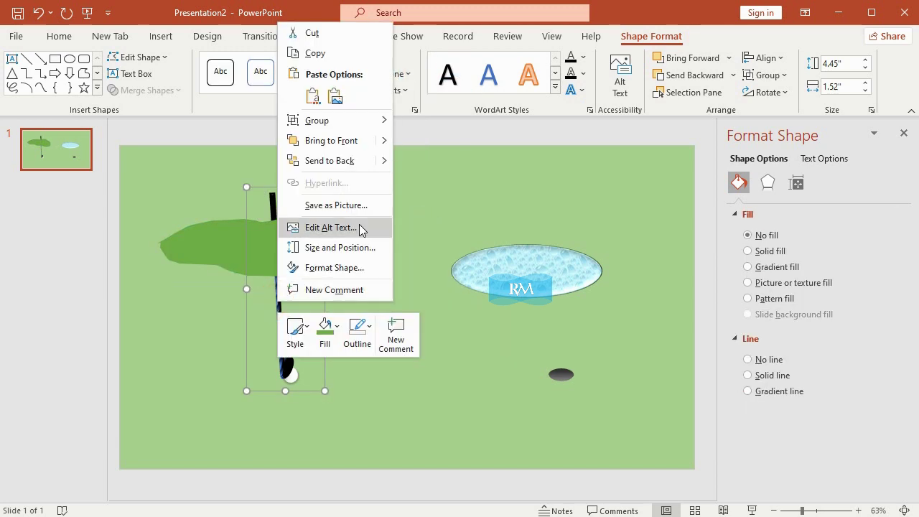
{"action": "mouse_move", "coordinate": [380, 148]}
{"action": "left_click", "coordinate": [440, 141]}
{"action": "left_click", "coordinate": [441, 120]}
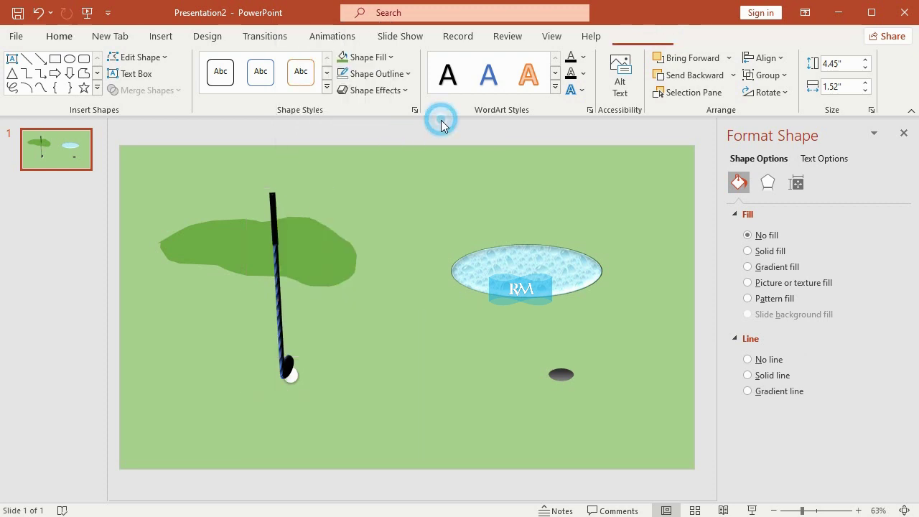
Trace a second freeform fairway just below the pond
{"action": "left_click", "coordinate": [158, 37]}
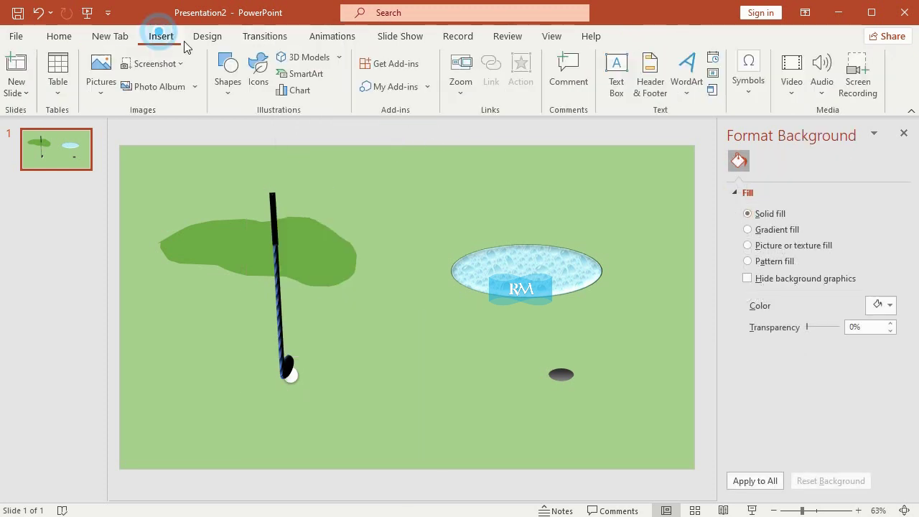
{"action": "left_click", "coordinate": [243, 104]}
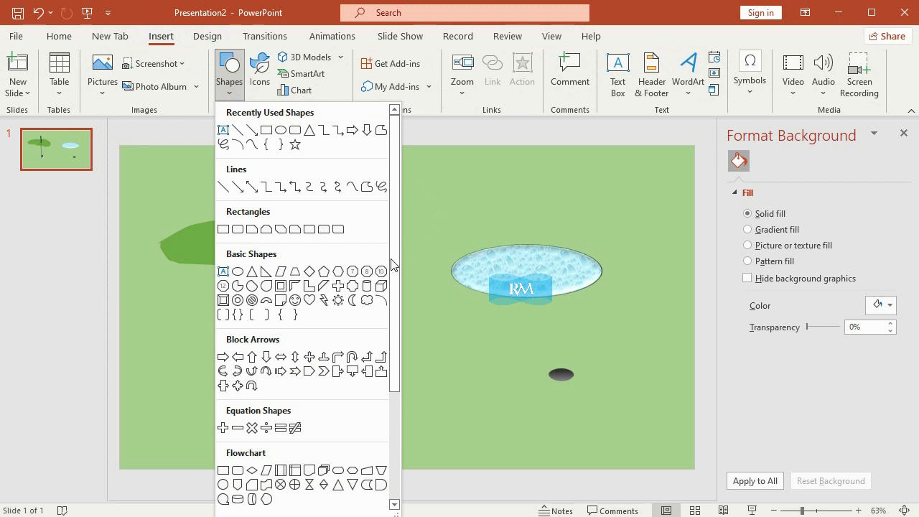
{"action": "left_click", "coordinate": [366, 189]}
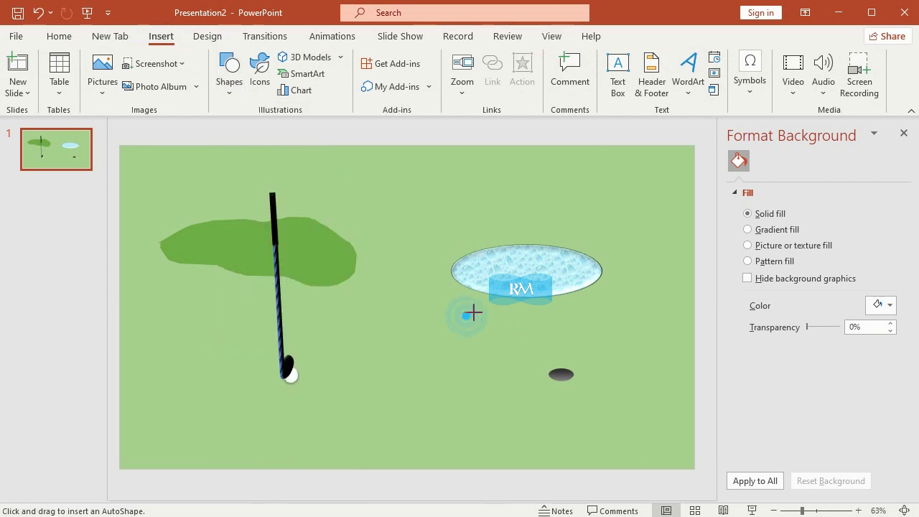
{"action": "left_click_drag", "start_coordinate": [484, 307], "coordinate": [509, 304]}
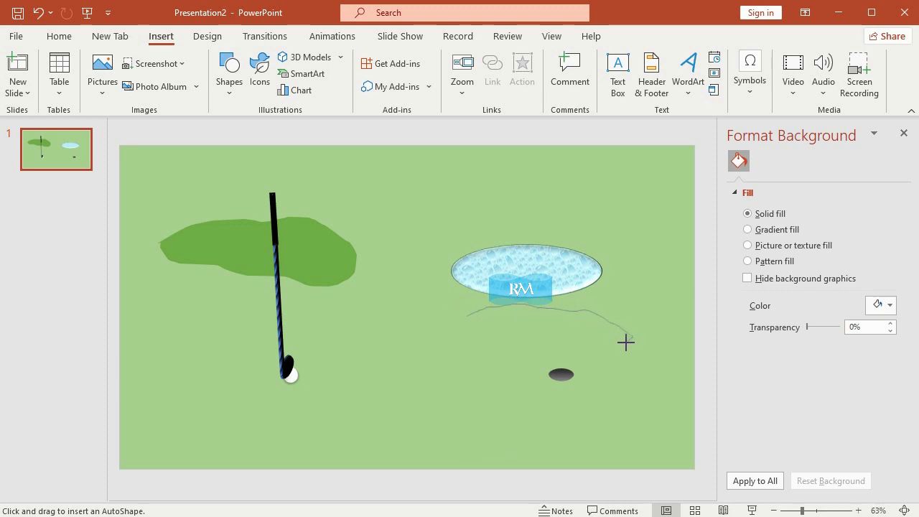
{"action": "left_click", "coordinate": [463, 321]}
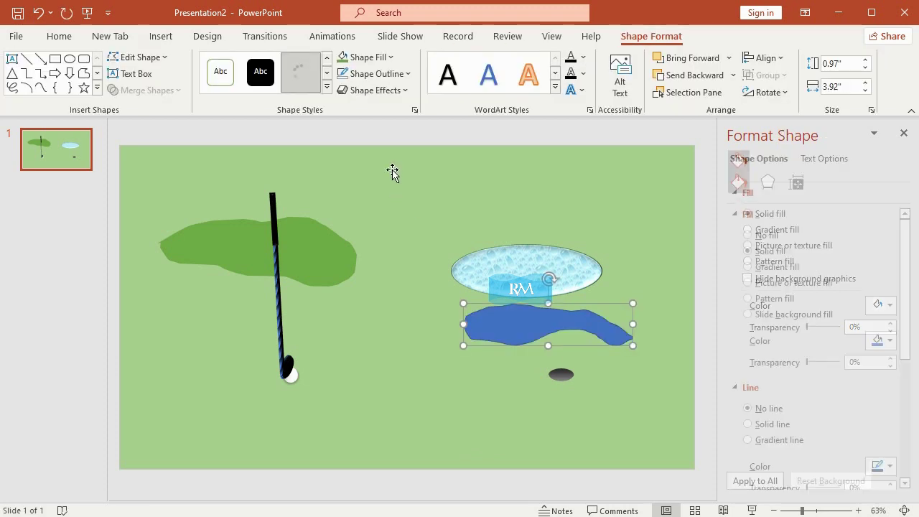
Fill the second fairway with green and leave it with no outline
{"action": "left_click", "coordinate": [343, 56]}
{"action": "left_click", "coordinate": [371, 74]}
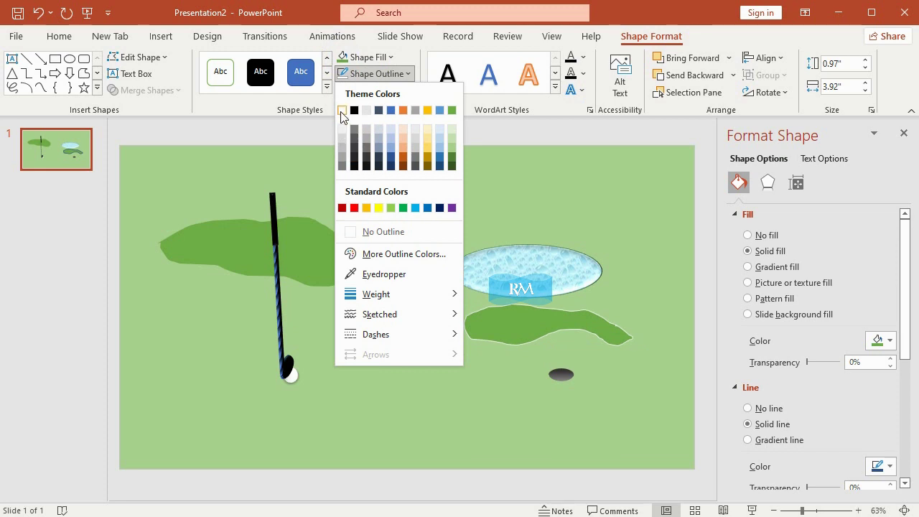
{"action": "left_click", "coordinate": [343, 166]}
{"action": "left_click", "coordinate": [364, 74]}
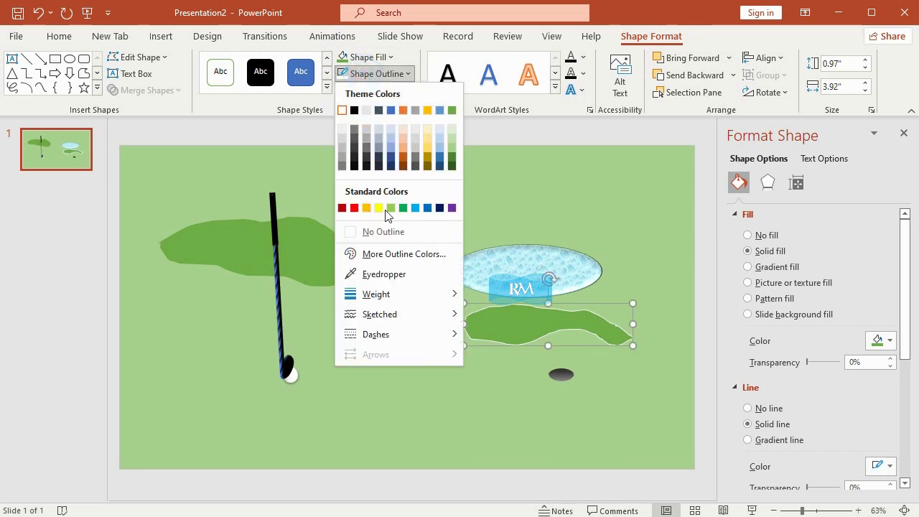
{"action": "left_click", "coordinate": [393, 237]}
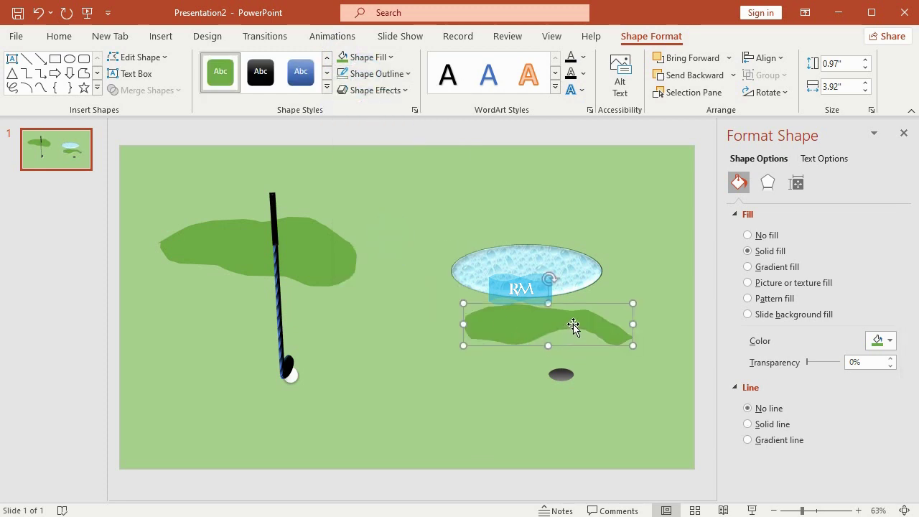
Widen the right fairway to 4.84", move the pond up, and settle the fairway beneath it
{"action": "left_click_drag", "start_coordinate": [545, 356], "coordinate": [529, 327]}
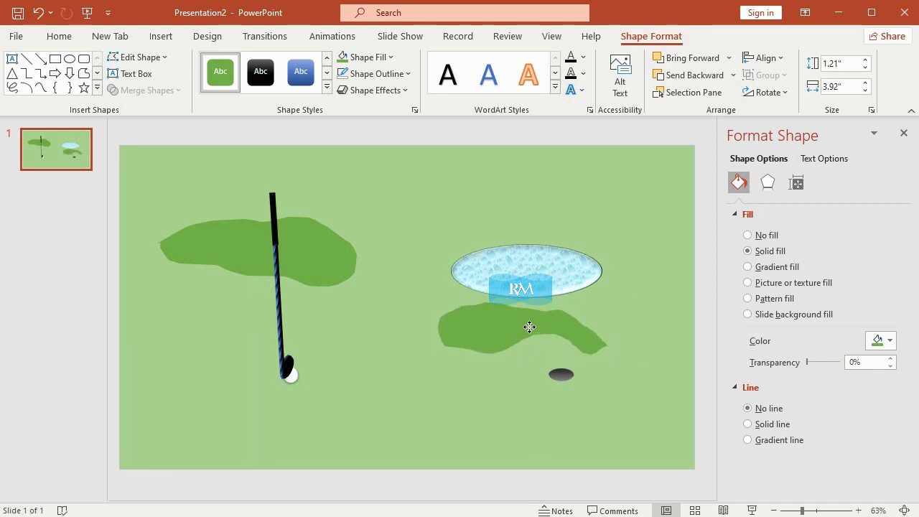
{"action": "left_click_drag", "start_coordinate": [609, 329], "coordinate": [646, 313]}
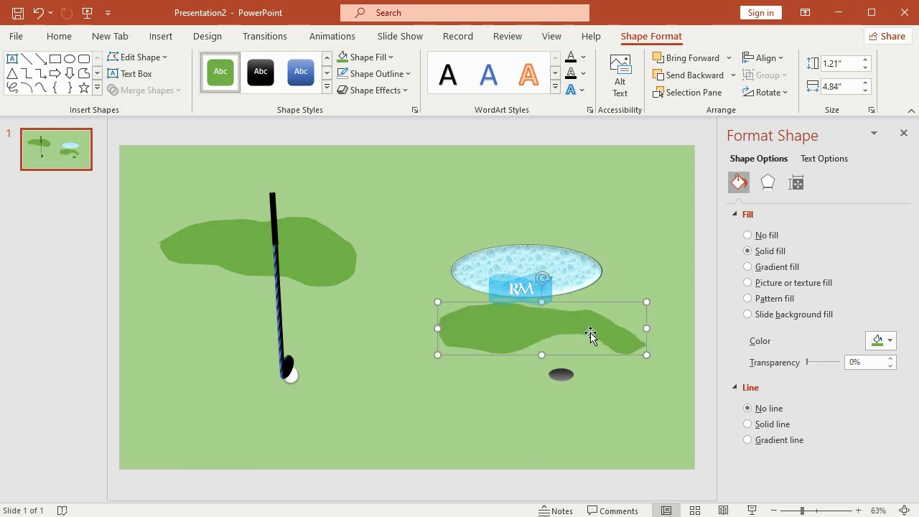
{"action": "left_click_drag", "start_coordinate": [582, 333], "coordinate": [573, 336]}
{"action": "mouse_move", "coordinate": [568, 271]}
{"action": "left_mouse_down"}
{"action": "mouse_move", "coordinate": [569, 250]}
{"action": "mouse_move", "coordinate": [566, 259]}
{"action": "left_mouse_up"}
{"action": "left_click_drag", "start_coordinate": [576, 320], "coordinate": [567, 324]}
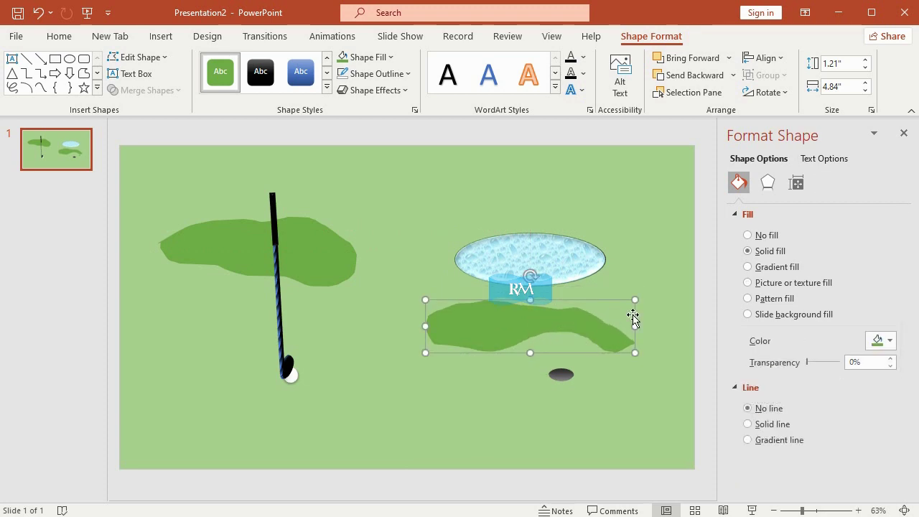
Draw a circle above the RM label and size it to 1.86" by 1.86"
{"action": "left_click", "coordinate": [904, 135]}
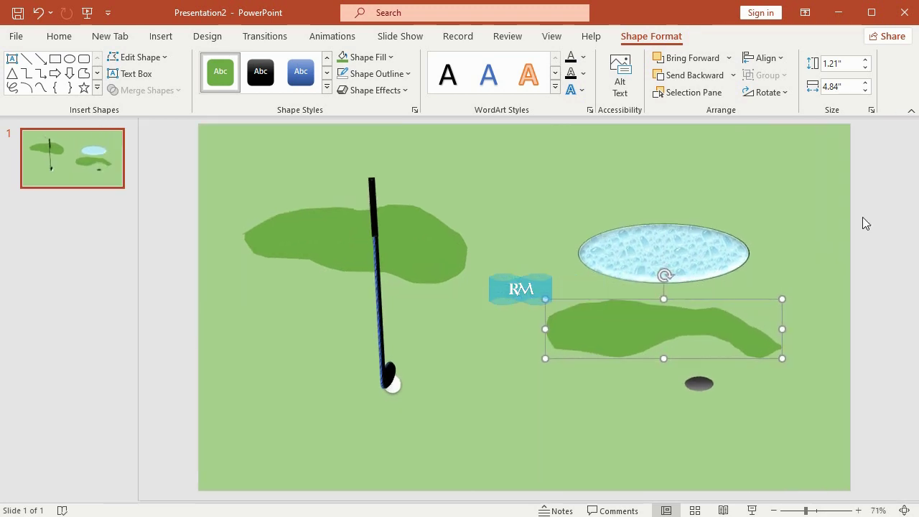
{"action": "left_click", "coordinate": [858, 182]}
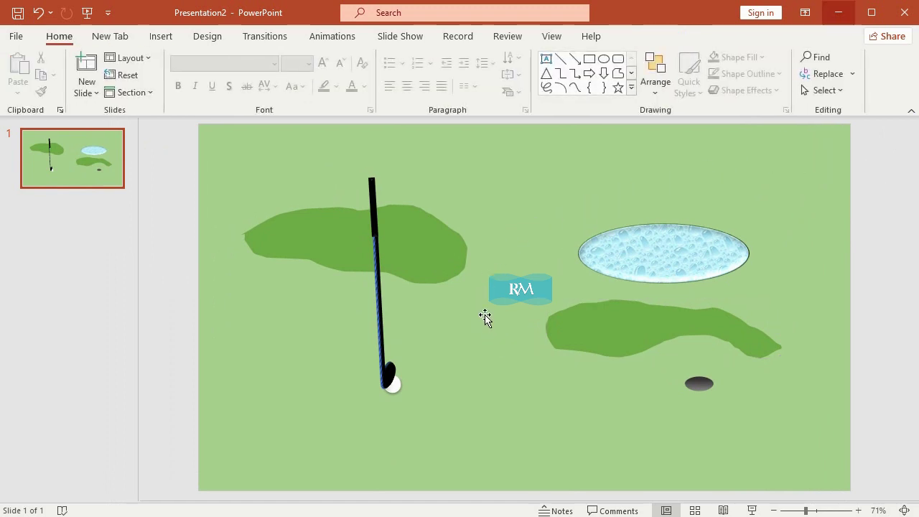
{"action": "left_click", "coordinate": [163, 36]}
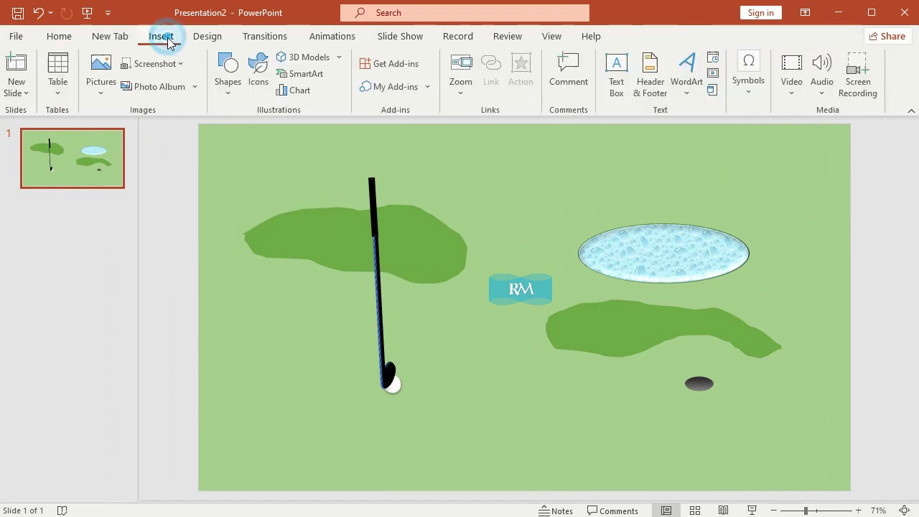
{"action": "left_click", "coordinate": [227, 96]}
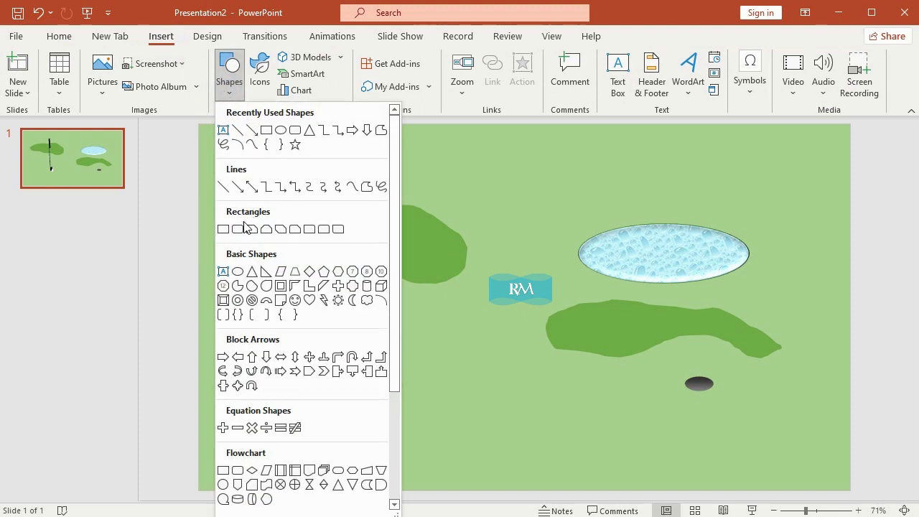
{"action": "left_click", "coordinate": [243, 270]}
{"action": "left_click_drag", "start_coordinate": [473, 182], "coordinate": [560, 257]}
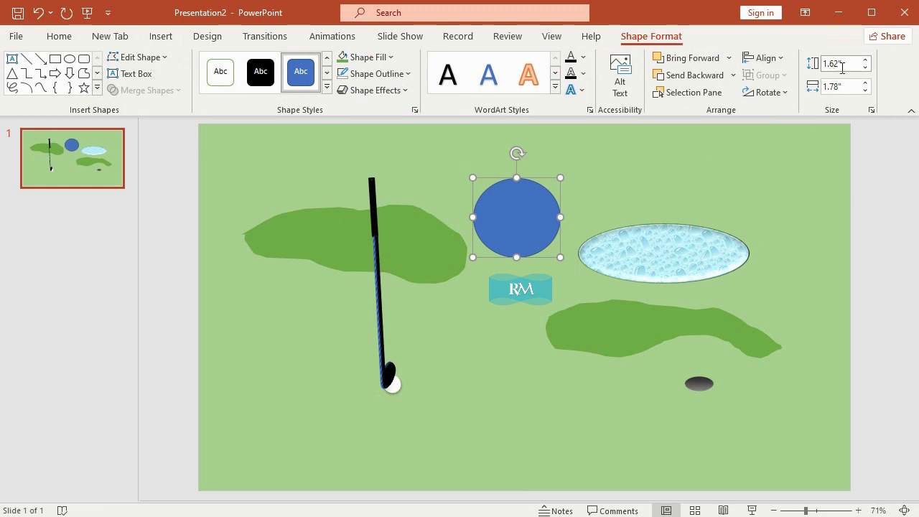
{"action": "left_click", "coordinate": [842, 65]}
{"action": "left_click", "coordinate": [852, 83]}
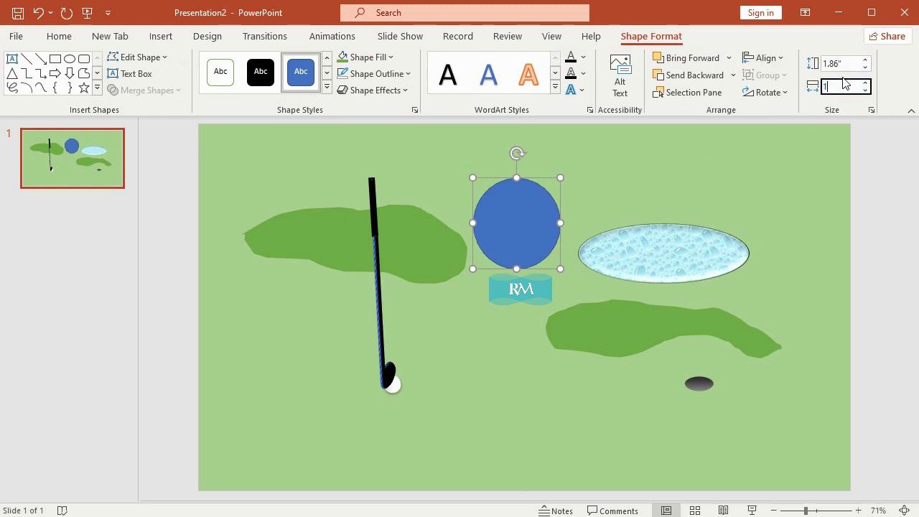
{"action": "type", "text": ".86"}
{"action": "key", "text": "Return"}
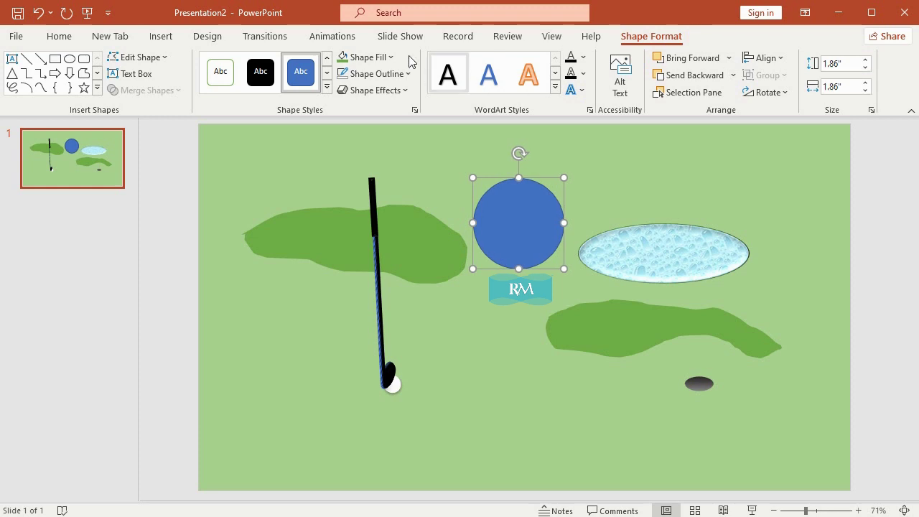
Give the circle a light-blue fill, no outline and a preset bevel, then nudge it right
{"action": "left_click", "coordinate": [368, 56]}
{"action": "left_click", "coordinate": [416, 191]}
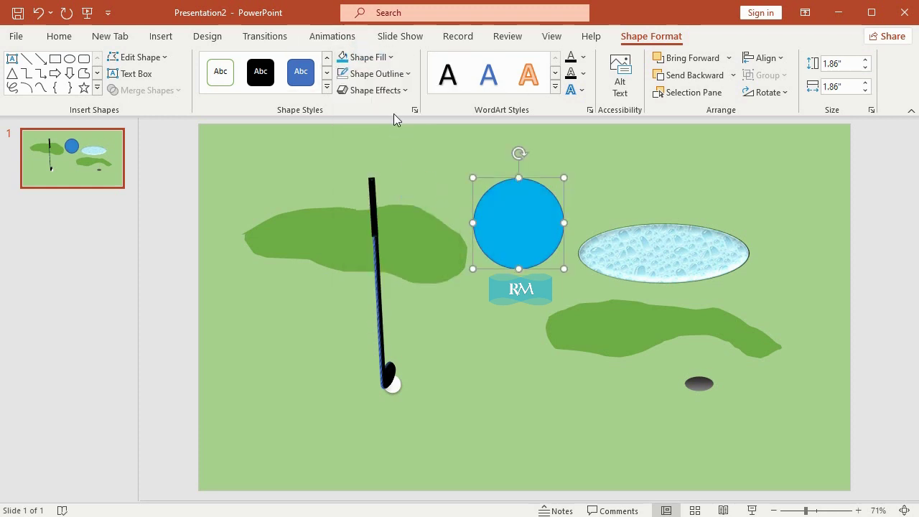
{"action": "left_click", "coordinate": [391, 74]}
{"action": "left_click", "coordinate": [399, 230]}
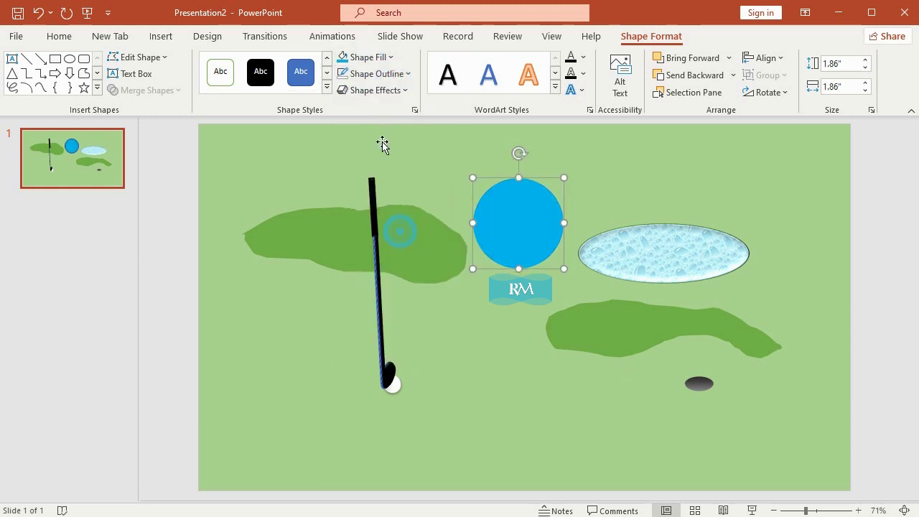
{"action": "left_click", "coordinate": [381, 90]}
{"action": "mouse_move", "coordinate": [382, 120]}
{"action": "left_click", "coordinate": [459, 216]}
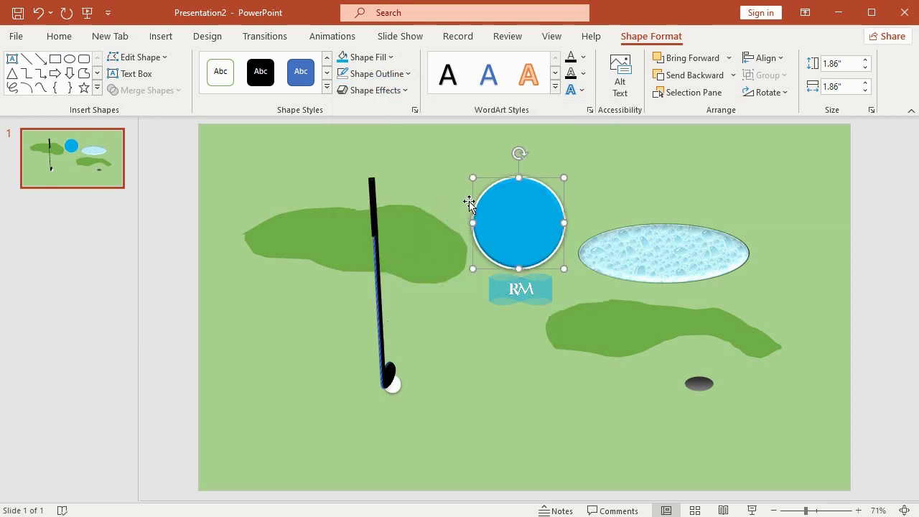
{"action": "left_click_drag", "start_coordinate": [537, 205], "coordinate": [538, 205]}
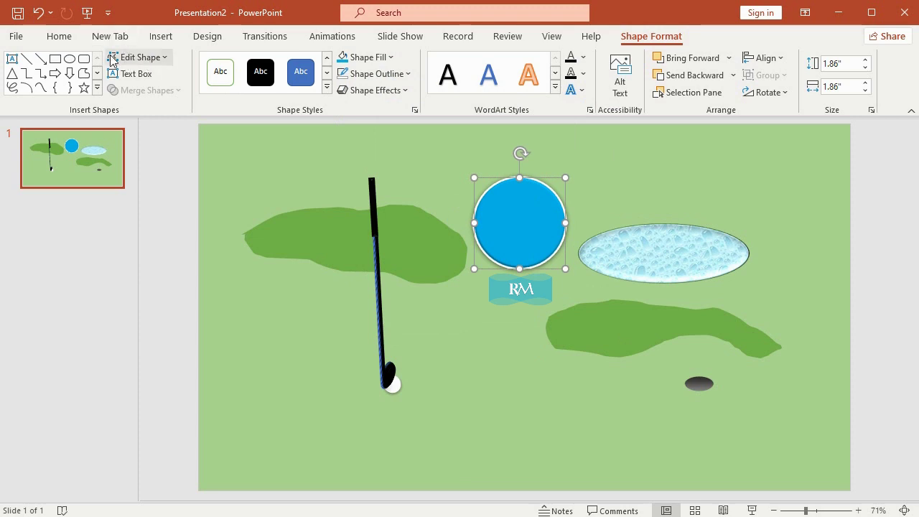
Draw a second circle above the pond, sized 1.84" by 1.84"
{"action": "left_click", "coordinate": [162, 35]}
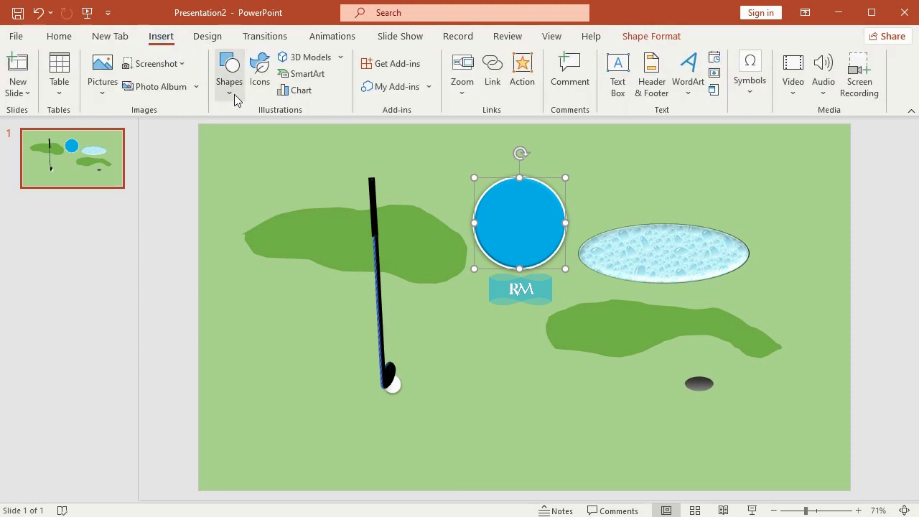
{"action": "left_click", "coordinate": [231, 90]}
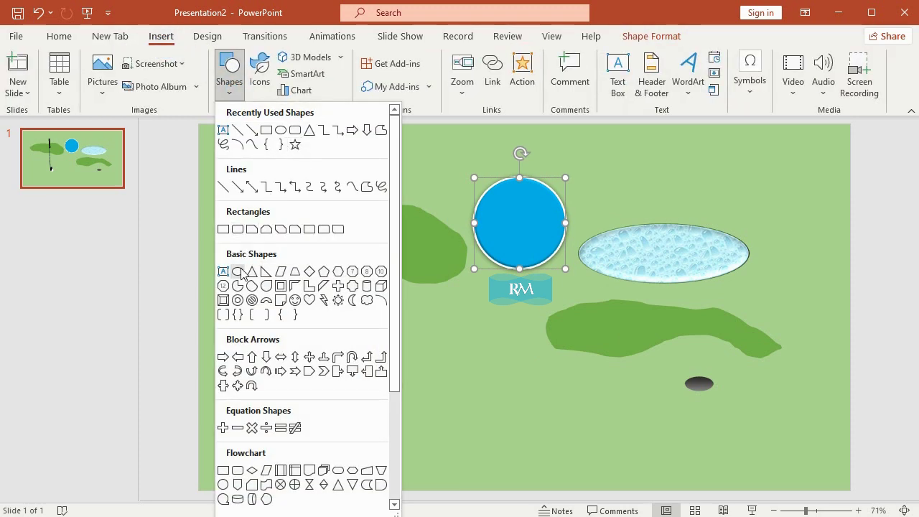
{"action": "left_click", "coordinate": [242, 273]}
{"action": "left_click_drag", "start_coordinate": [593, 153], "coordinate": [645, 206]}
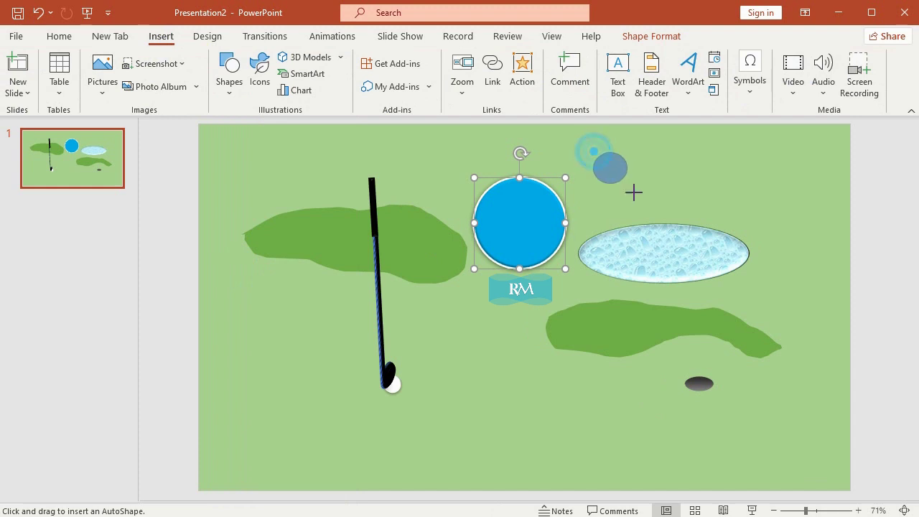
{"action": "left_click", "coordinate": [840, 64]}
{"action": "type", "text": "1.84"}
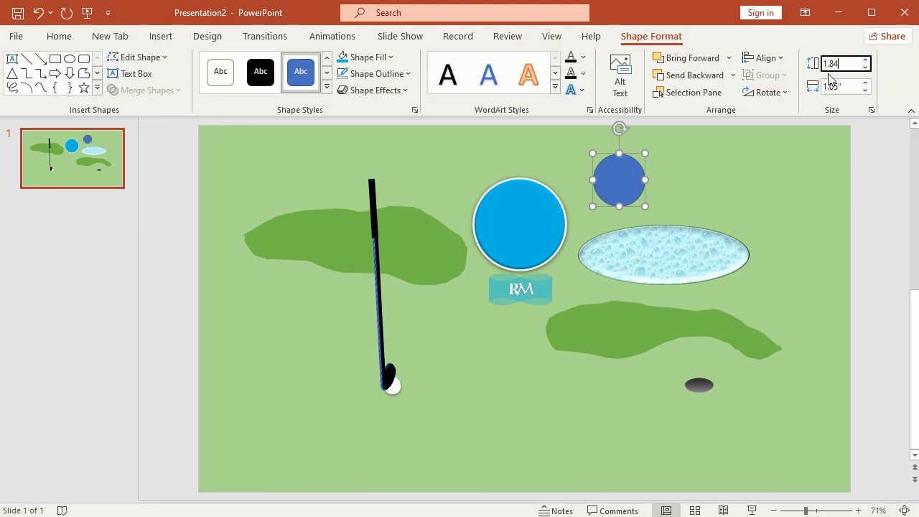
{"action": "key", "text": "Tab"}
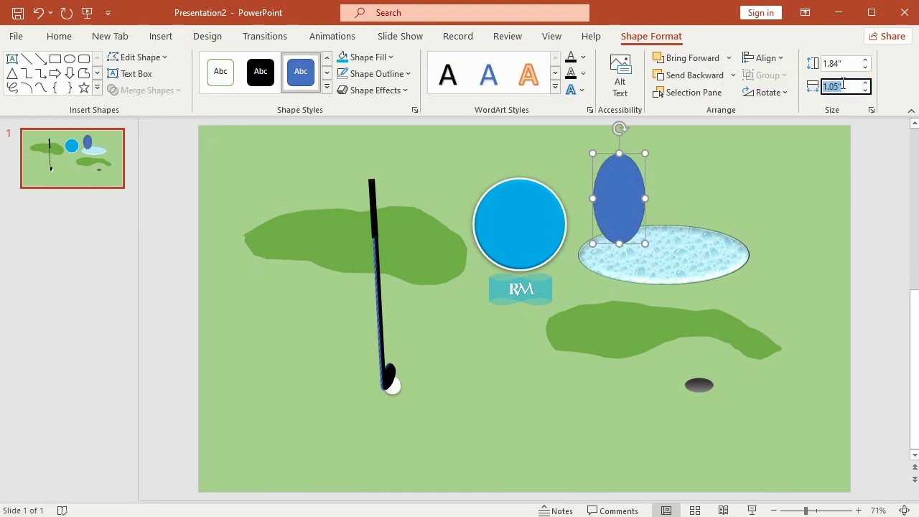
{"action": "type", "text": "1.84"}
{"action": "key", "text": "Return"}
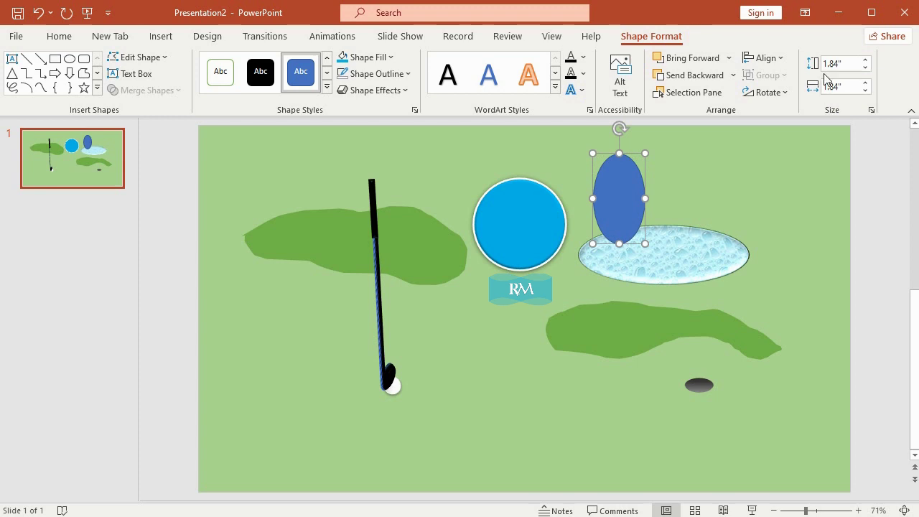
Give the second circle a light-blue fill, no outline and a preset bevel
{"action": "left_click", "coordinate": [380, 59]}
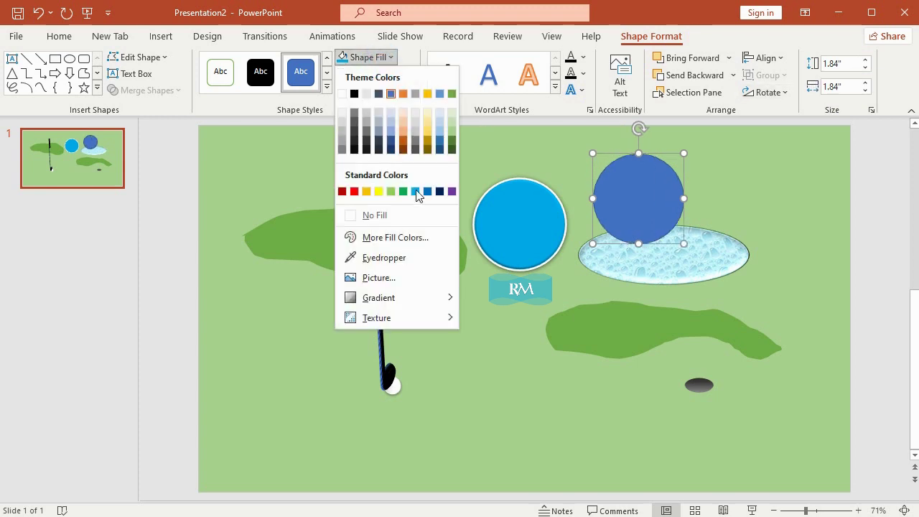
{"action": "left_click", "coordinate": [416, 191]}
{"action": "left_click", "coordinate": [377, 74]}
{"action": "left_click", "coordinate": [399, 232]}
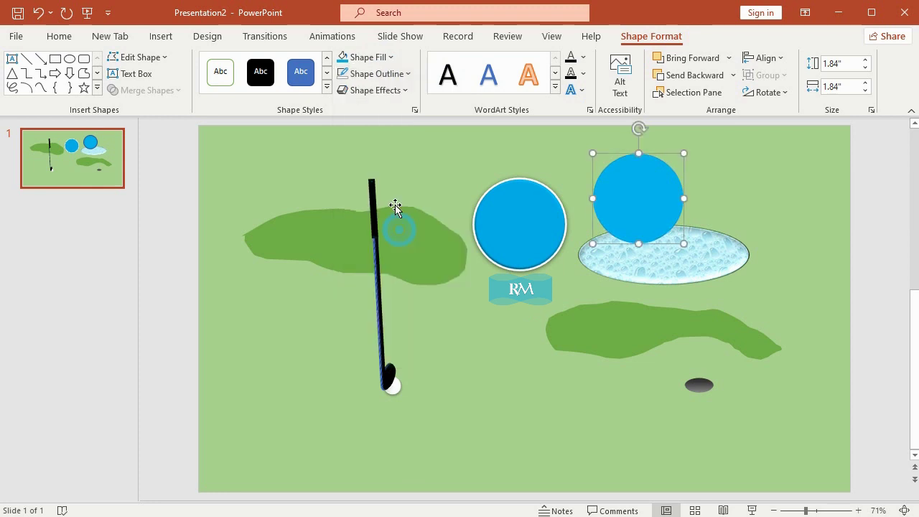
{"action": "left_click", "coordinate": [388, 90]}
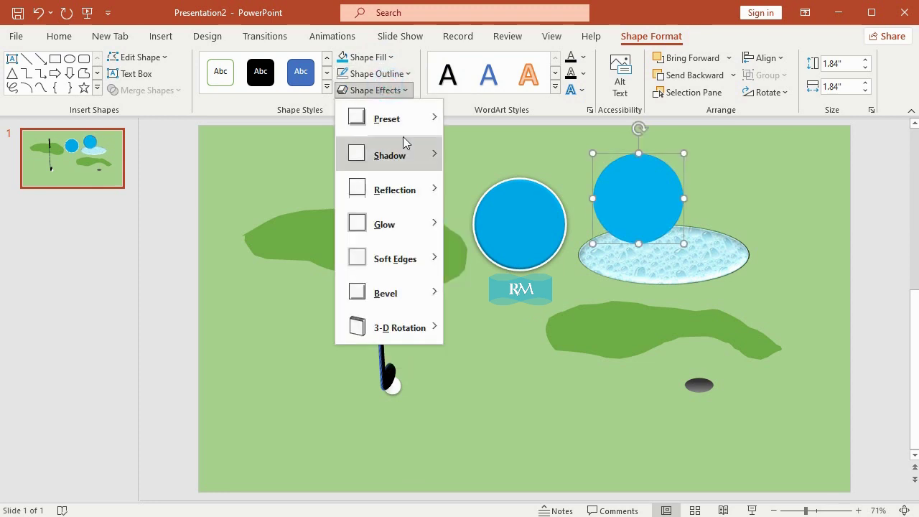
{"action": "mouse_move", "coordinate": [424, 125]}
{"action": "left_click", "coordinate": [501, 210]}
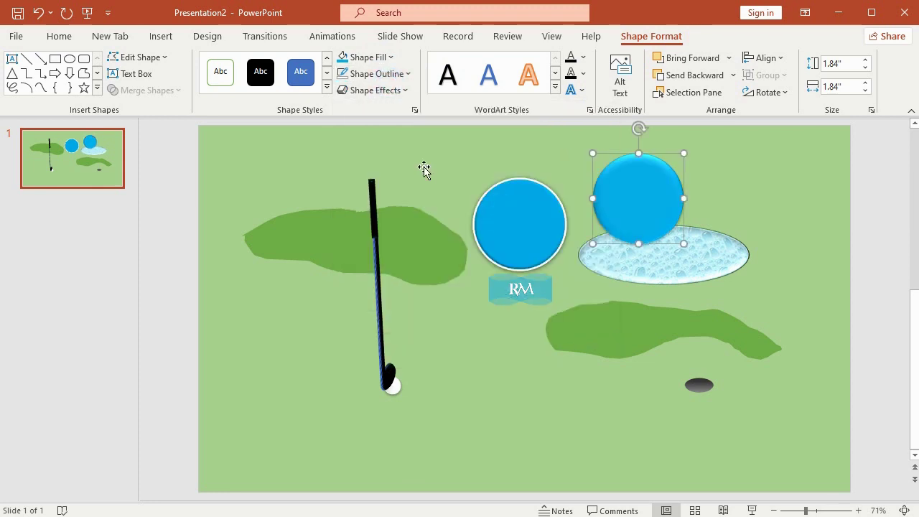
{"action": "left_click", "coordinate": [136, 73]}
{"action": "key", "text": "Escape"}
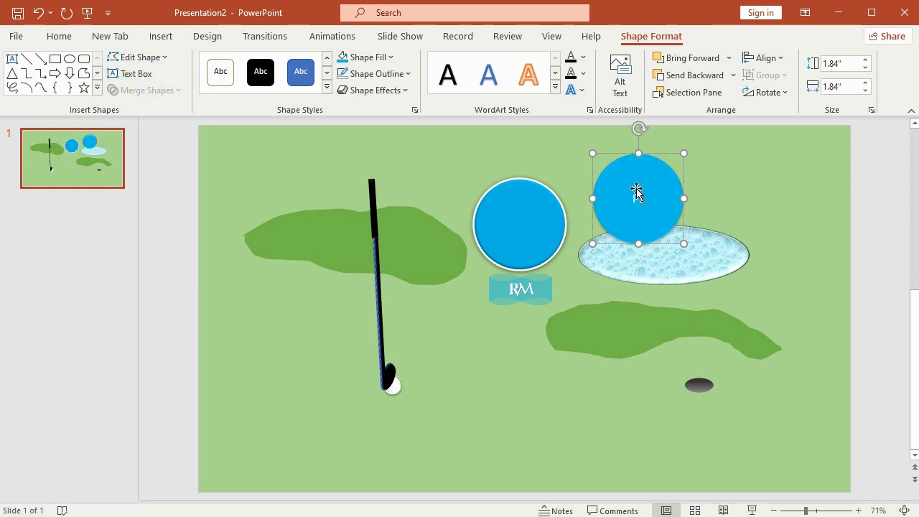
Finish the PLAY text on the circle and set it to 40 pt
{"action": "type", "text": "PLAY"}
{"action": "double_click", "coordinate": [639, 199]}
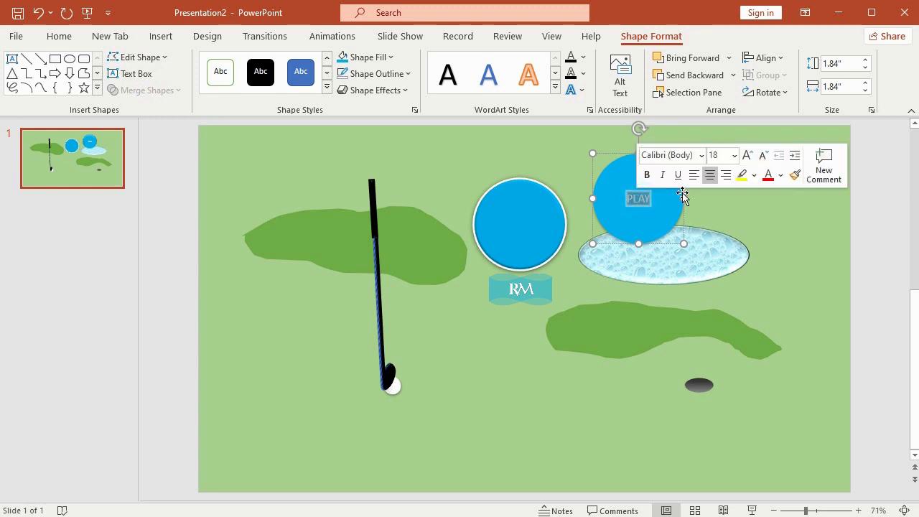
{"action": "left_click", "coordinate": [734, 155]}
{"action": "left_click", "coordinate": [723, 405]}
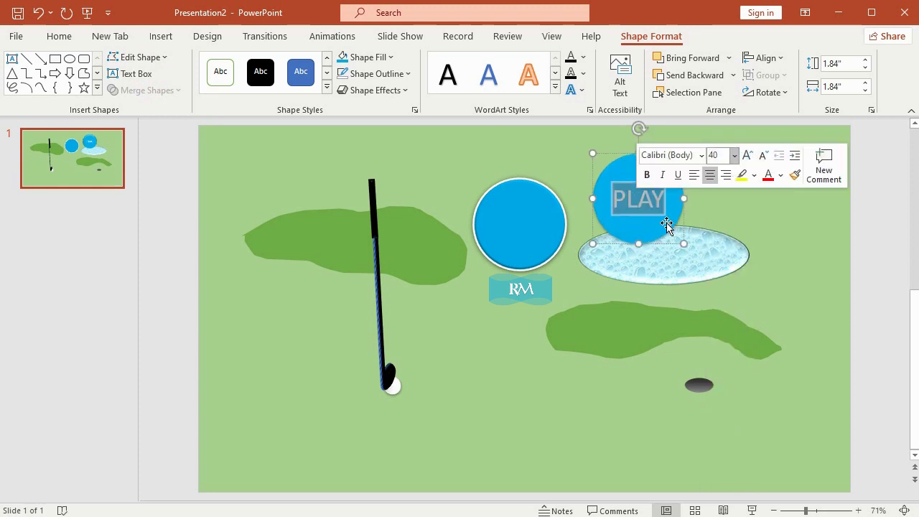
{"action": "left_click", "coordinate": [675, 202]}
Stack the PLAY circle on the plain circle and align both centred and middled over the RM label
{"action": "left_click_drag", "start_coordinate": [637, 204], "coordinate": [552, 214]}
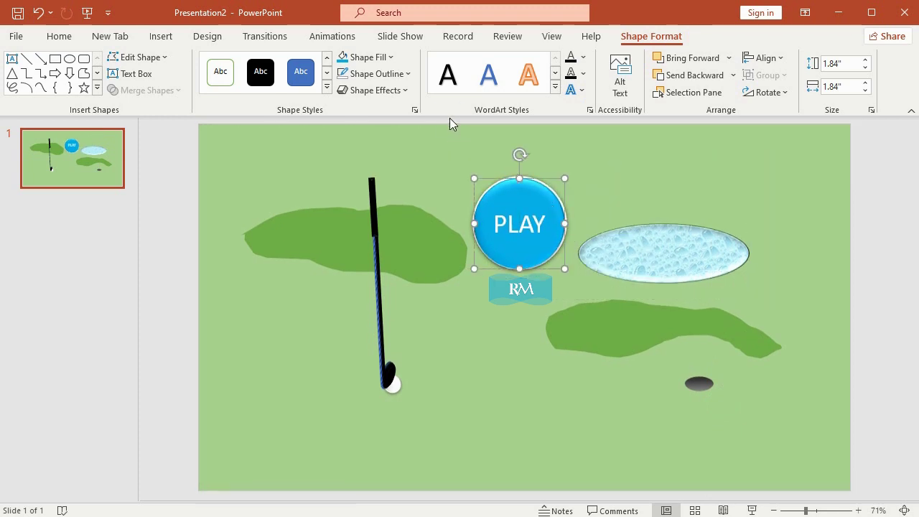
{"action": "left_click_drag", "start_coordinate": [450, 119], "coordinate": [609, 291]}
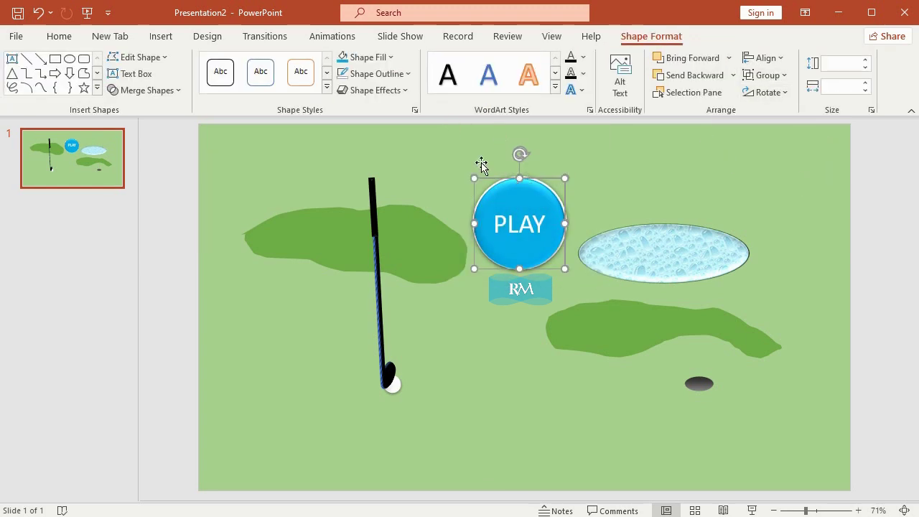
{"action": "left_click", "coordinate": [451, 124]}
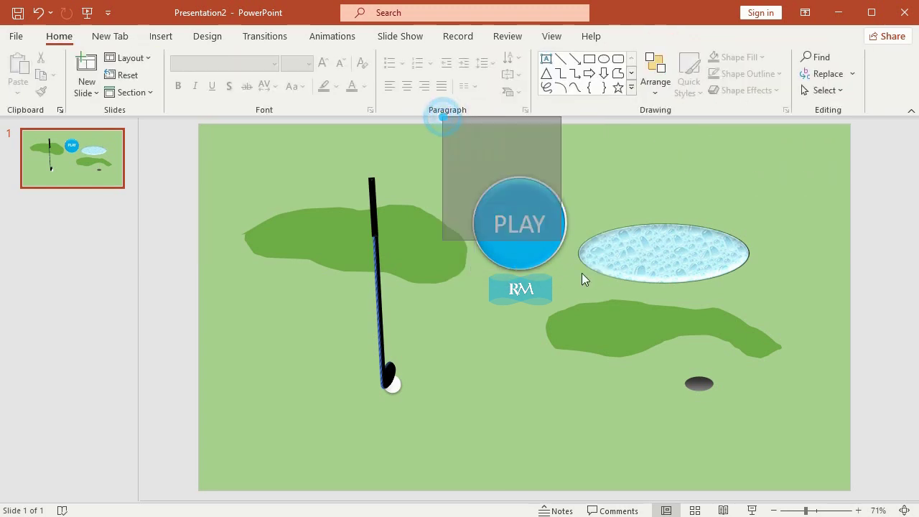
{"action": "left_click_drag", "start_coordinate": [443, 117], "coordinate": [612, 332]}
{"action": "left_click", "coordinate": [651, 36]}
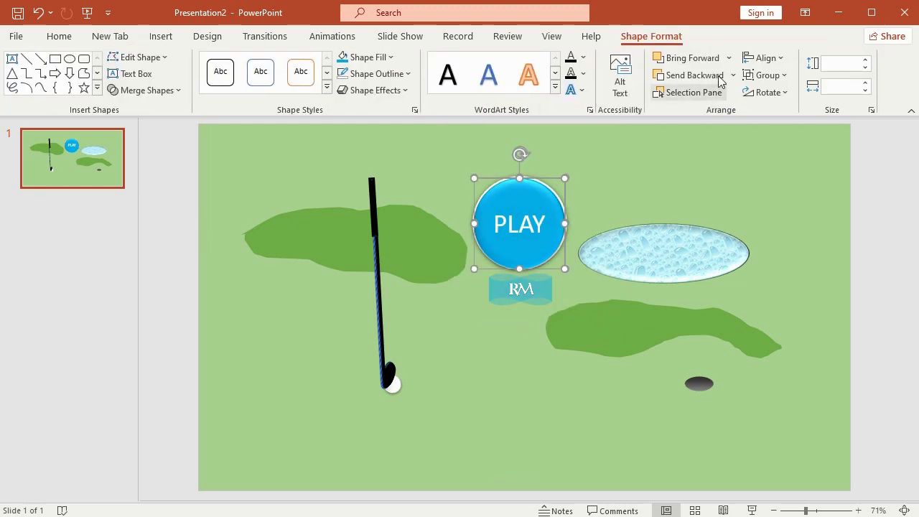
{"action": "left_click", "coordinate": [766, 58]}
{"action": "left_click", "coordinate": [779, 99]}
{"action": "left_click", "coordinate": [768, 74]}
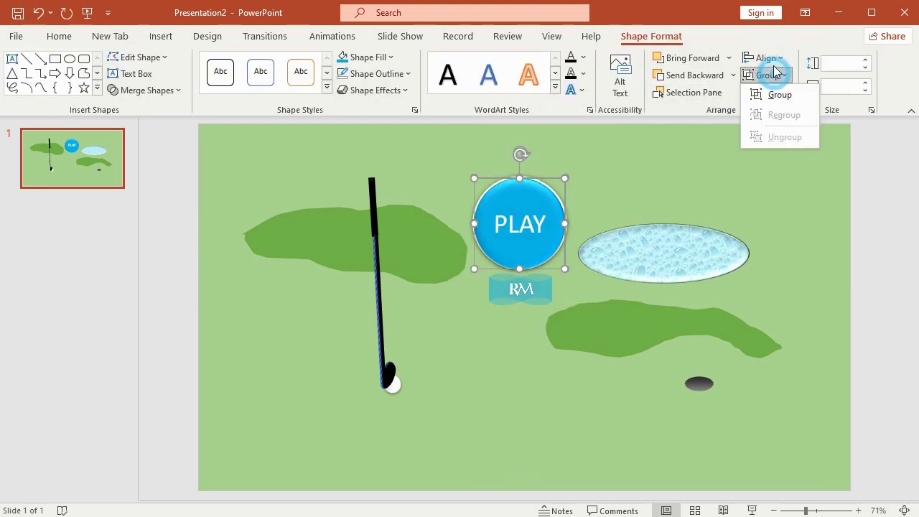
{"action": "left_click", "coordinate": [765, 57]}
{"action": "left_click", "coordinate": [793, 163]}
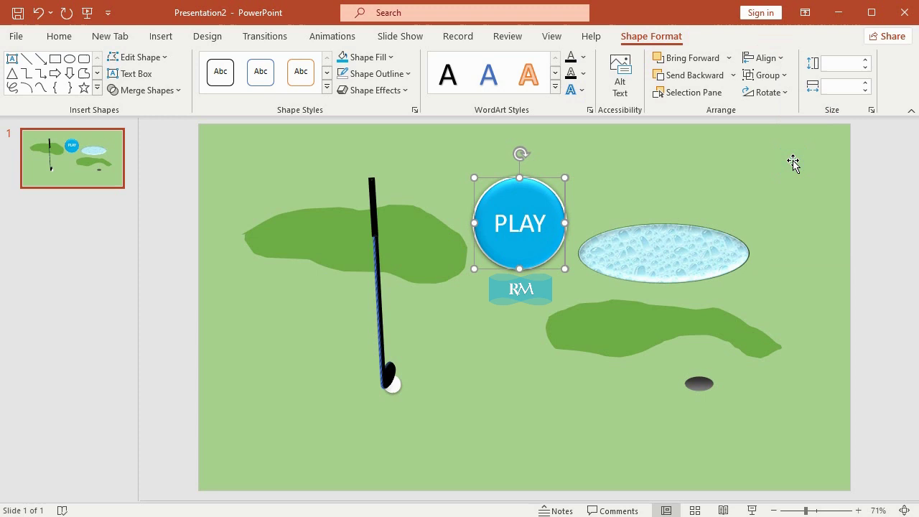
{"action": "left_click", "coordinate": [865, 209]}
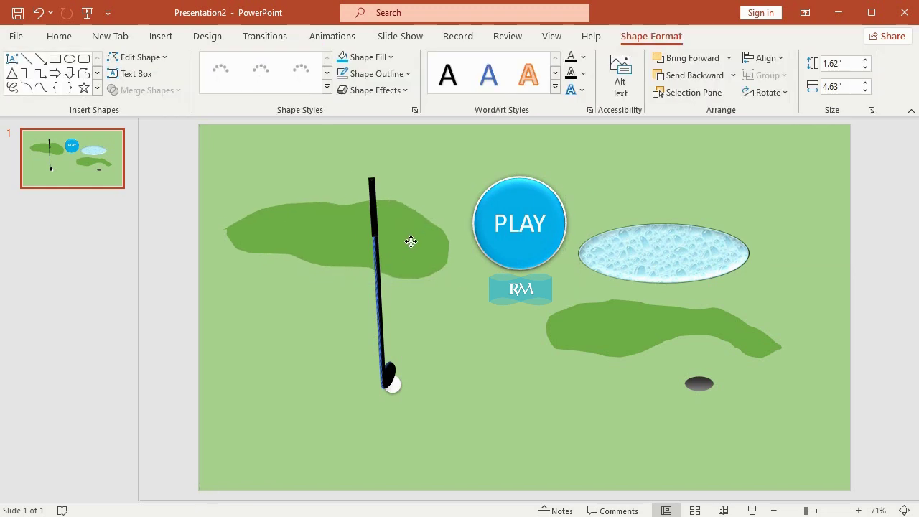
Reposition the upper fairway, pond and lower fairway, then open the Animation Pane
{"action": "left_click_drag", "start_coordinate": [430, 248], "coordinate": [411, 242]}
{"action": "left_click_drag", "start_coordinate": [698, 244], "coordinate": [720, 227]}
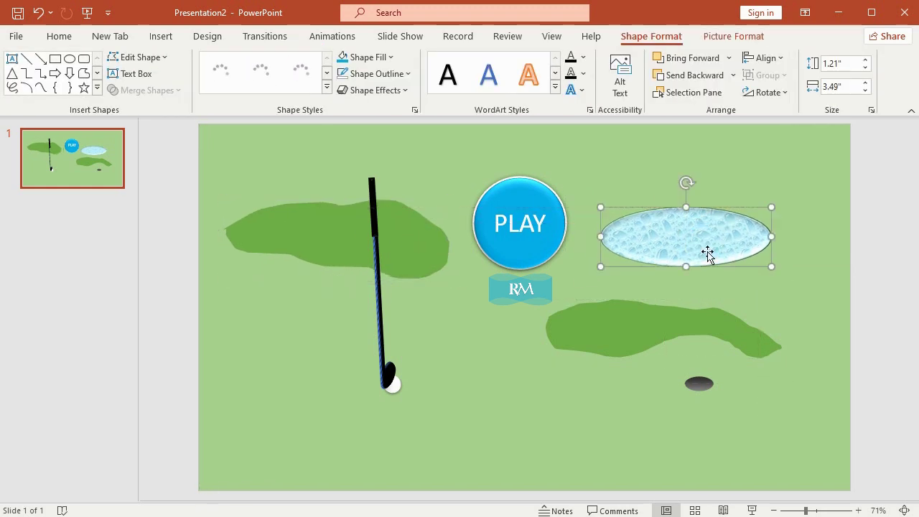
{"action": "left_click_drag", "start_coordinate": [685, 328], "coordinate": [691, 313]}
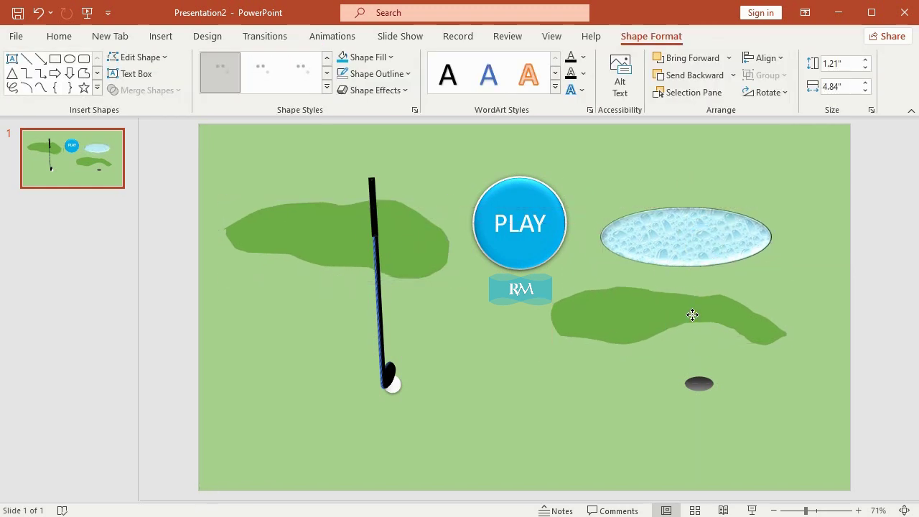
{"action": "left_click", "coordinate": [880, 256]}
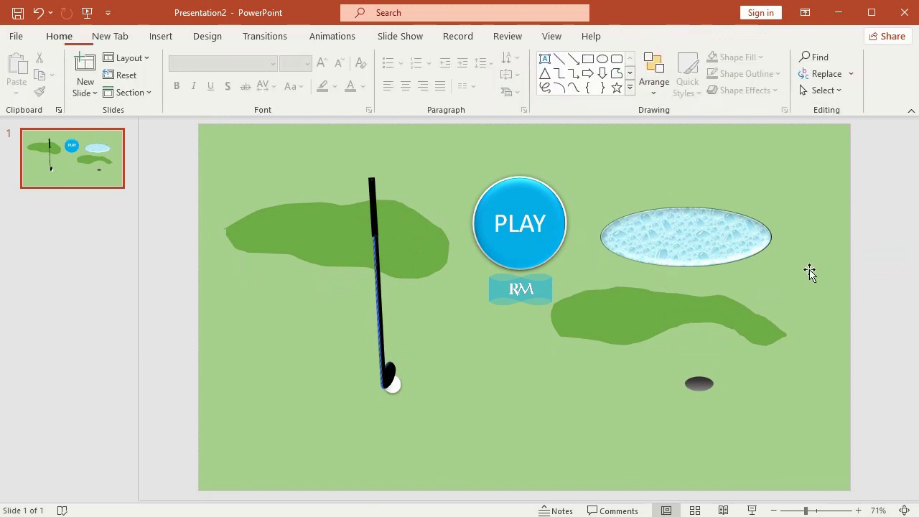
{"action": "left_click", "coordinate": [332, 36]}
{"action": "left_click", "coordinate": [639, 59]}
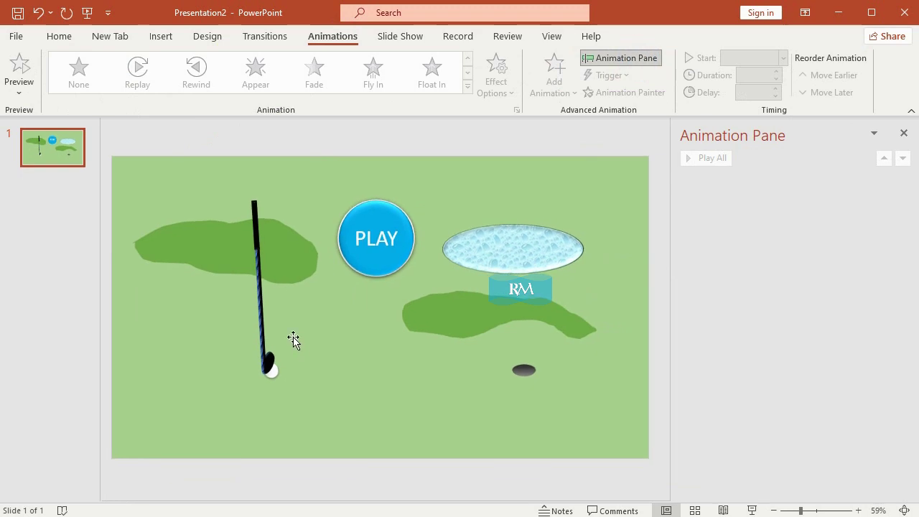
Add a Spin emphasis effect to the golf club
{"action": "left_click", "coordinate": [259, 291]}
{"action": "left_click", "coordinate": [257, 286]}
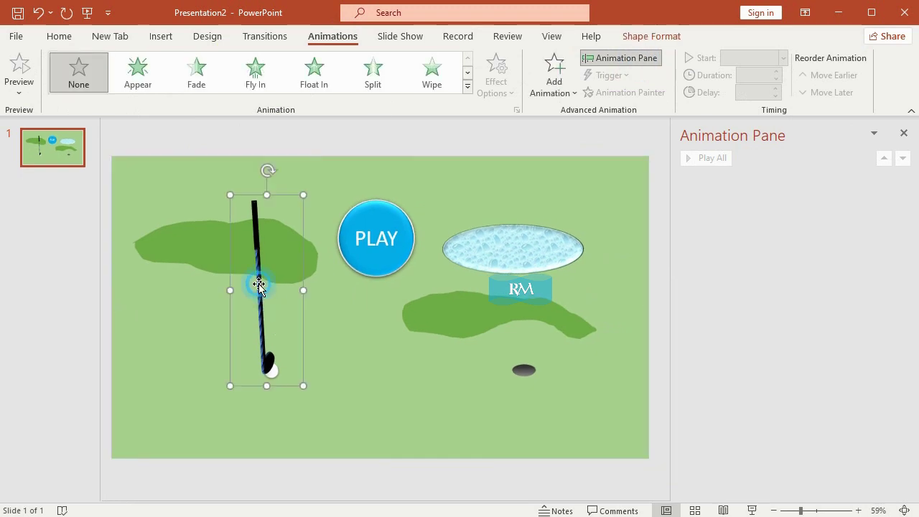
{"action": "left_click", "coordinate": [565, 88]}
{"action": "left_click", "coordinate": [623, 442]}
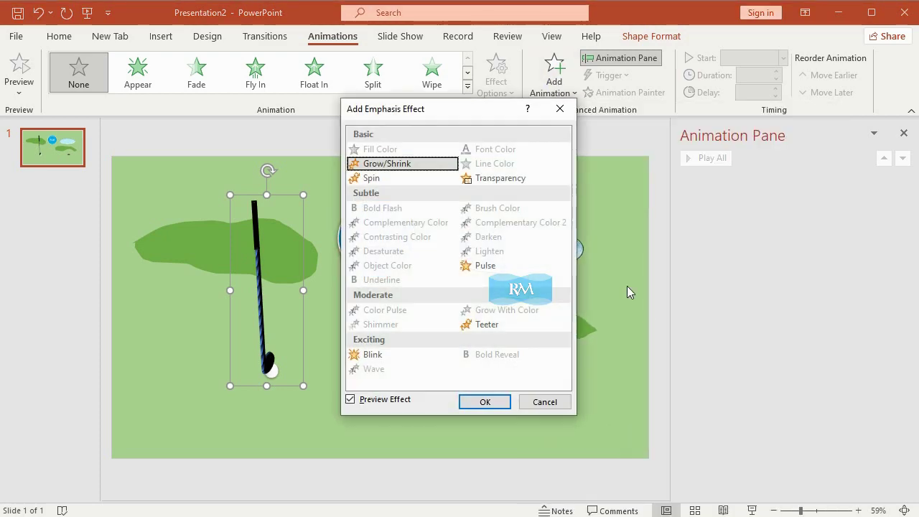
{"action": "left_click", "coordinate": [405, 178]}
{"action": "left_click", "coordinate": [491, 399]}
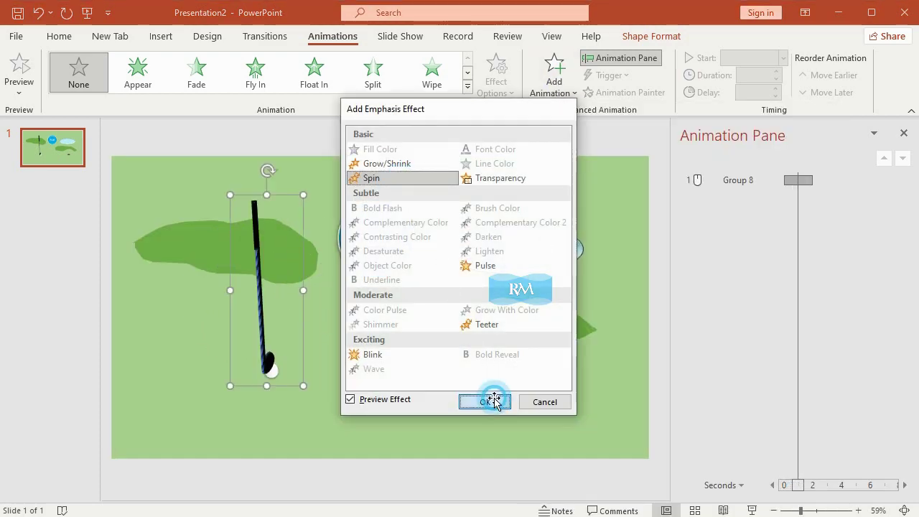
Set the club's Spin to trigger on clicking the PLAY button (Oval 20)
{"action": "left_click", "coordinate": [902, 180]}
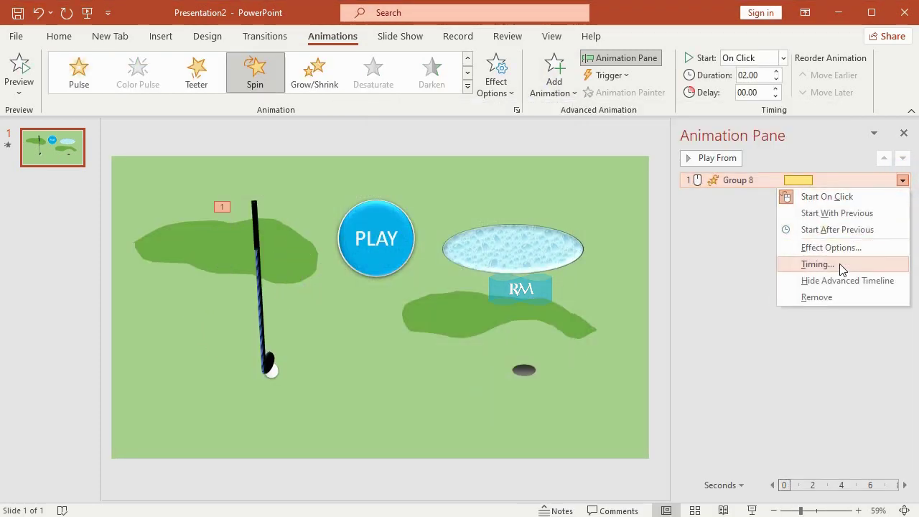
{"action": "left_click", "coordinate": [838, 264]}
{"action": "left_click", "coordinate": [370, 257]}
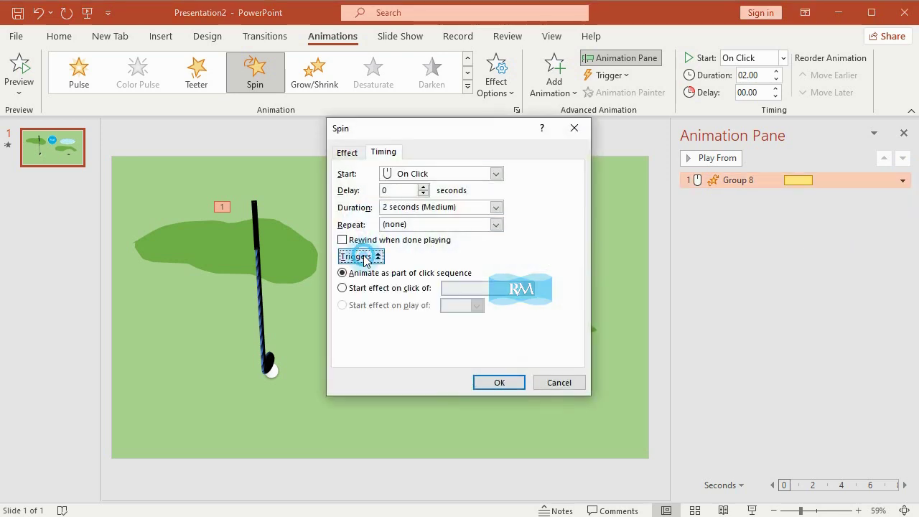
{"action": "left_click", "coordinate": [381, 289]}
{"action": "left_click", "coordinate": [497, 288]}
{"action": "scroll", "coordinate": [503, 331], "scroll_direction": "down", "scroll_amount": 2}
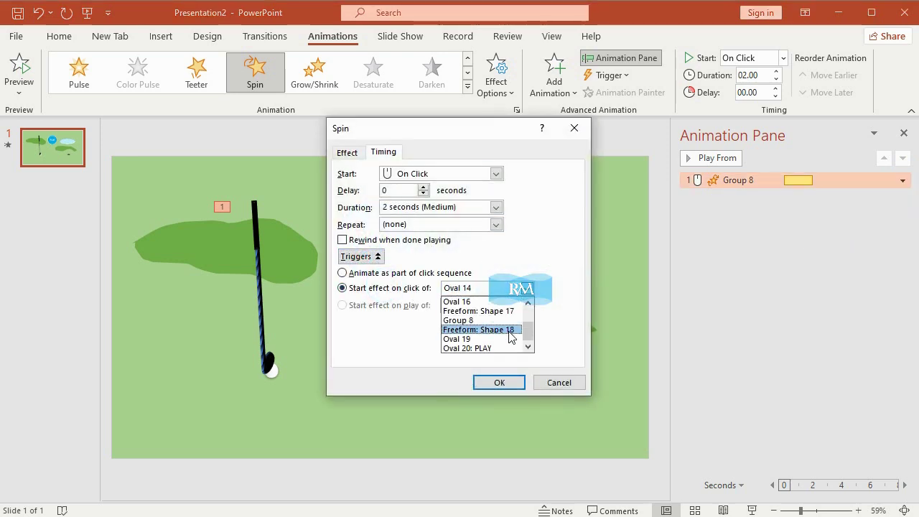
{"action": "left_click", "coordinate": [494, 350]}
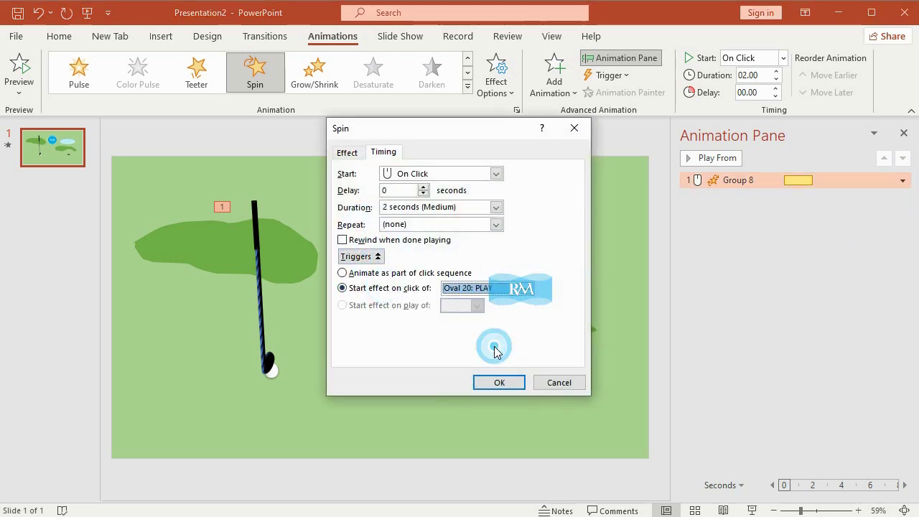
Set the Spin to a custom 25° clockwise with Auto-reverse
{"action": "left_click", "coordinate": [350, 152]}
{"action": "left_click", "coordinate": [440, 190]}
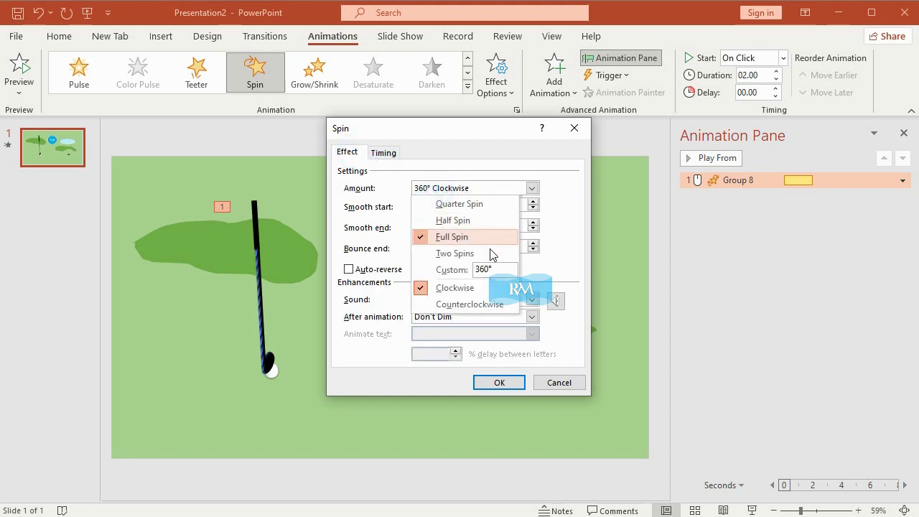
{"action": "left_click", "coordinate": [440, 271]}
{"action": "type", "text": "25"}
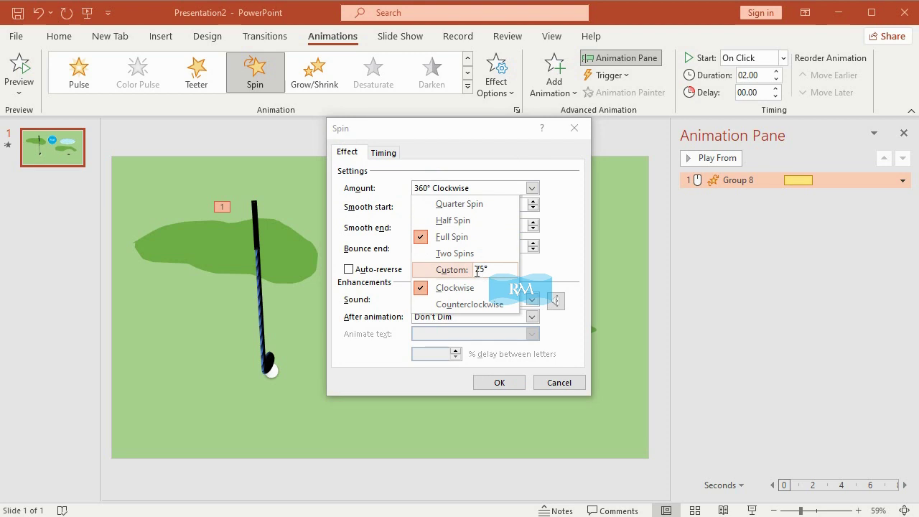
{"action": "type", "text": "25"}
{"action": "key", "text": "Return"}
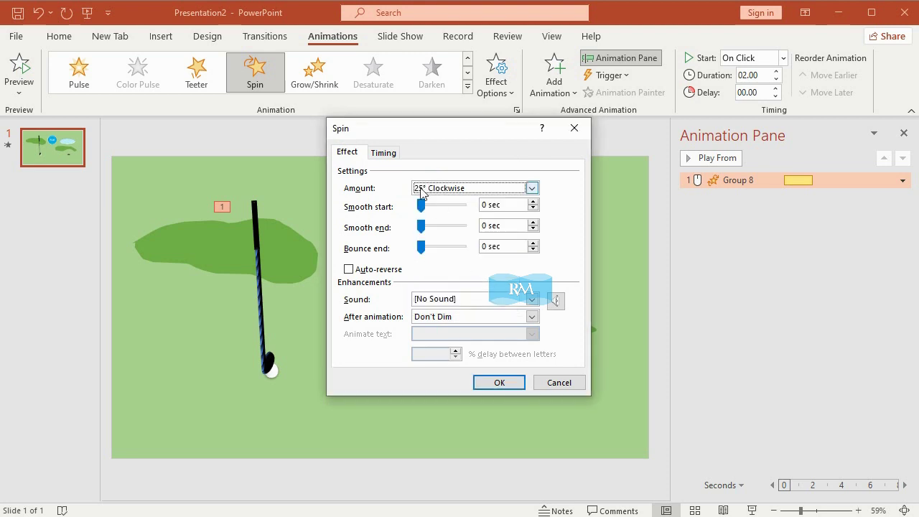
{"action": "left_click", "coordinate": [350, 270]}
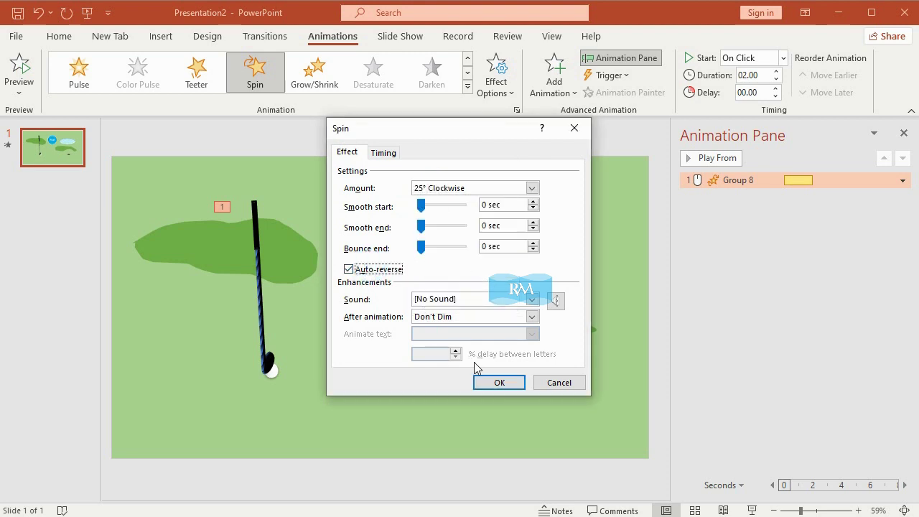
{"action": "left_click", "coordinate": [496, 382]}
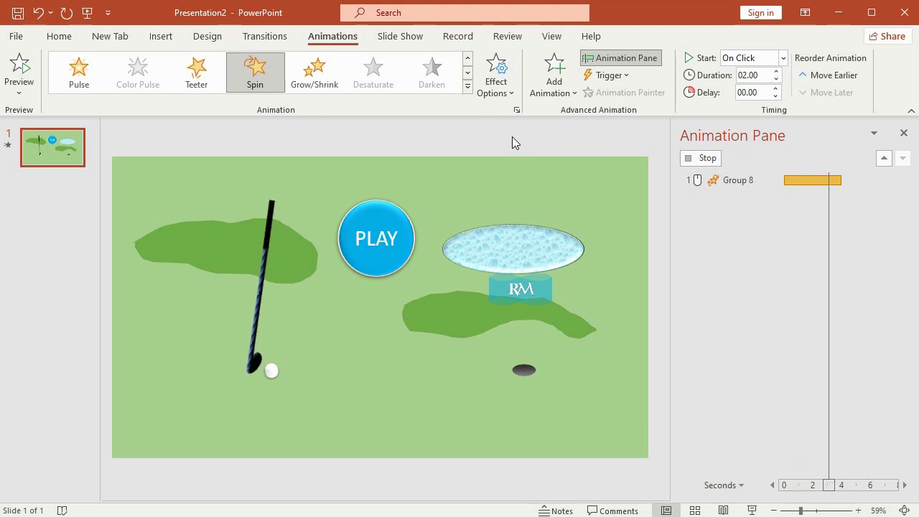
Give the golf ball a Right motion path ending just short of the hole
{"action": "left_click", "coordinate": [272, 367]}
{"action": "left_click", "coordinate": [554, 79]}
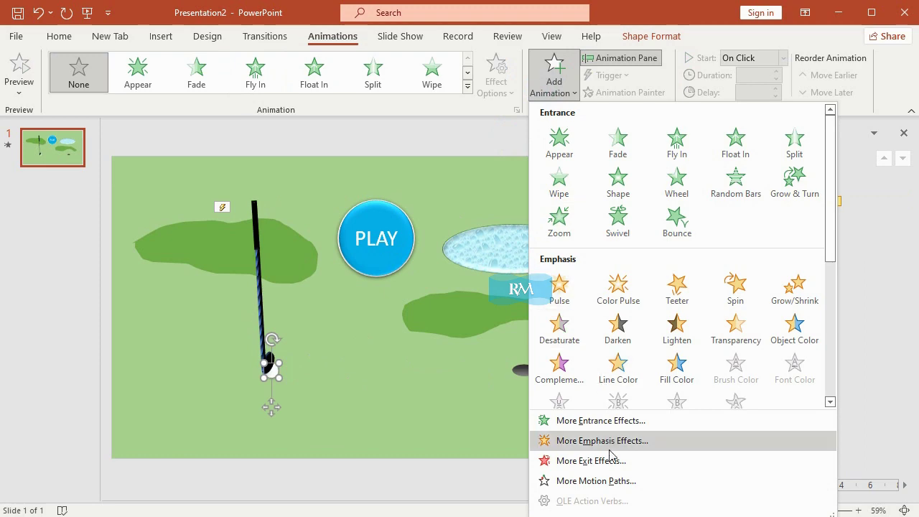
{"action": "left_click", "coordinate": [618, 480]}
{"action": "left_click", "coordinate": [489, 365]}
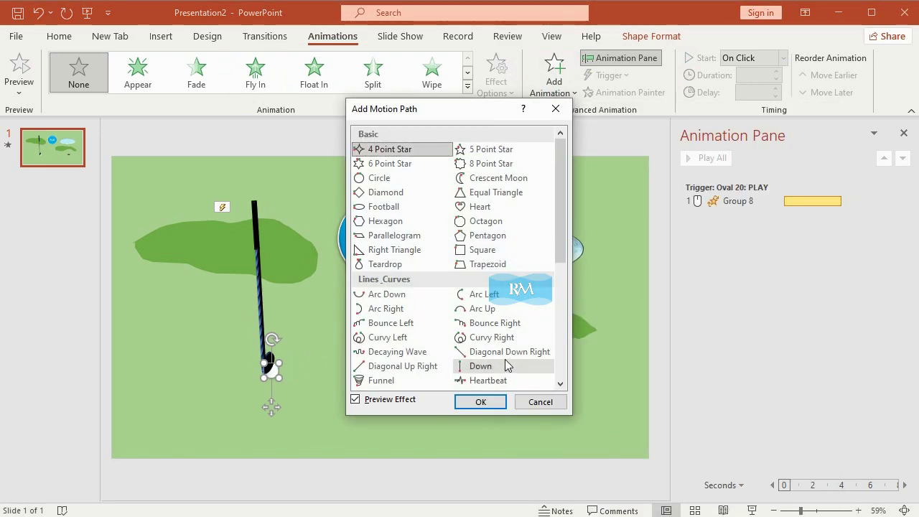
{"action": "scroll", "coordinate": [488, 365], "scroll_direction": "down", "scroll_amount": 1}
{"action": "left_click", "coordinate": [489, 351]}
{"action": "left_click", "coordinate": [480, 402]}
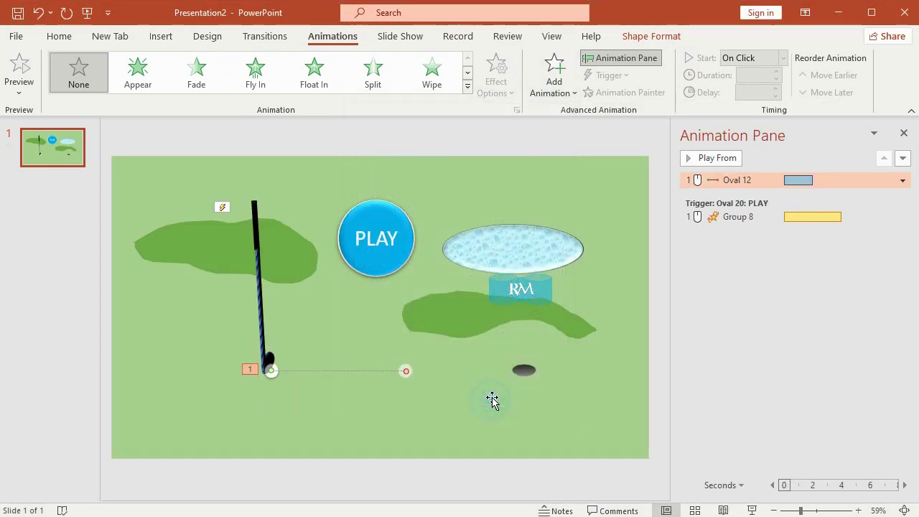
{"action": "left_click_drag", "start_coordinate": [405, 371], "coordinate": [498, 371]}
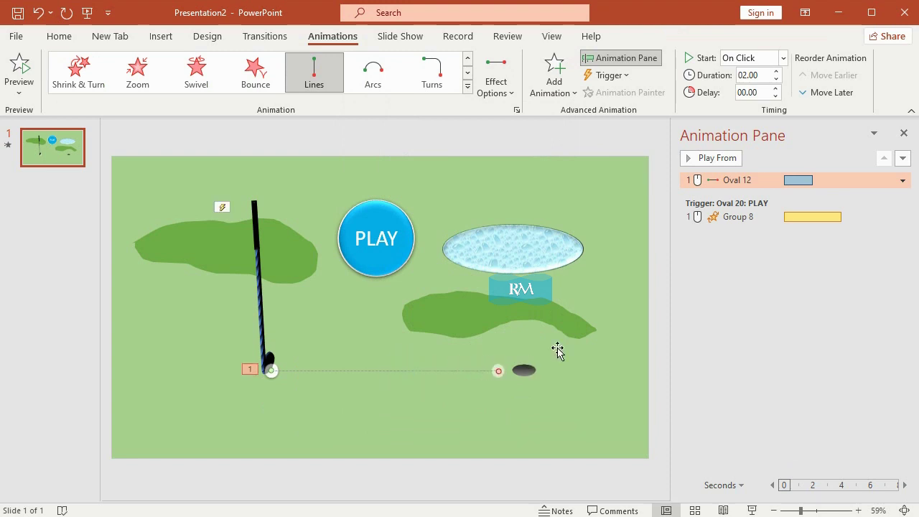
Trigger the ball's motion from the PLAY button, starting After Previous
{"action": "left_click", "coordinate": [902, 180]}
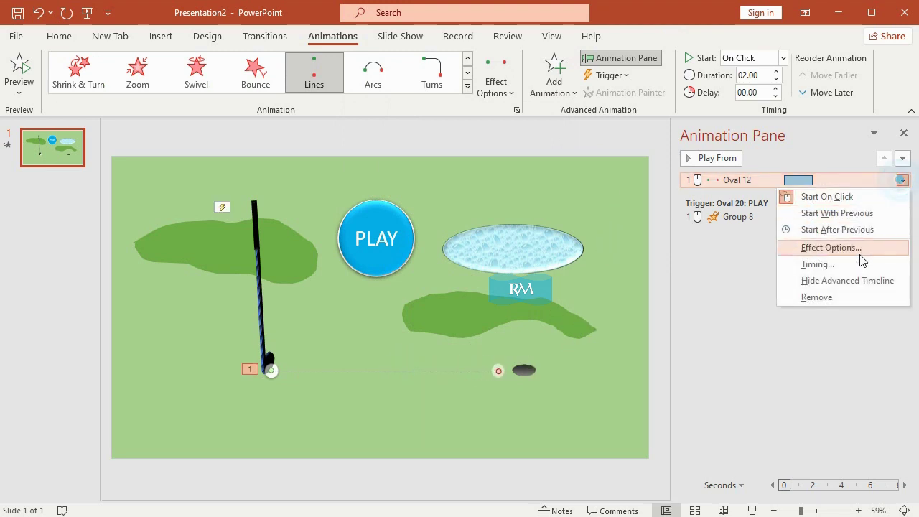
{"action": "left_click", "coordinate": [854, 257]}
{"action": "left_click", "coordinate": [377, 257]}
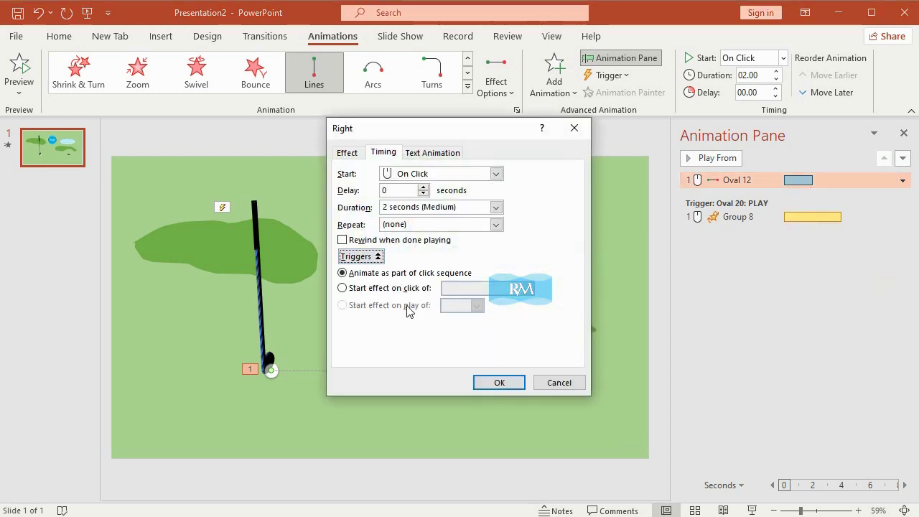
{"action": "left_click", "coordinate": [410, 288]}
{"action": "left_click", "coordinate": [466, 288]}
{"action": "scroll", "coordinate": [480, 337], "scroll_direction": "down", "scroll_amount": 1}
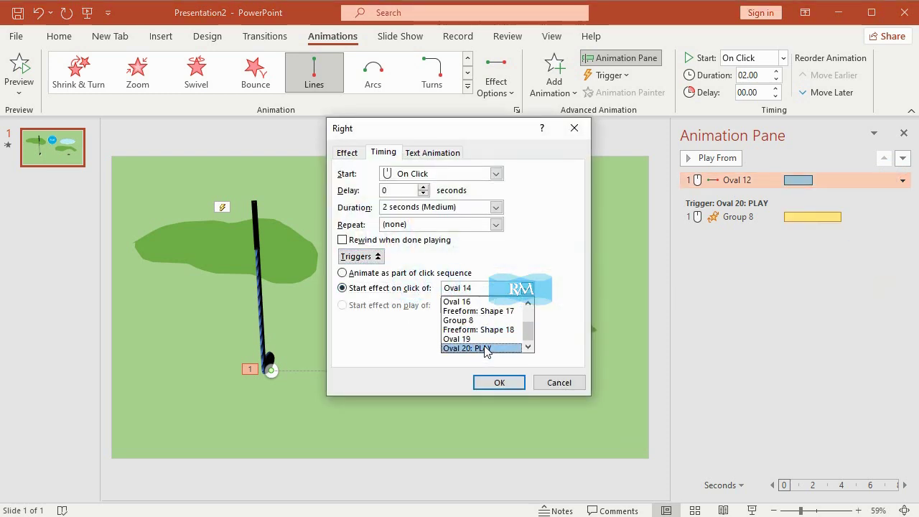
{"action": "left_click", "coordinate": [485, 349]}
{"action": "left_click", "coordinate": [470, 173]}
{"action": "left_click", "coordinate": [449, 212]}
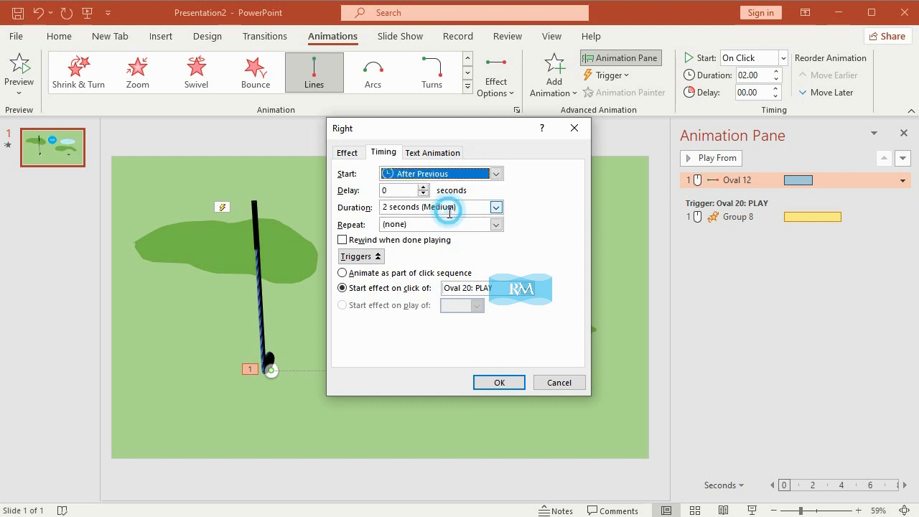
Give the ball's motion path a 2-second smooth end so it slows to a stop
{"action": "left_click", "coordinate": [349, 153]}
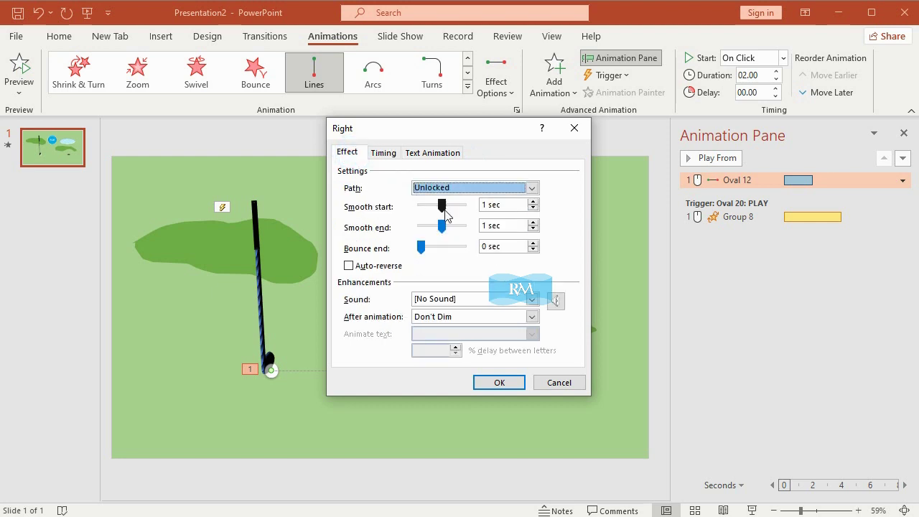
{"action": "mouse_move", "coordinate": [444, 208]}
{"action": "left_mouse_down"}
{"action": "mouse_move", "coordinate": [421, 207]}
{"action": "mouse_move", "coordinate": [463, 227]}
{"action": "left_mouse_up"}
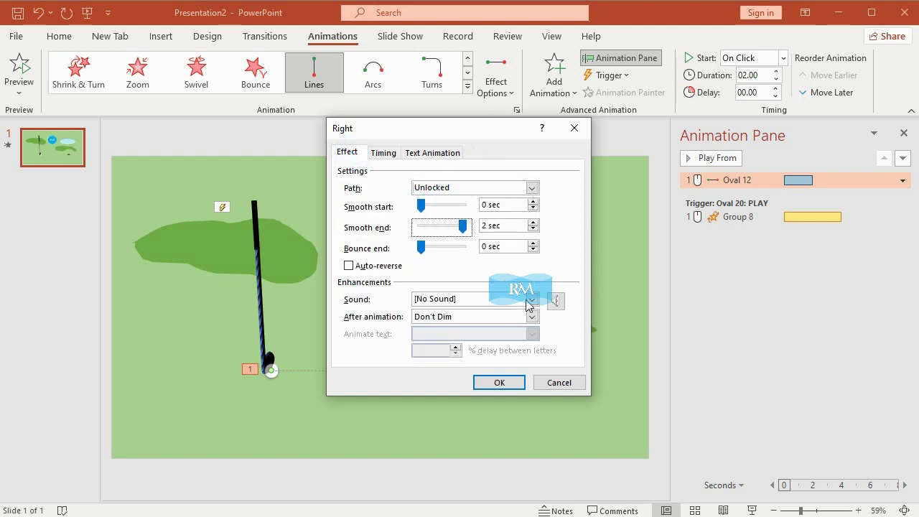
{"action": "left_click", "coordinate": [517, 382]}
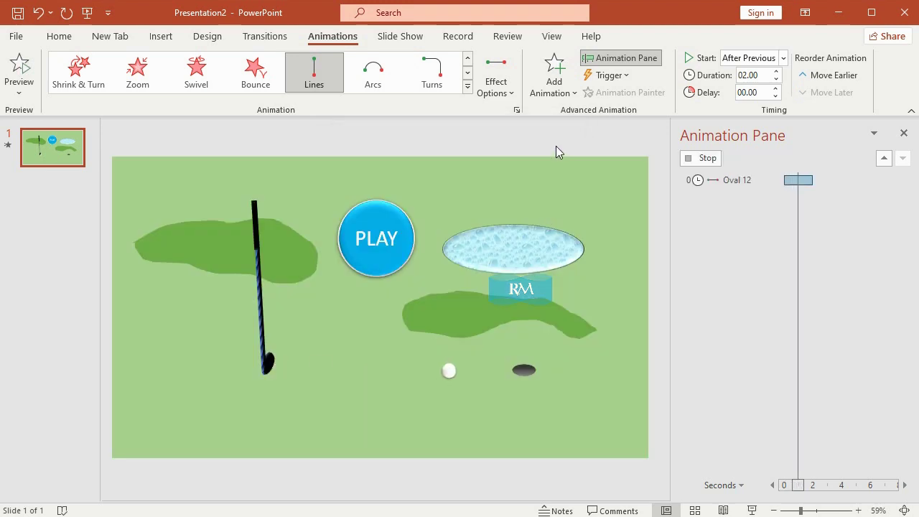
{"action": "left_click", "coordinate": [538, 397]}
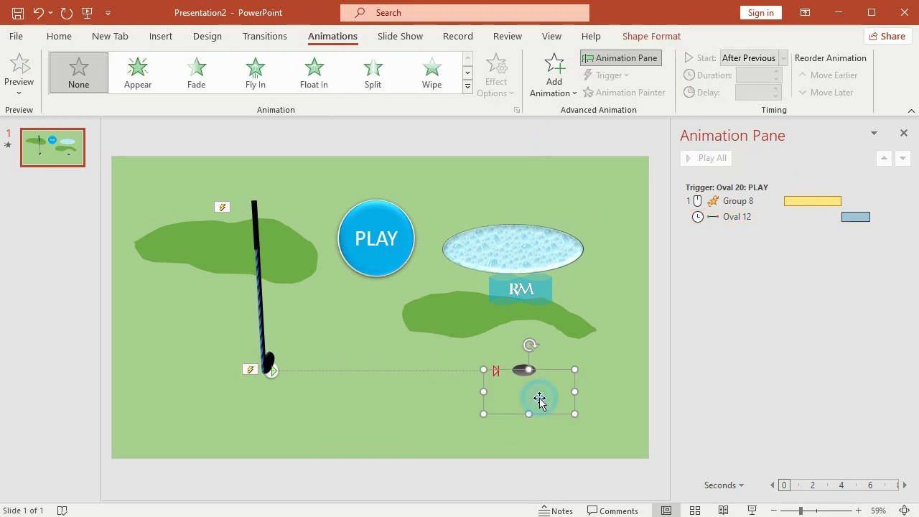
{"action": "left_click", "coordinate": [500, 137]}
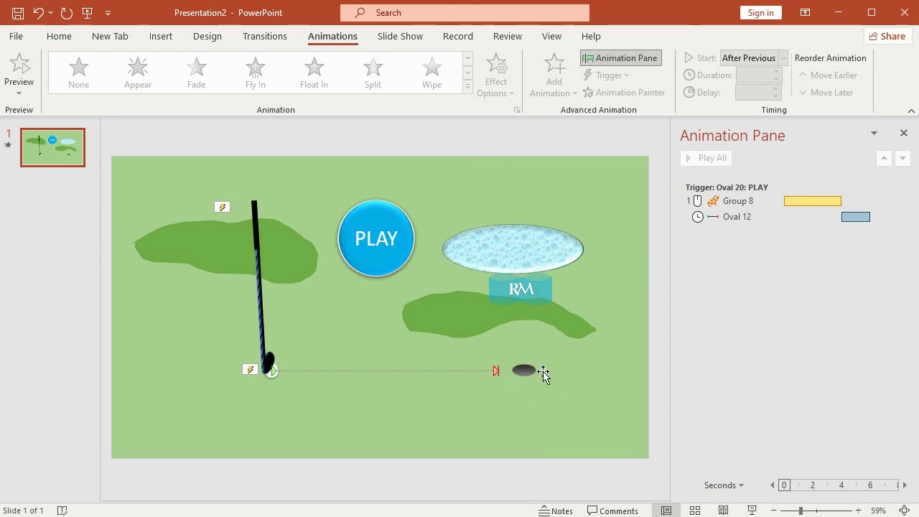
Add a Bounce Right motion path to the golf ball (Oval 12) from More Motion Paths
{"action": "left_click", "coordinate": [271, 373]}
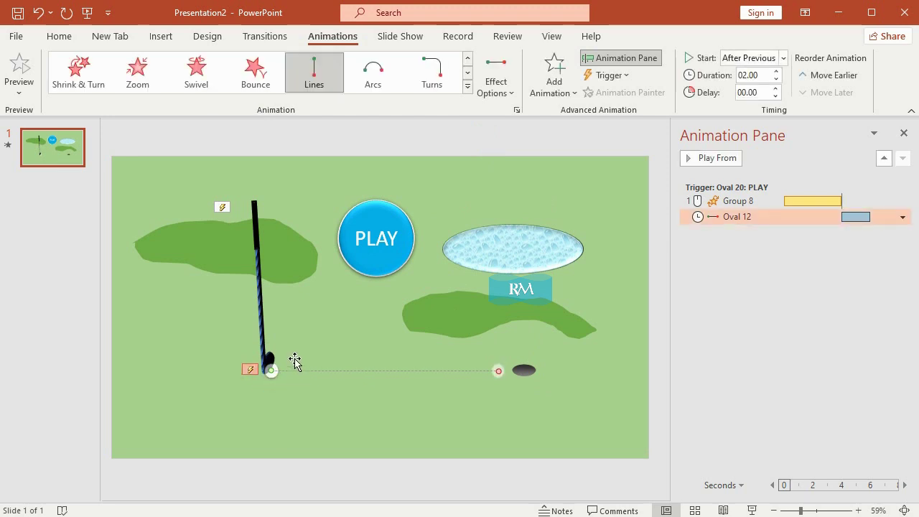
{"action": "left_click", "coordinate": [164, 39]}
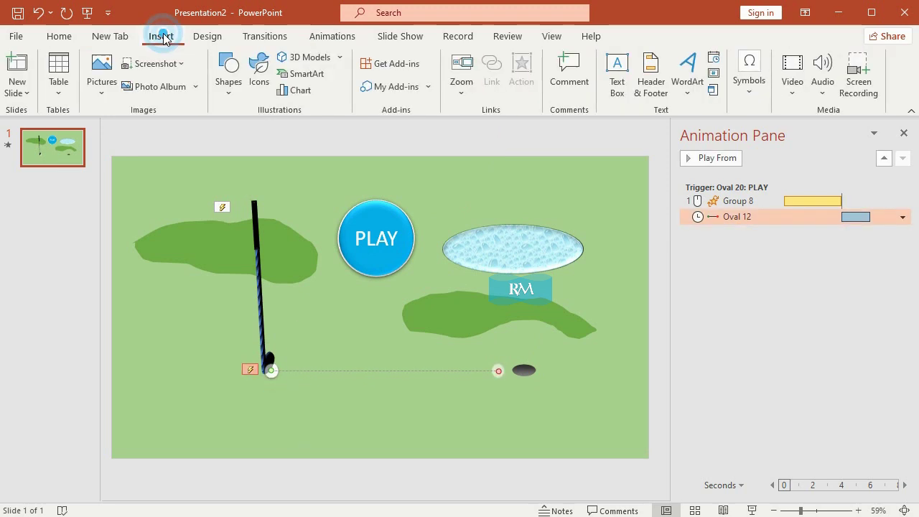
{"action": "left_click", "coordinate": [230, 98]}
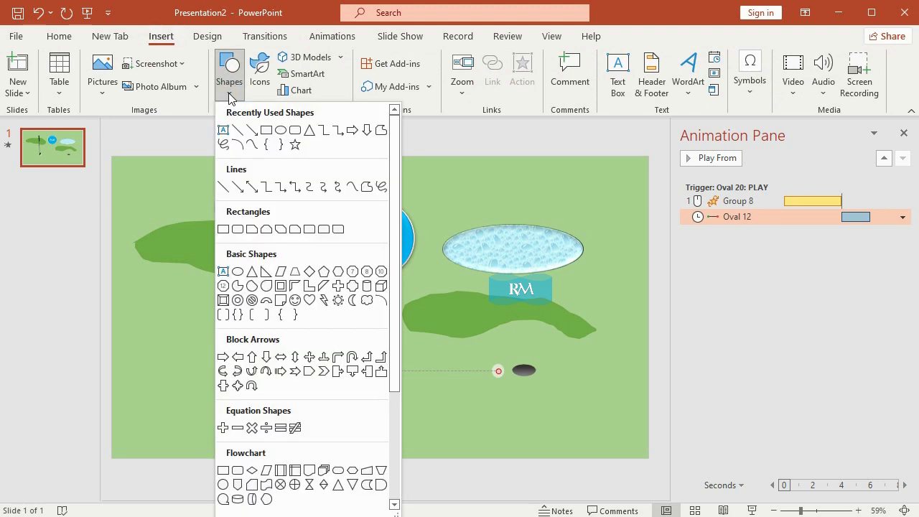
{"action": "left_click", "coordinate": [336, 36]}
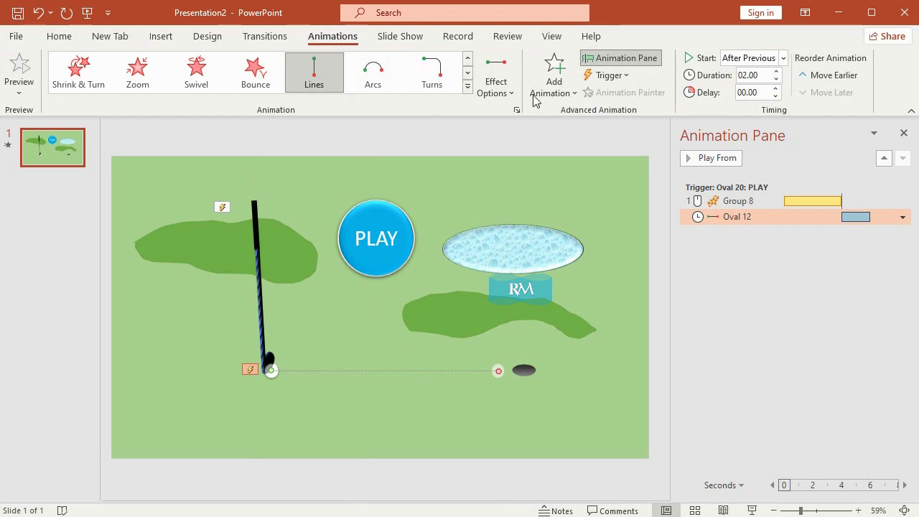
{"action": "left_click", "coordinate": [545, 86]}
{"action": "left_click", "coordinate": [616, 485]}
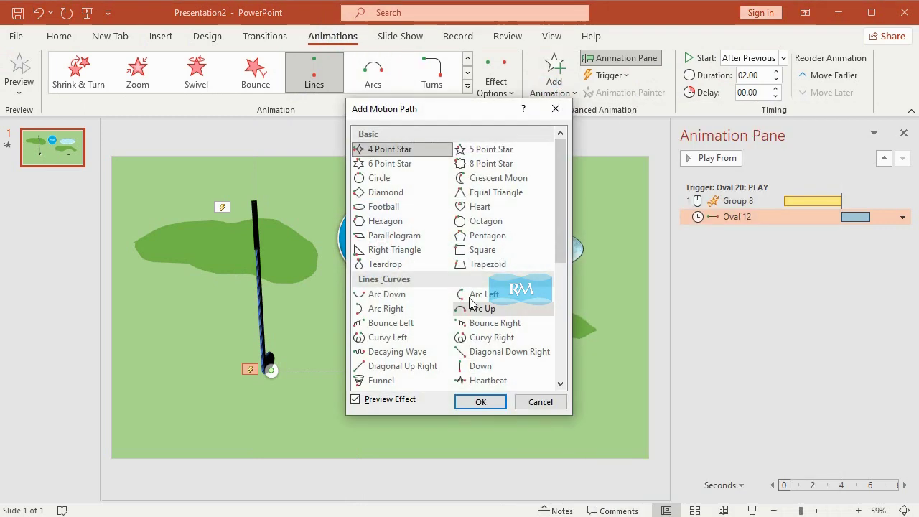
{"action": "scroll", "coordinate": [431, 330], "scroll_direction": "down", "scroll_amount": 1}
{"action": "scroll", "coordinate": [414, 332], "scroll_direction": "down", "scroll_amount": 1}
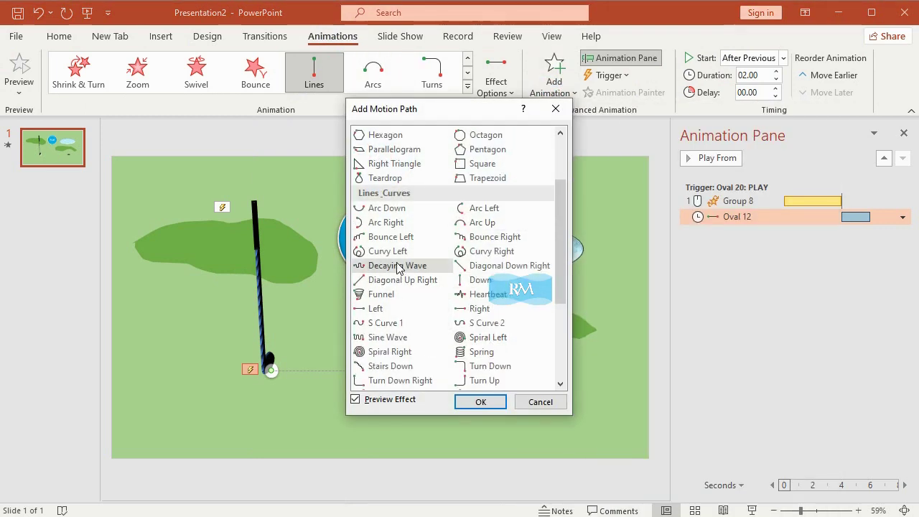
{"action": "left_click", "coordinate": [474, 237]}
{"action": "left_click", "coordinate": [493, 401]}
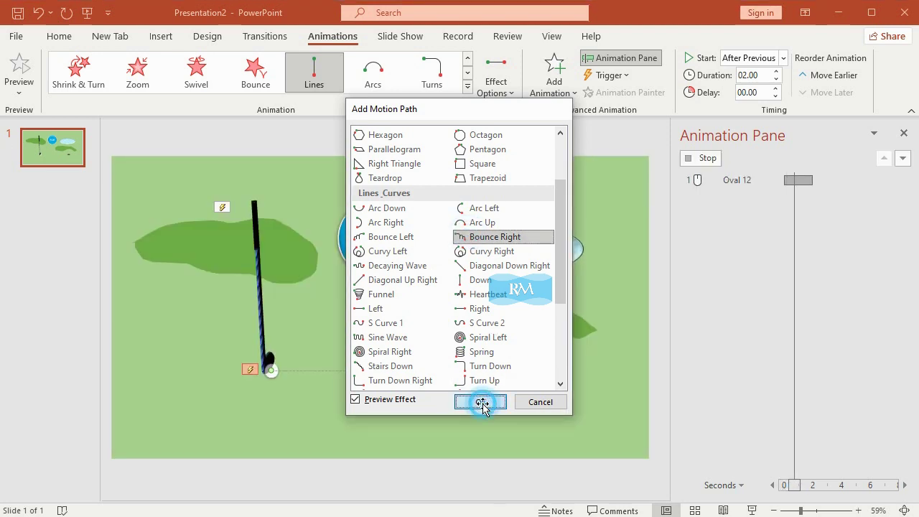
Move the bounce path up near the slide top and enter Edit Points mode
{"action": "left_click_drag", "start_coordinate": [322, 366], "coordinate": [455, 168]}
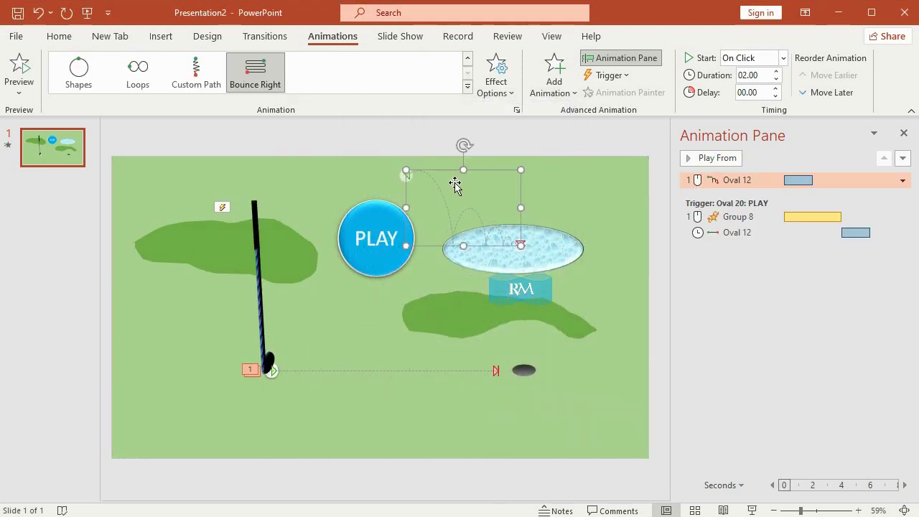
{"action": "right_click", "coordinate": [481, 173]}
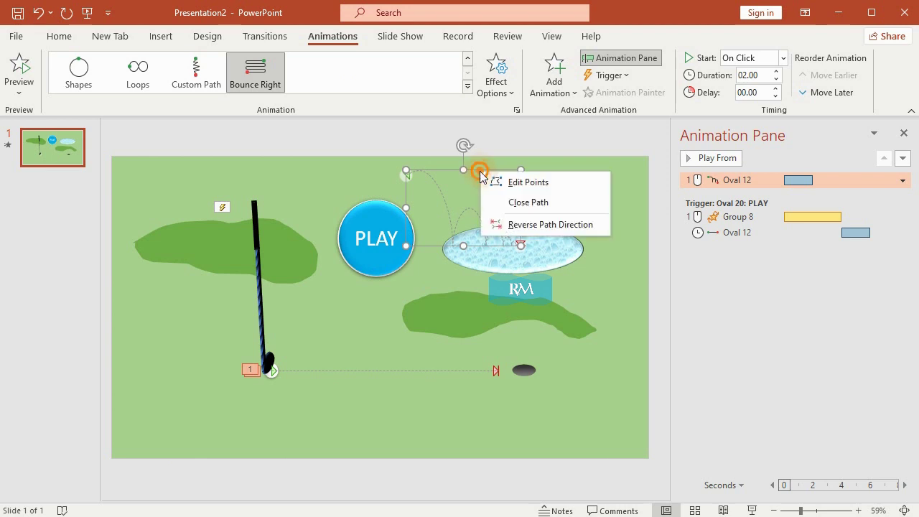
{"action": "left_click", "coordinate": [527, 183]}
Delete the first extra bounce vertices from the path with Delete Point
{"action": "right_click", "coordinate": [521, 246]}
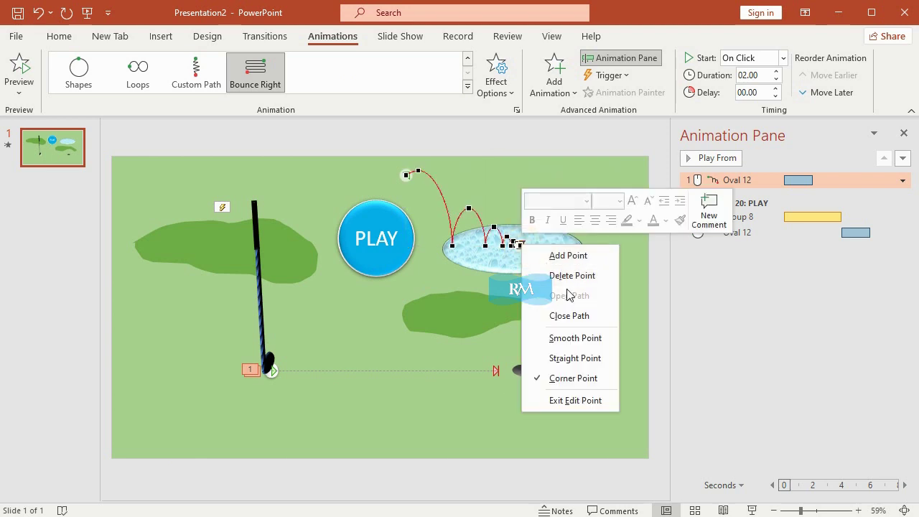
{"action": "left_click", "coordinate": [580, 278]}
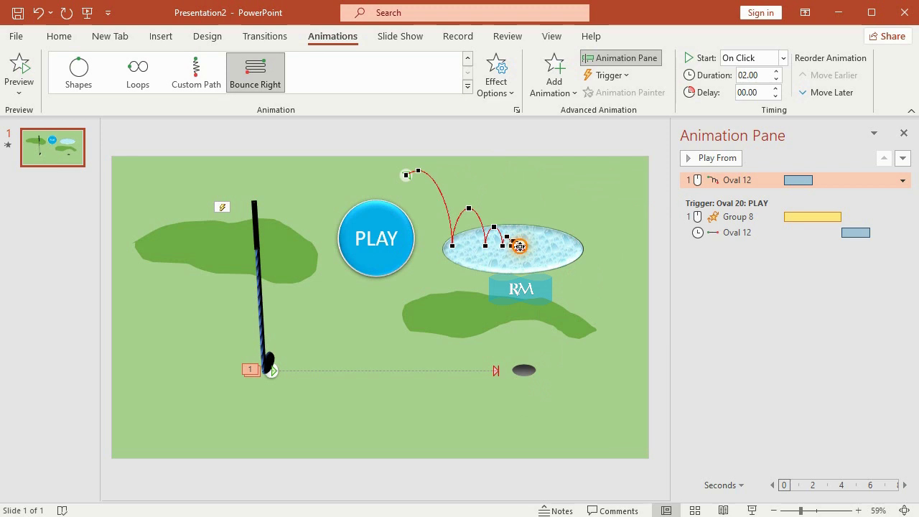
{"action": "right_click", "coordinate": [520, 247]}
{"action": "left_click", "coordinate": [584, 277]}
{"action": "right_click", "coordinate": [520, 245]}
{"action": "left_click", "coordinate": [561, 276]}
{"action": "right_click", "coordinate": [519, 246]}
{"action": "left_click", "coordinate": [564, 274]}
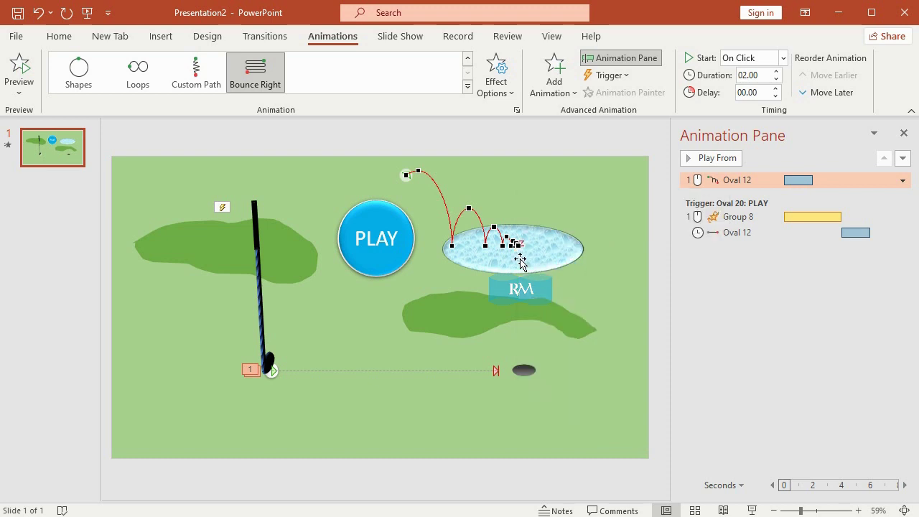
{"action": "right_click", "coordinate": [517, 246]}
{"action": "left_click", "coordinate": [565, 275]}
{"action": "right_click", "coordinate": [517, 245]}
{"action": "left_click", "coordinate": [550, 278]}
{"action": "right_click", "coordinate": [516, 246]}
{"action": "left_click", "coordinate": [555, 280]}
{"action": "right_click", "coordinate": [516, 245]}
{"action": "left_click", "coordinate": [546, 271]}
Delete the remaining extra vertices until a single falling arc remains
{"action": "right_click", "coordinate": [517, 247]}
{"action": "left_click", "coordinate": [550, 273]}
{"action": "right_click", "coordinate": [511, 242]}
{"action": "left_click", "coordinate": [546, 272]}
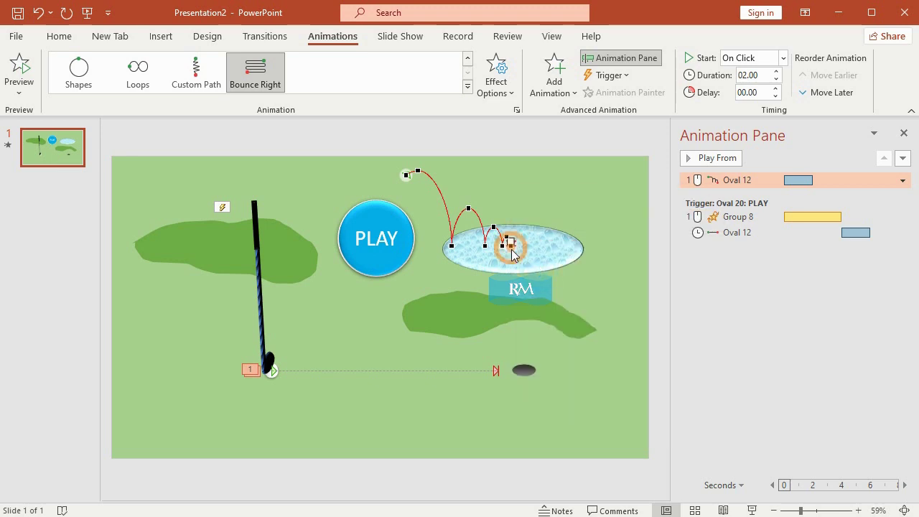
{"action": "right_click", "coordinate": [512, 247]}
{"action": "left_click", "coordinate": [546, 273]}
{"action": "right_click", "coordinate": [503, 245]}
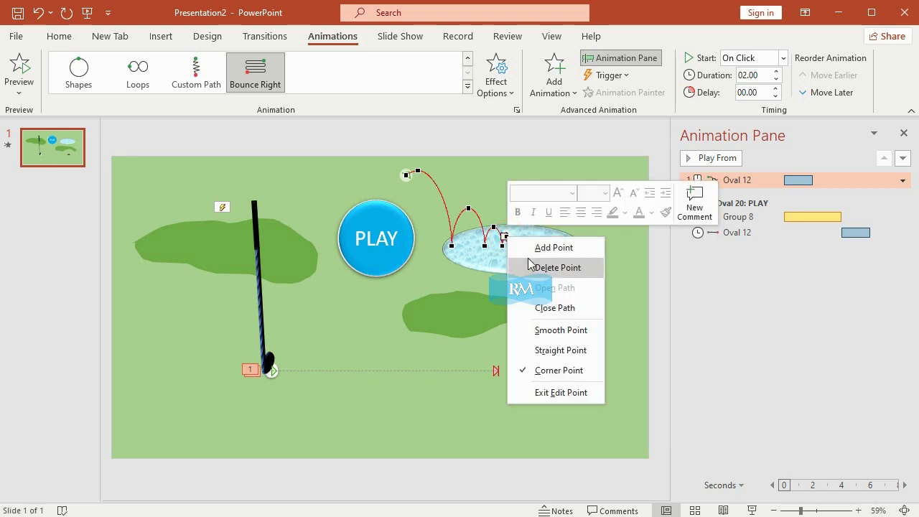
{"action": "left_click", "coordinate": [535, 267]}
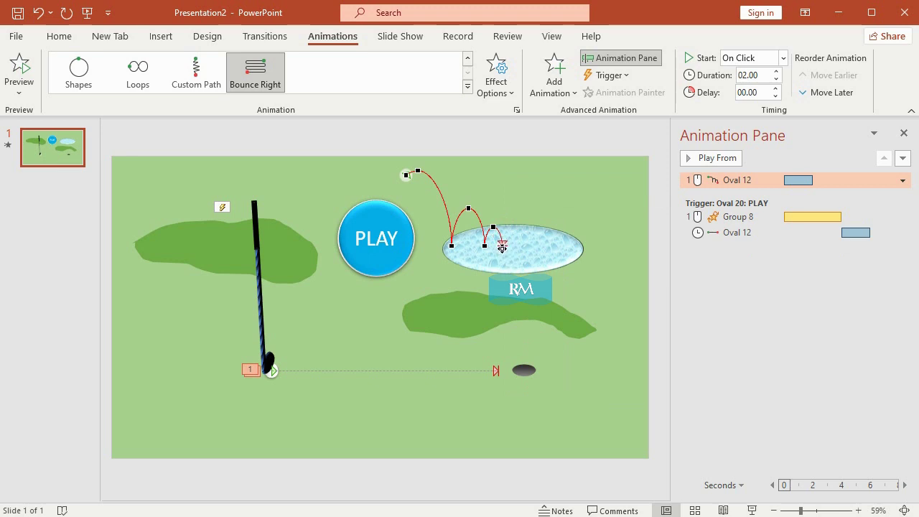
{"action": "right_click", "coordinate": [502, 248]}
{"action": "left_click", "coordinate": [535, 278]}
{"action": "right_click", "coordinate": [493, 229]}
{"action": "left_click", "coordinate": [544, 259]}
{"action": "right_click", "coordinate": [486, 245]}
{"action": "left_click", "coordinate": [535, 275]}
{"action": "right_click", "coordinate": [466, 208]}
{"action": "left_click", "coordinate": [509, 238]}
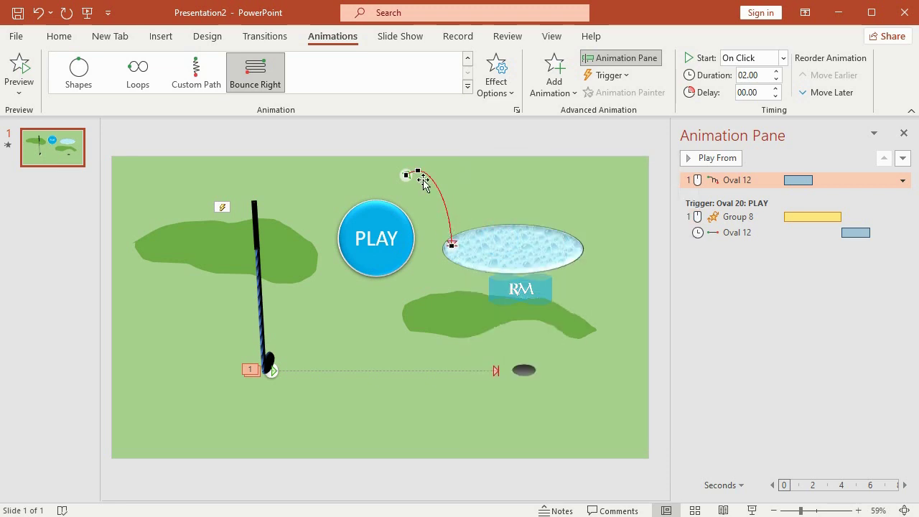
Move the trimmed bounce path down beside the hole, shorten it and reshape its end into the hole
{"action": "left_click", "coordinate": [474, 142]}
{"action": "left_click", "coordinate": [430, 181]}
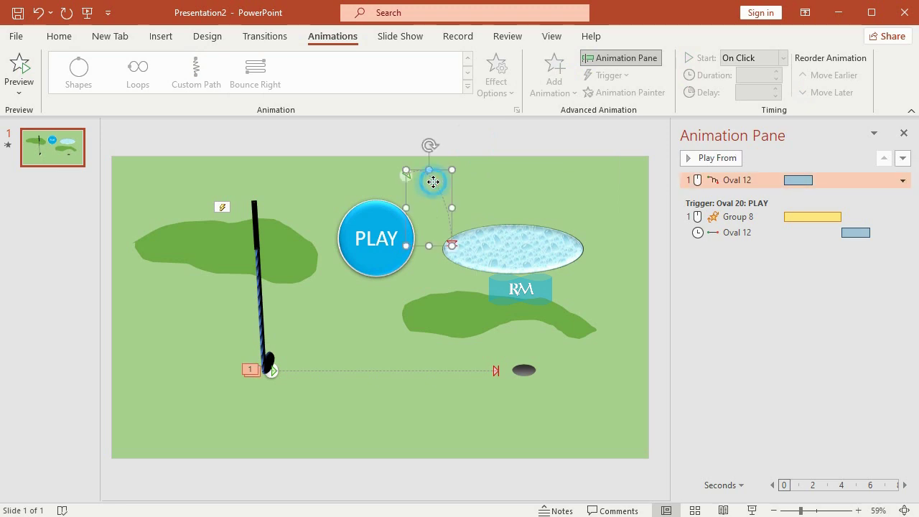
{"action": "left_click_drag", "start_coordinate": [432, 171], "coordinate": [537, 366]}
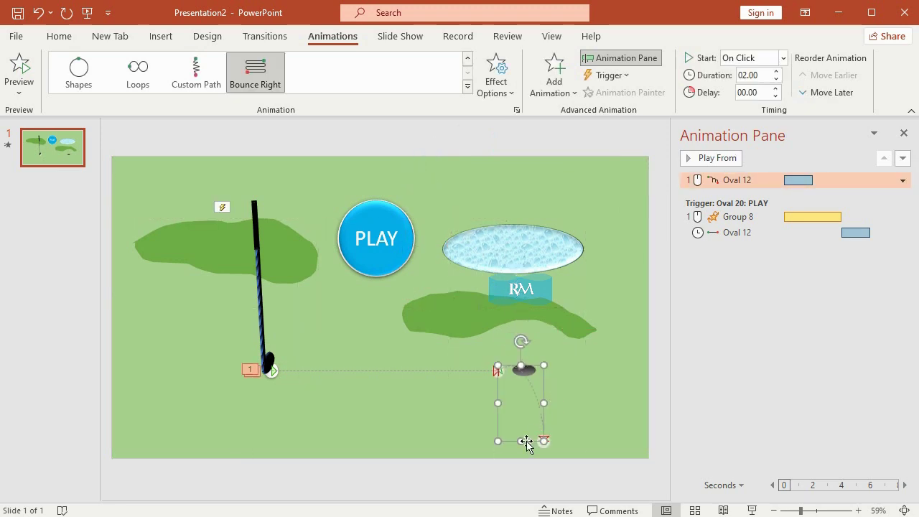
{"action": "left_click_drag", "start_coordinate": [521, 440], "coordinate": [521, 382]}
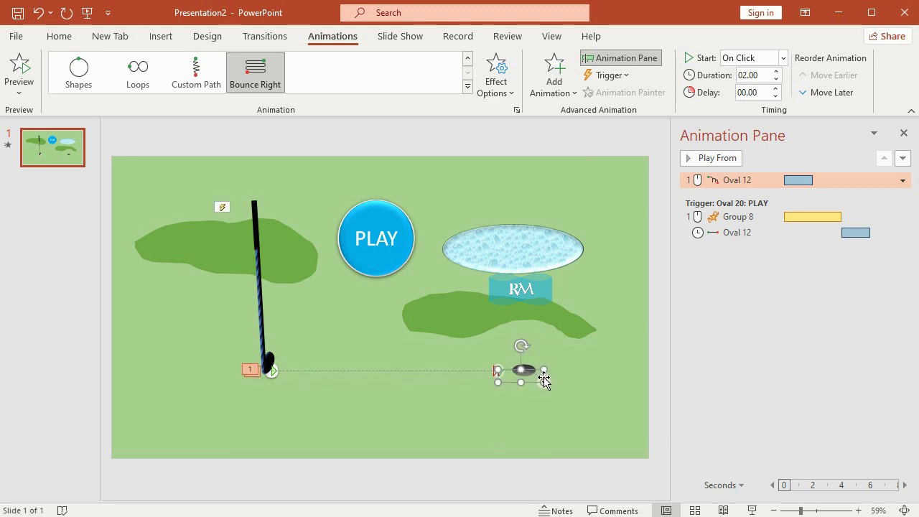
{"action": "right_click", "coordinate": [536, 370]}
{"action": "left_click", "coordinate": [567, 381]}
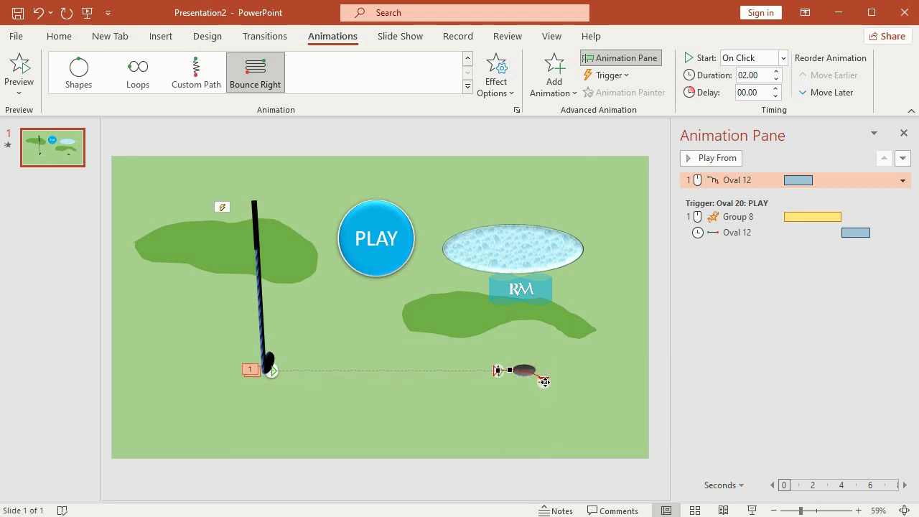
{"action": "left_click_drag", "start_coordinate": [545, 382], "coordinate": [524, 377]}
Nudge the ball and its motion paths up slightly with the Up arrow twice
{"action": "left_click", "coordinate": [410, 147]}
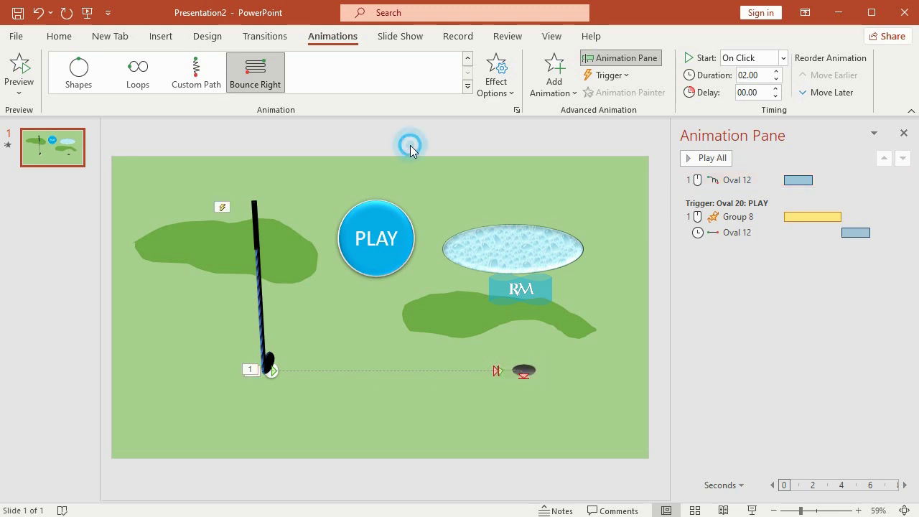
{"action": "left_click", "coordinate": [266, 228]}
{"action": "left_click_drag", "start_coordinate": [218, 124], "coordinate": [297, 429]}
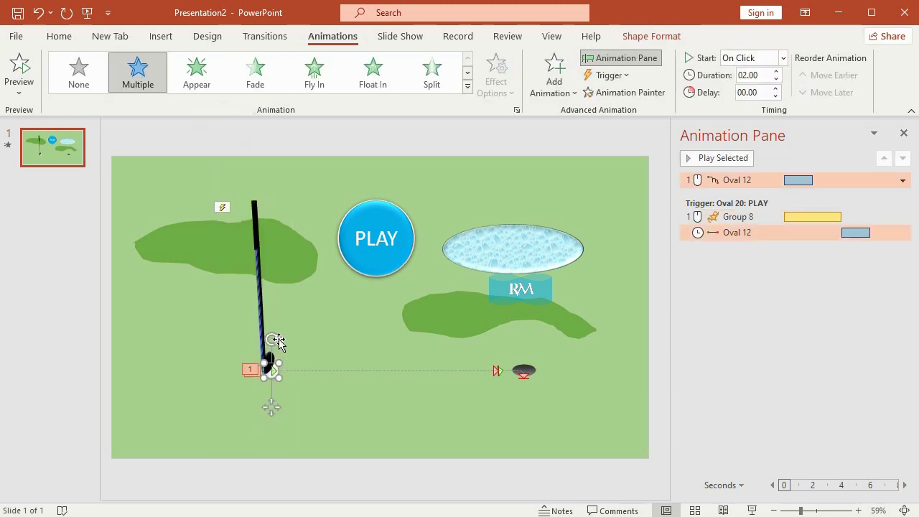
{"action": "key", "text": "Up"}
{"action": "key", "text": "Up"}
{"action": "key", "text": "Up"}
{"action": "key", "text": "Up"}
{"action": "key", "text": "Up"}
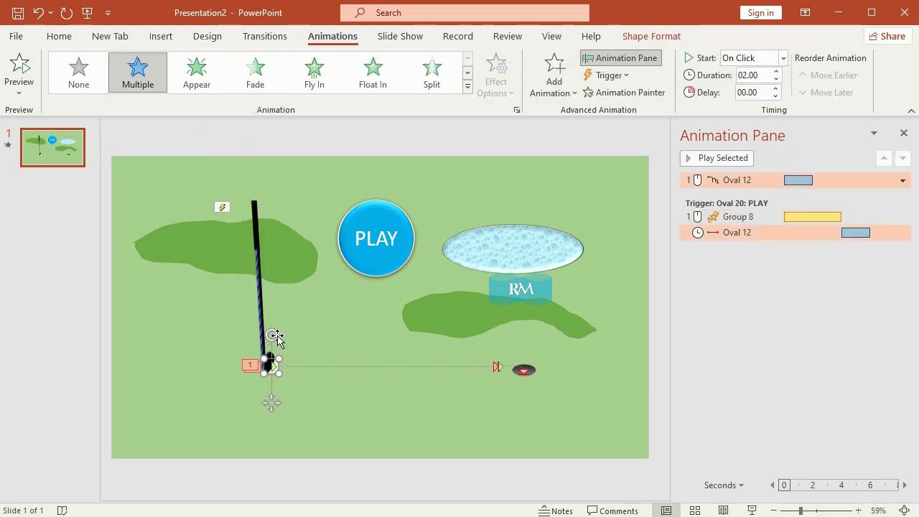
{"action": "key", "text": "Up"}
{"action": "key", "text": "Up"}
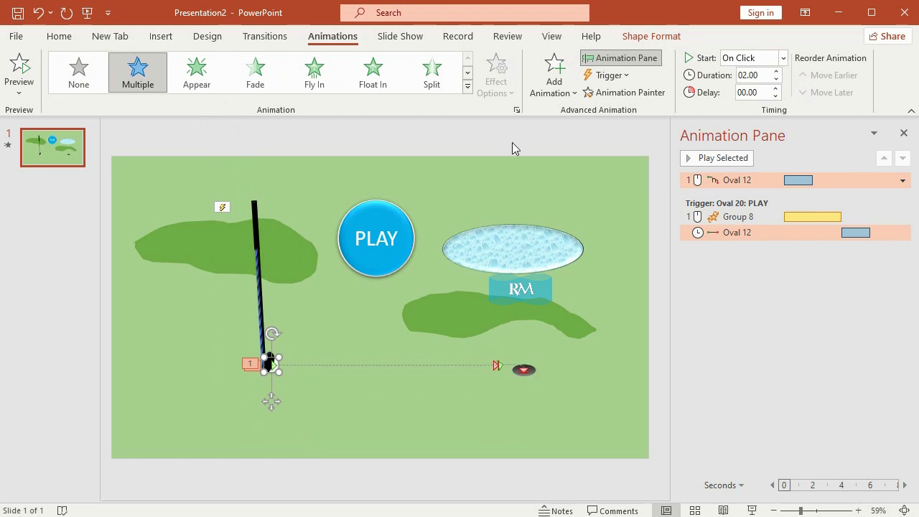
Drag the bounce path so it lands exactly on the hole, then reselect it
{"action": "left_click", "coordinate": [512, 143]}
{"action": "left_click", "coordinate": [523, 371]}
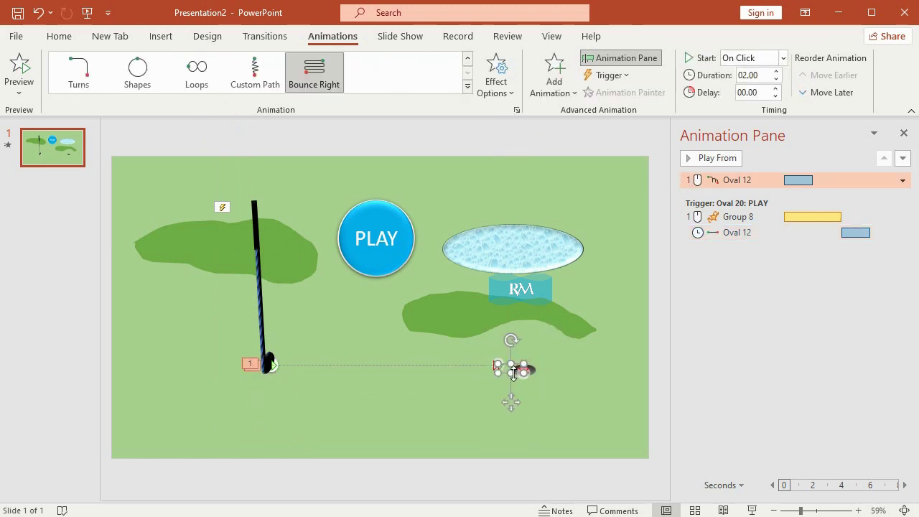
{"action": "mouse_move", "coordinate": [513, 372]}
{"action": "left_mouse_down"}
{"action": "mouse_move", "coordinate": [511, 386]}
{"action": "mouse_move", "coordinate": [537, 382]}
{"action": "left_mouse_up"}
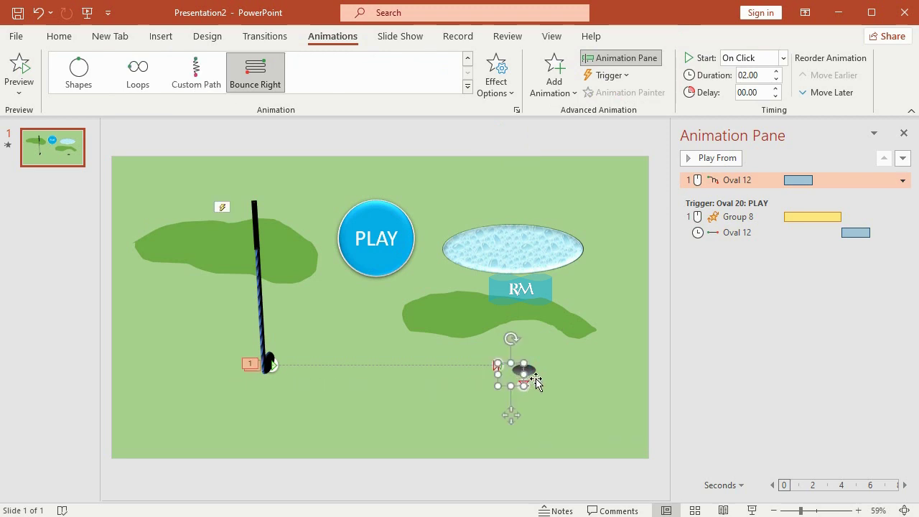
{"action": "left_click", "coordinate": [528, 153]}
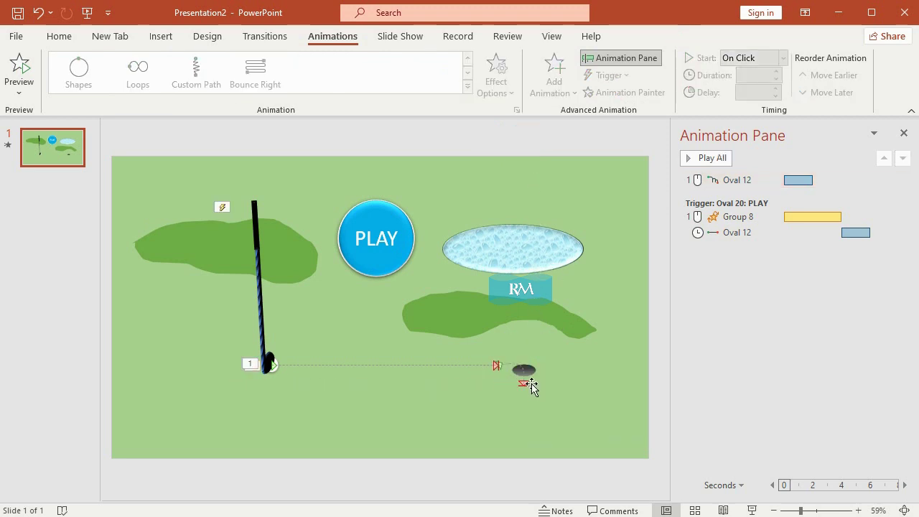
{"action": "left_click", "coordinate": [499, 367]}
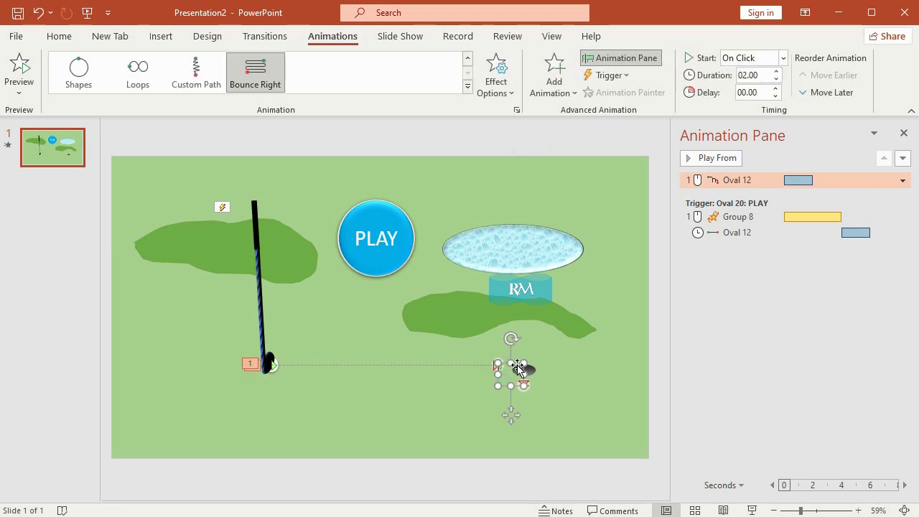
Set the bounce to trigger on Oval 20: PLAY, start With Previous, with a 1.8-second delay
{"action": "left_click", "coordinate": [901, 181]}
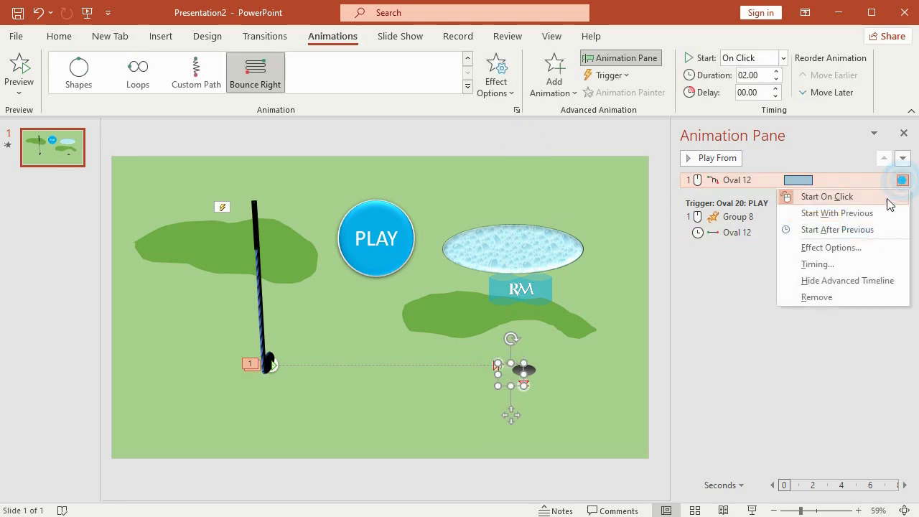
{"action": "left_click", "coordinate": [854, 262]}
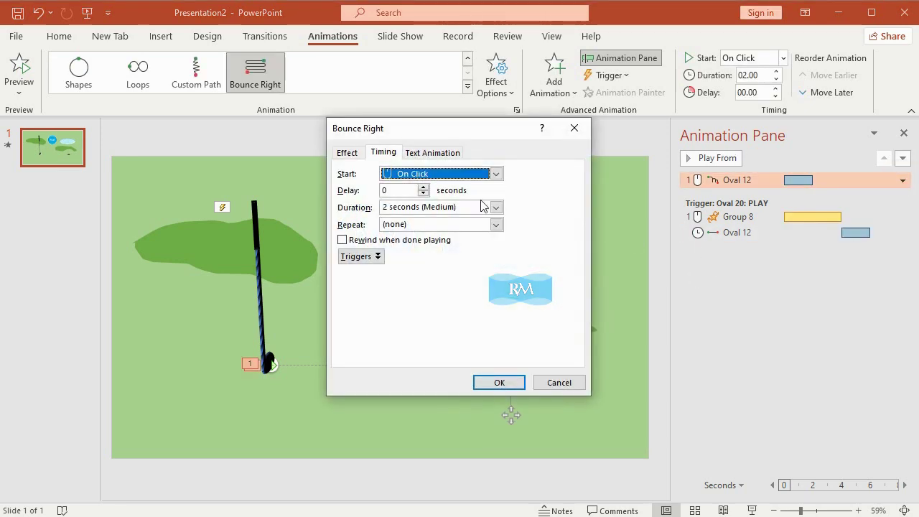
{"action": "left_click", "coordinate": [364, 256]}
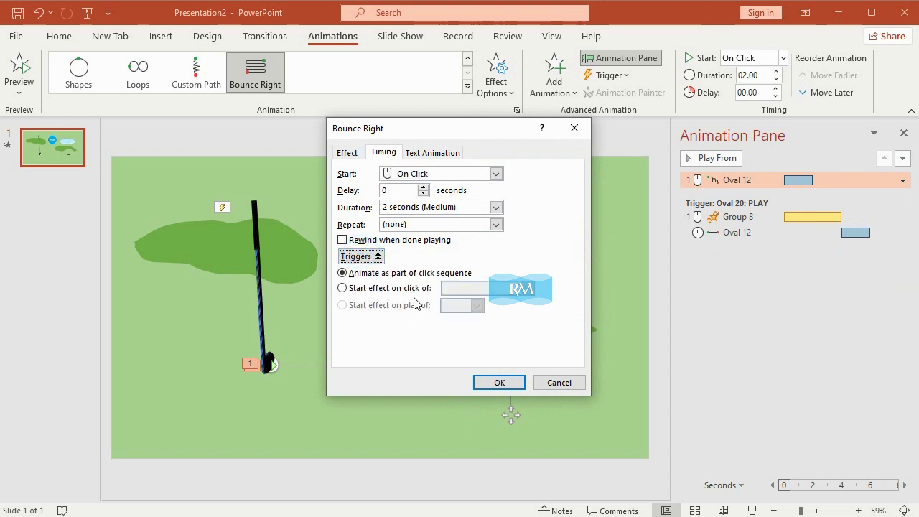
{"action": "left_click", "coordinate": [388, 288]}
{"action": "left_click", "coordinate": [467, 288]}
{"action": "scroll", "coordinate": [488, 327], "scroll_direction": "down", "scroll_amount": 2}
{"action": "left_click", "coordinate": [492, 349]}
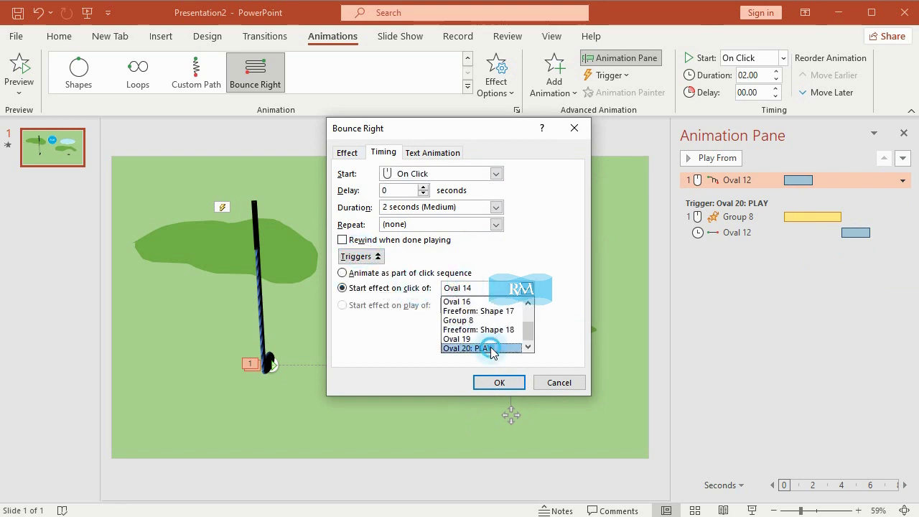
{"action": "left_click", "coordinate": [453, 175]}
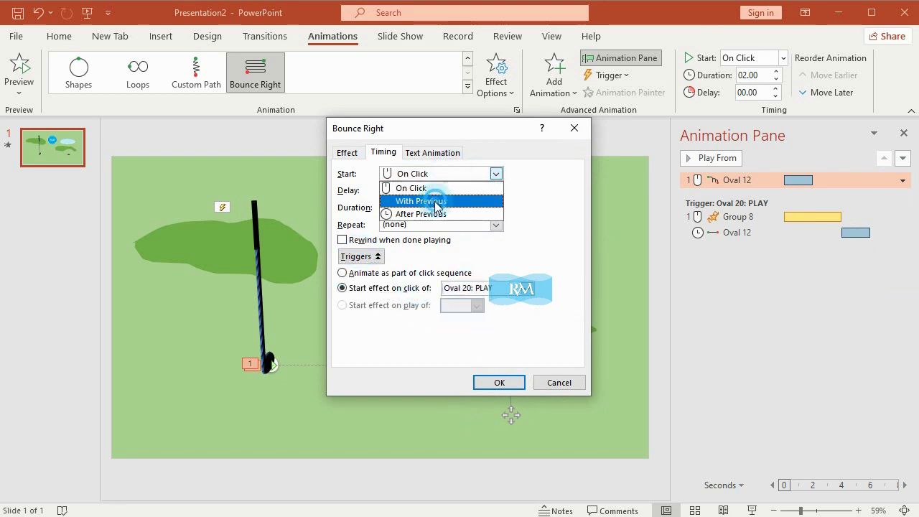
{"action": "left_click", "coordinate": [436, 203]}
{"action": "left_click", "coordinate": [389, 186]}
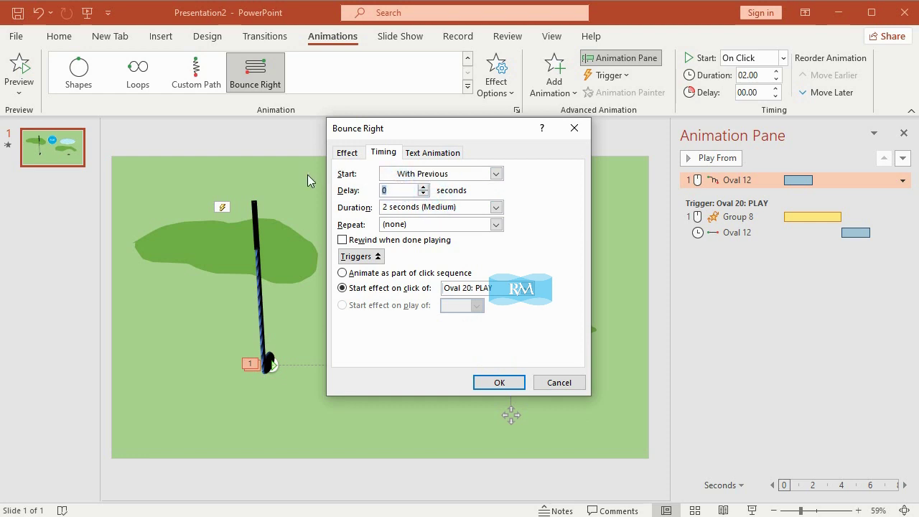
{"action": "type", "text": "1.8"}
Confirm the bounce timing, nudge the golf club group upward, and close the Animation Pane
{"action": "left_click", "coordinate": [507, 378]}
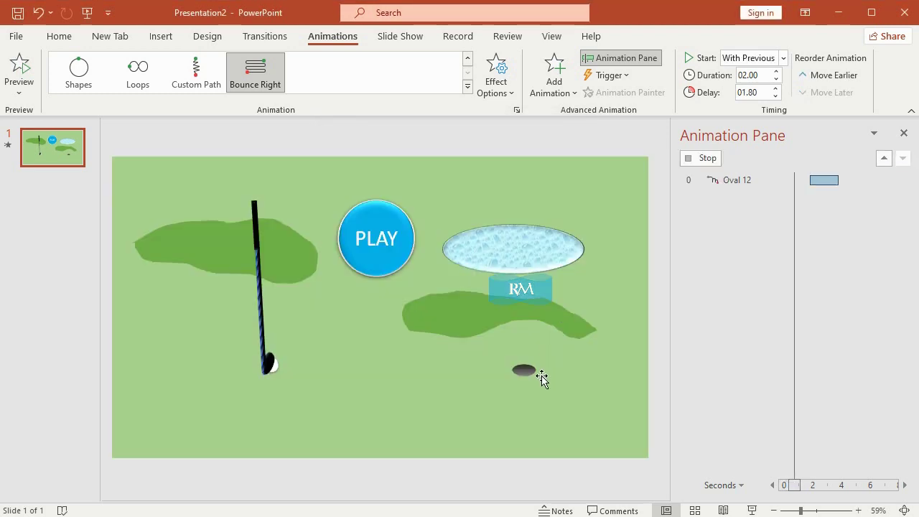
{"action": "left_click", "coordinate": [559, 146]}
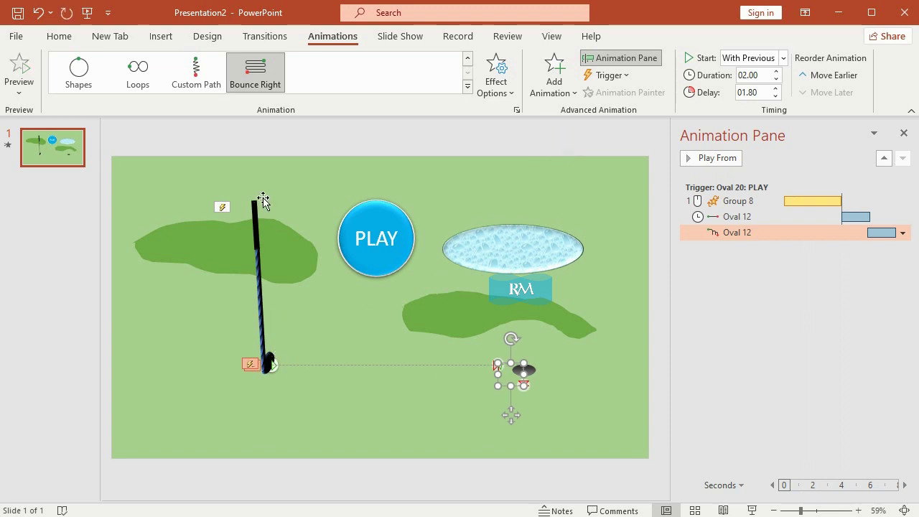
{"action": "left_click_drag", "start_coordinate": [222, 129], "coordinate": [316, 429]}
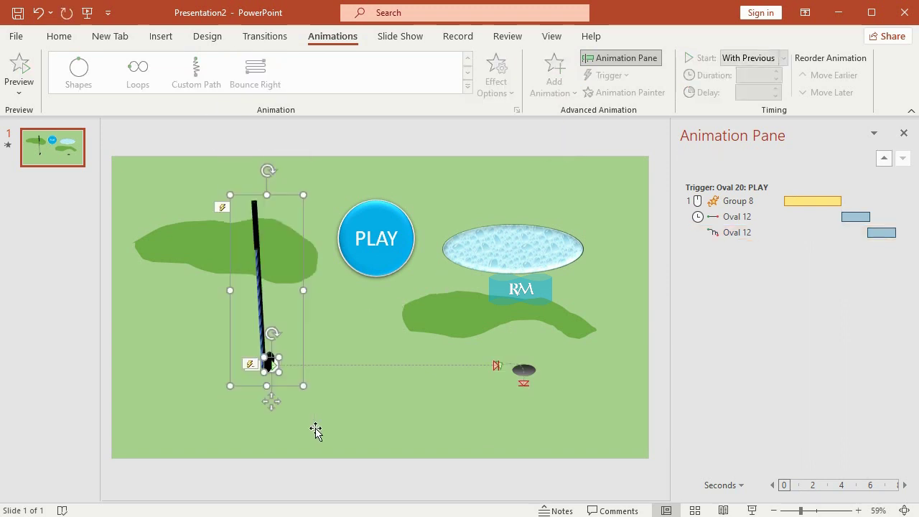
{"action": "key", "text": "Up"}
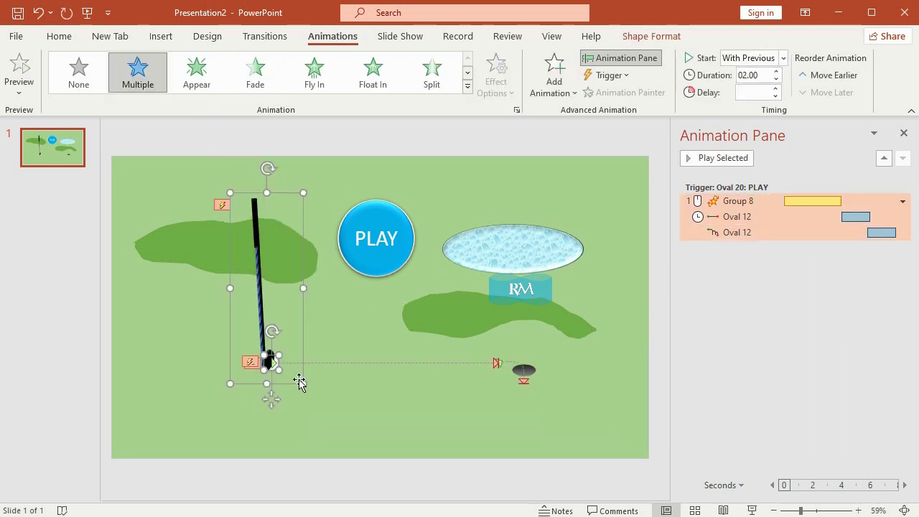
{"action": "key", "text": "ctrl+Up"}
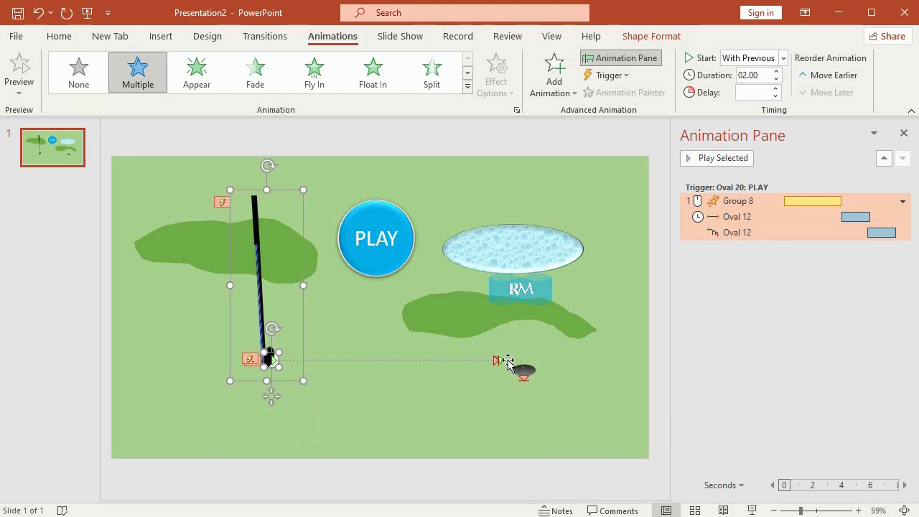
{"action": "left_click", "coordinate": [527, 138]}
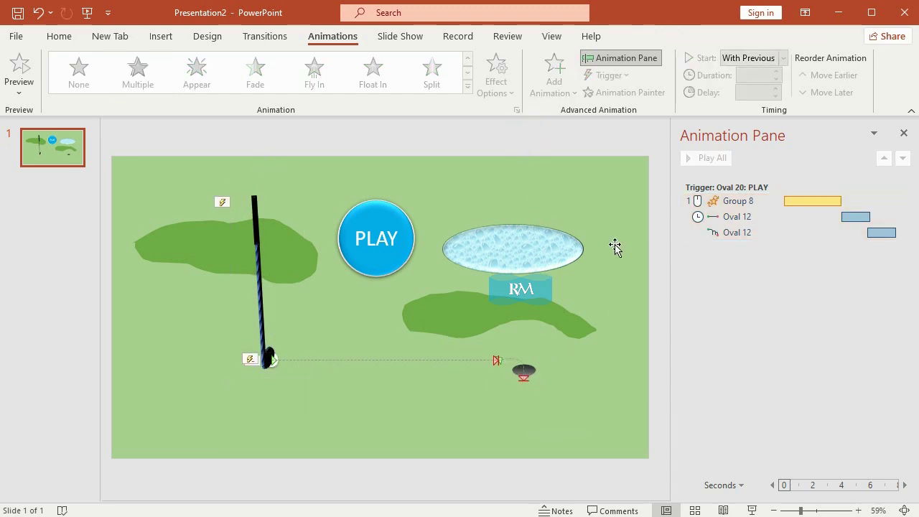
{"action": "left_click", "coordinate": [904, 134]}
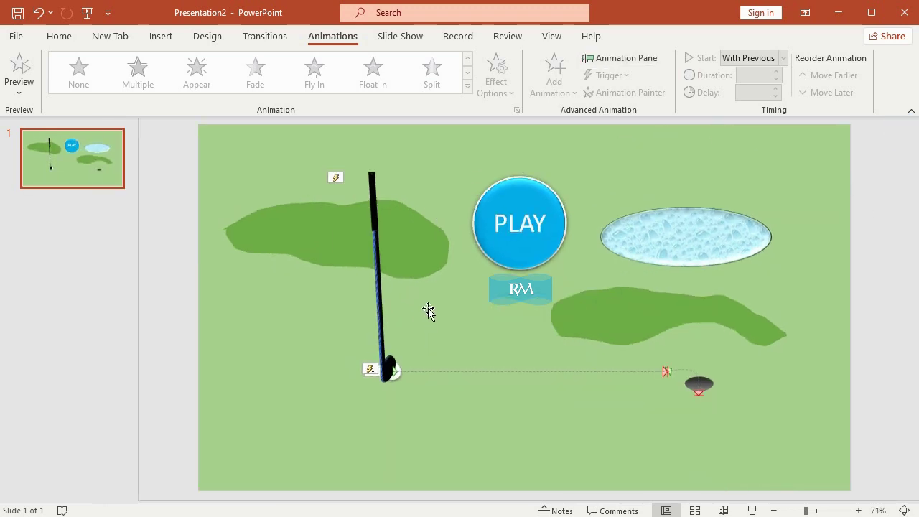
Start the slideshow From Beginning and click PLAY to set the club swinging
{"action": "left_click", "coordinate": [394, 40]}
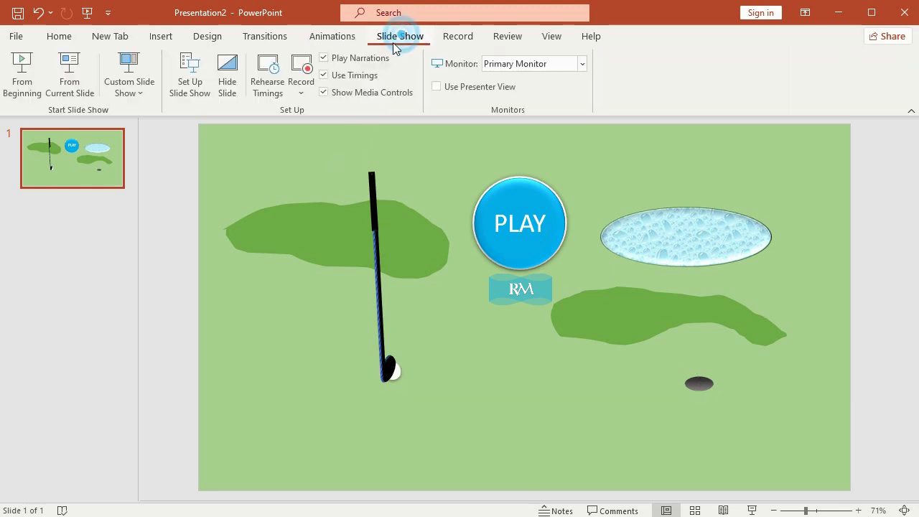
{"action": "left_click", "coordinate": [34, 84]}
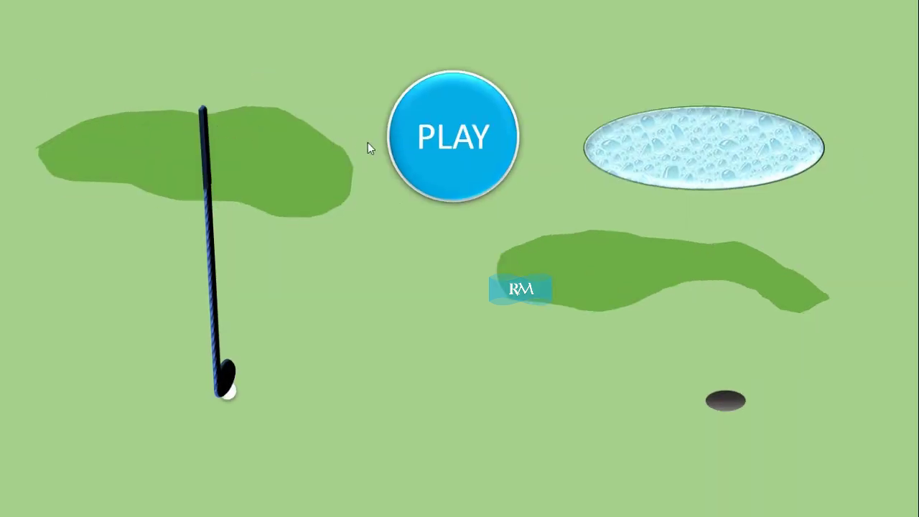
{"action": "left_click", "coordinate": [457, 163]}
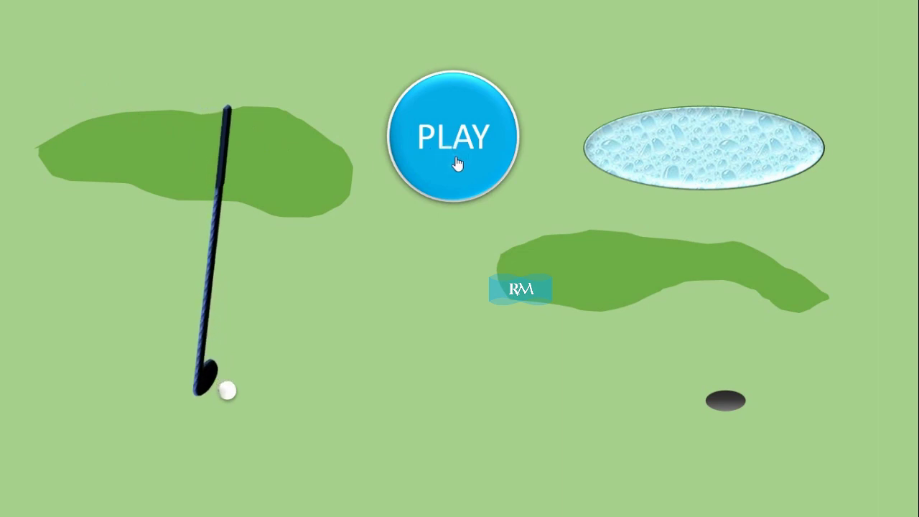